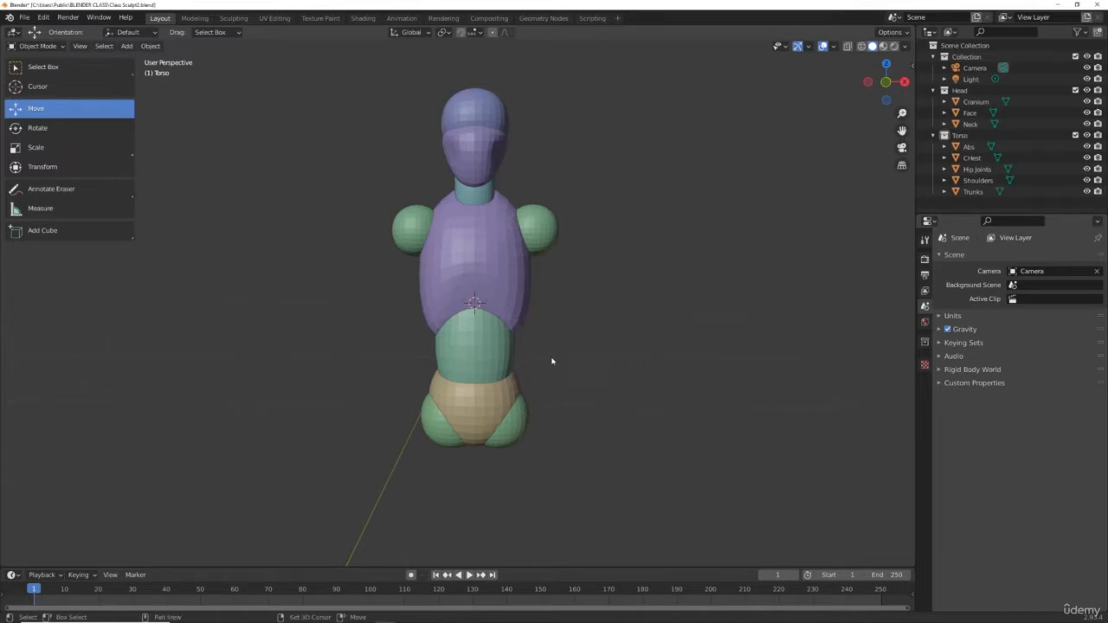
Step: Add a cube and give it a Subdivision Surface modifier at level 3
{"action": "key", "text": "shift+a"}
{"action": "mouse_move", "coordinate": [551, 361]}
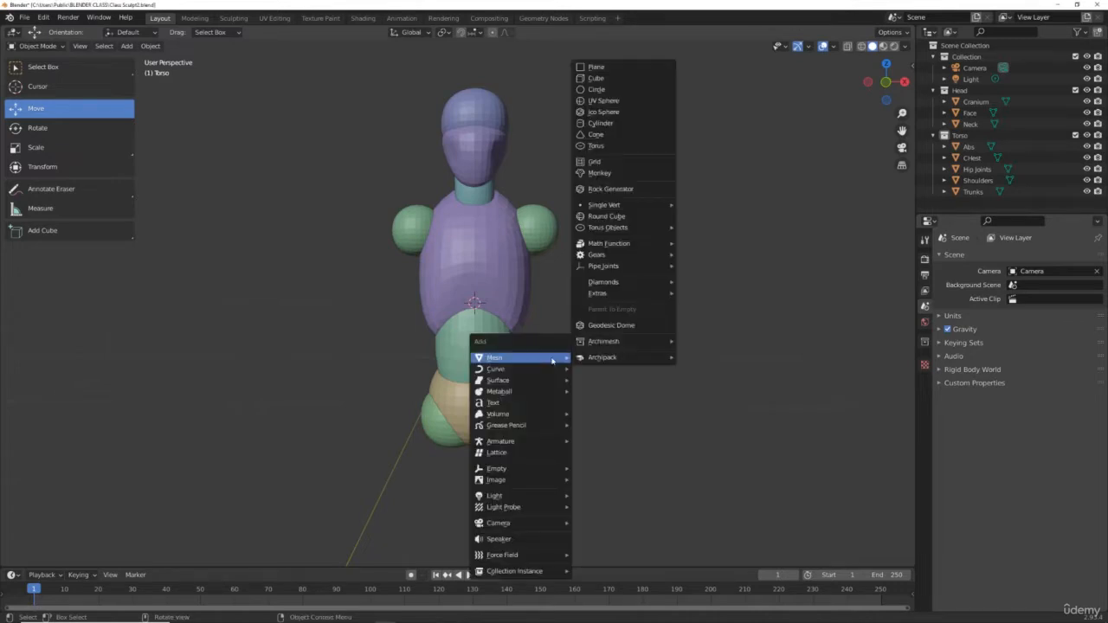
{"action": "left_click", "coordinate": [618, 79]}
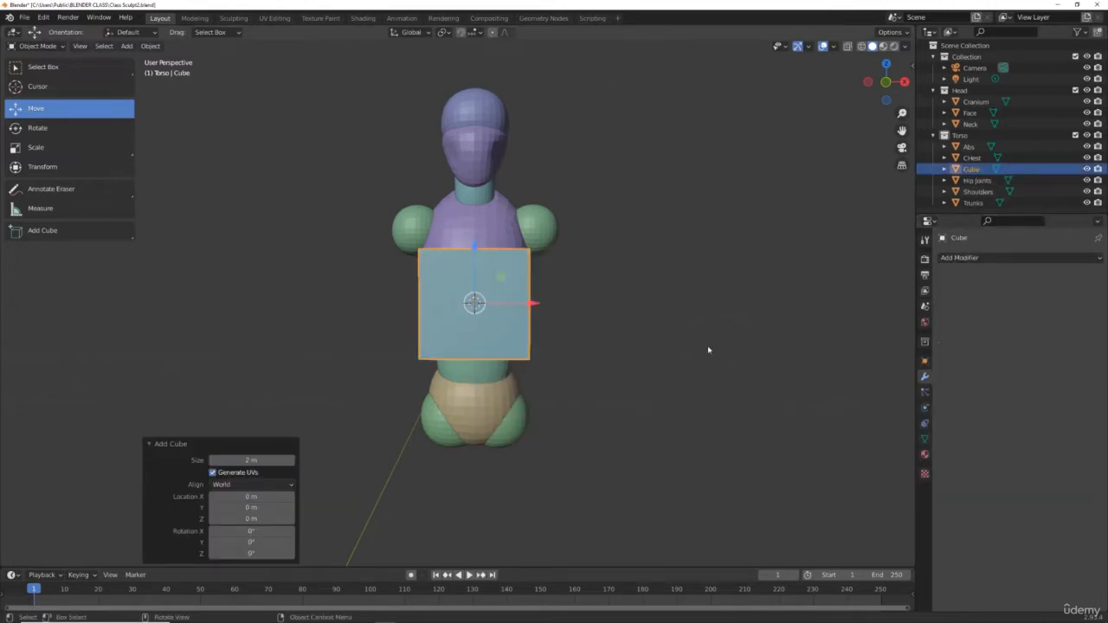
{"action": "key", "text": "ctrl+1"}
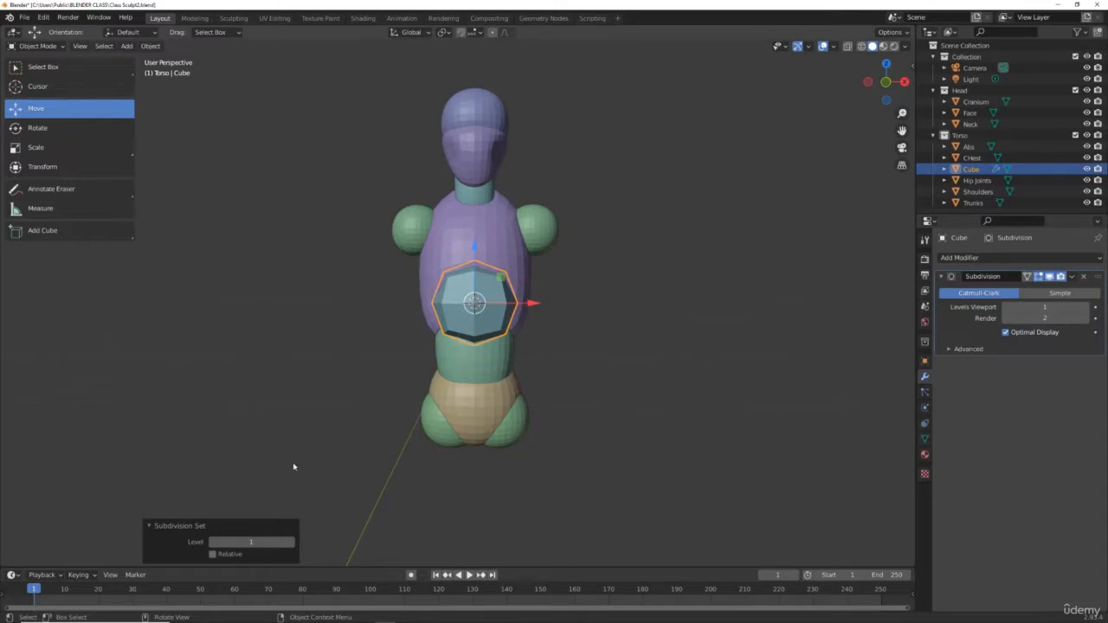
{"action": "left_click_drag", "start_coordinate": [249, 542], "coordinate": [276, 542]}
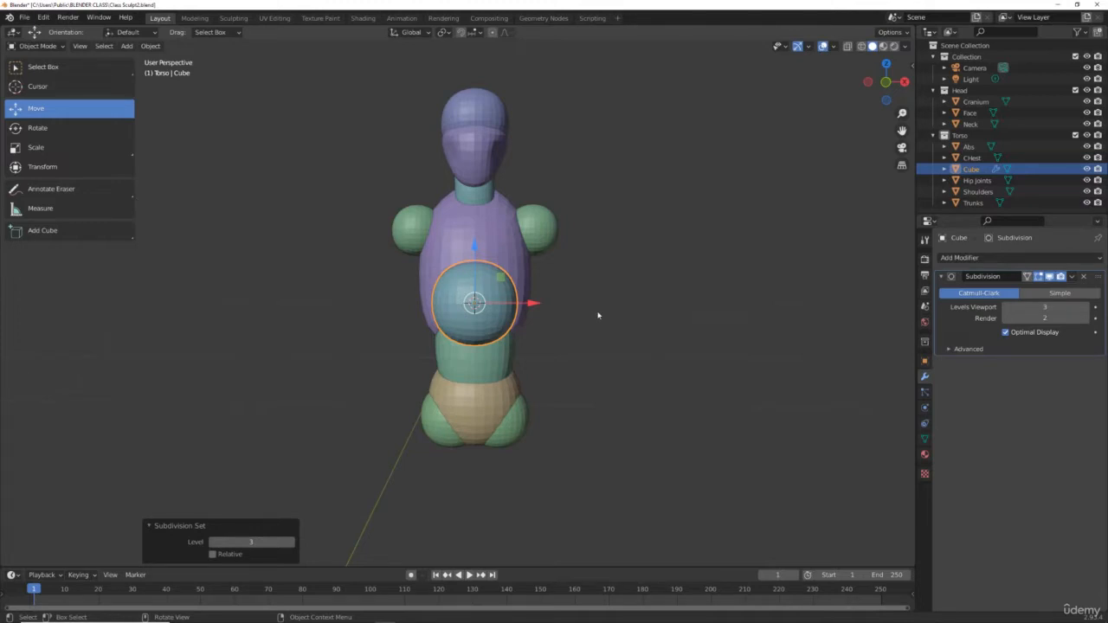
Step: Stretch the rounded cube about 1.79 along Z, then scale it uniformly to about 0.88
{"action": "key", "text": "s"}
{"action": "key", "text": "z"}
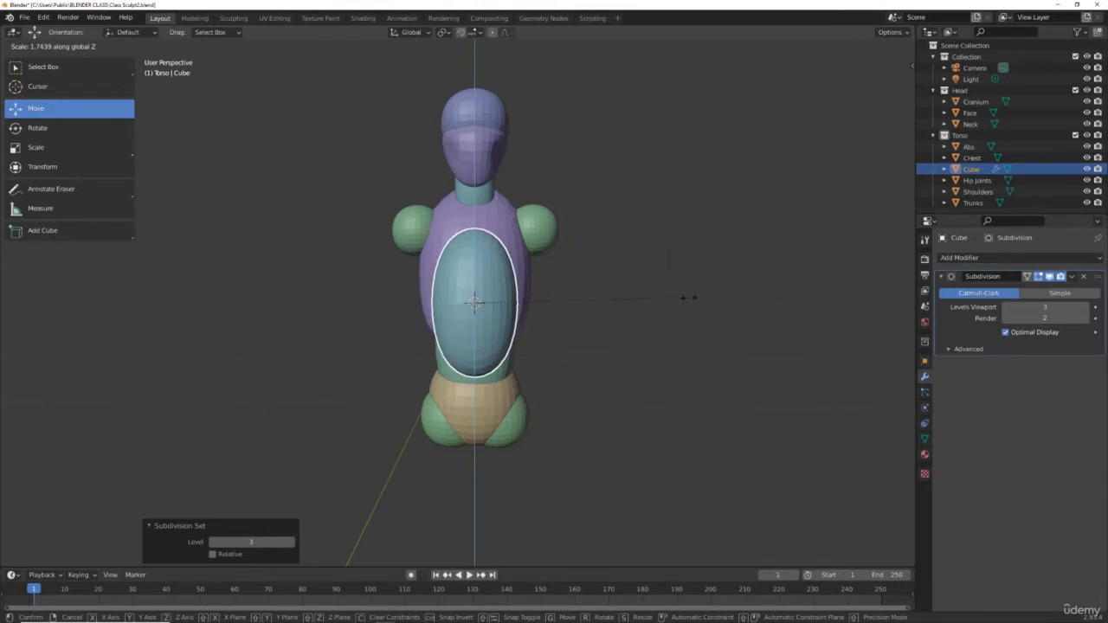
{"action": "left_click", "coordinate": [694, 303]}
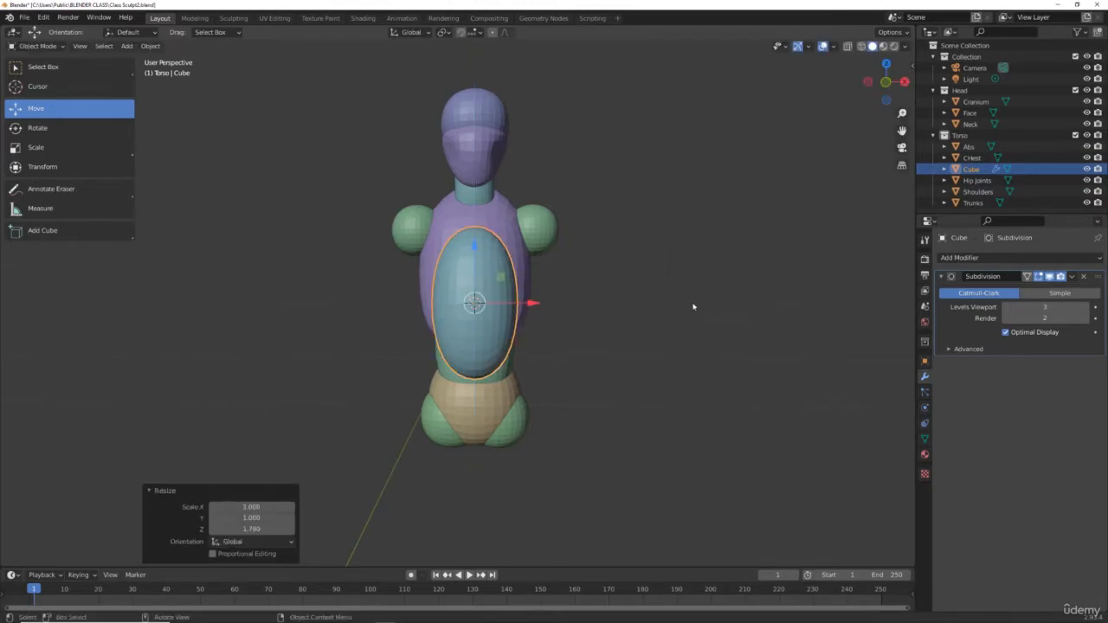
{"action": "key", "text": "s"}
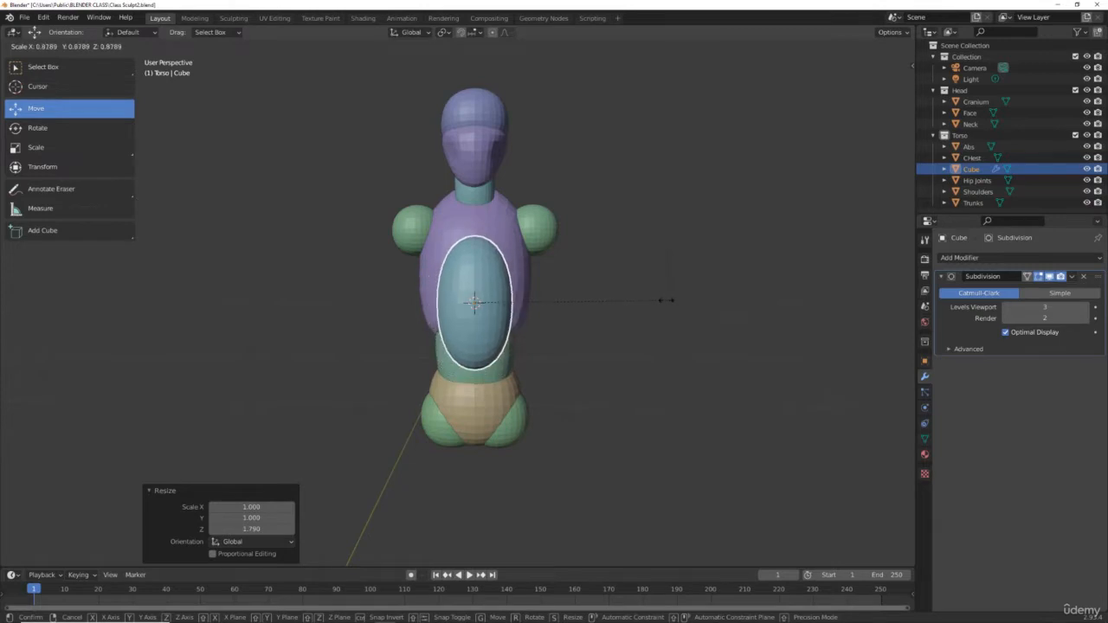
{"action": "left_click", "coordinate": [663, 300]}
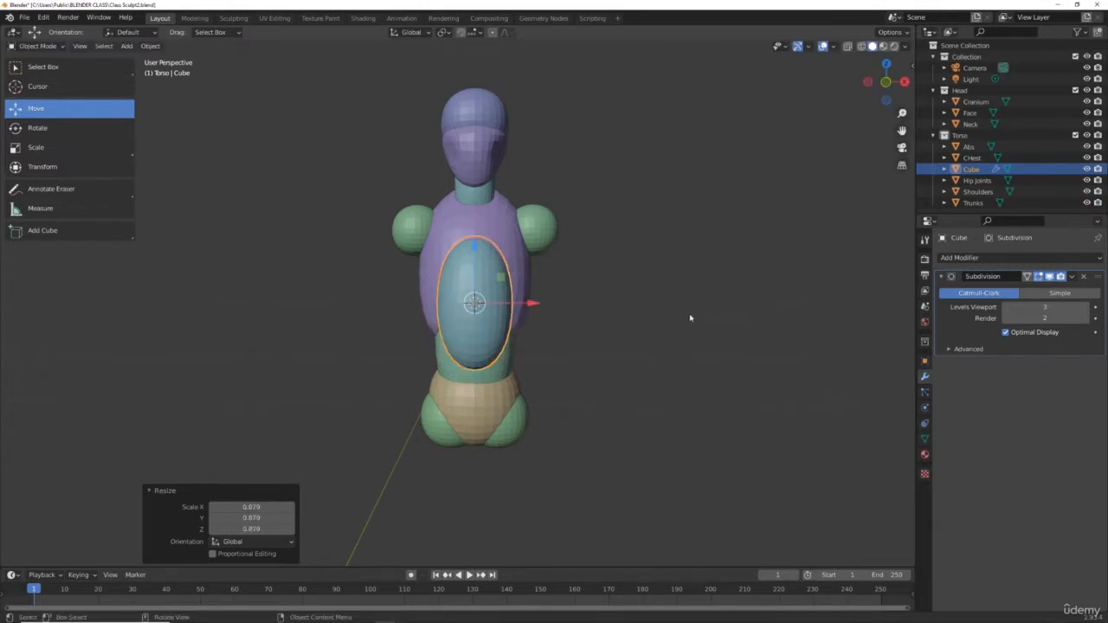
Step: Narrow the shape to about 0.62 along X and, in side view, flatten it to about 0.39 along Y
{"action": "key", "text": "s"}
{"action": "key", "text": "x"}
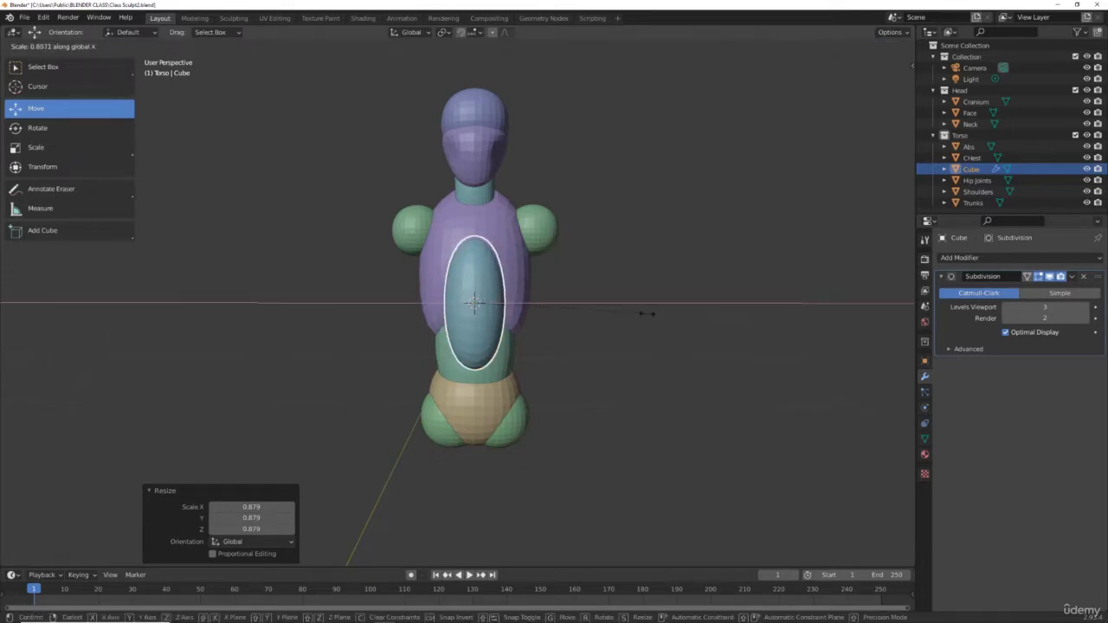
{"action": "left_click", "coordinate": [610, 312]}
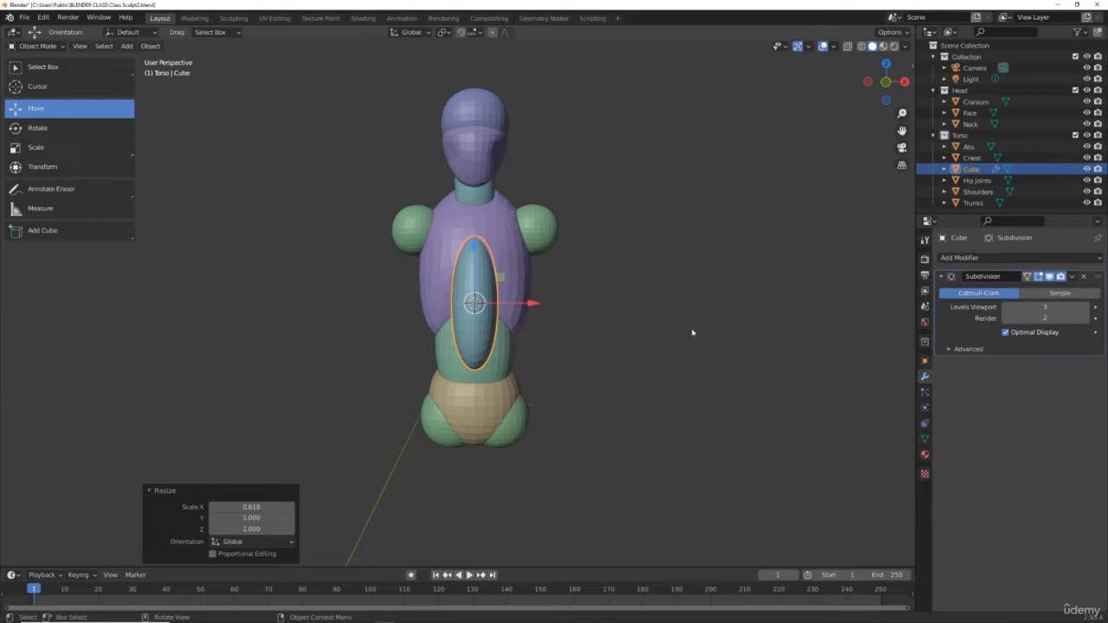
{"action": "key", "text": "KP_3"}
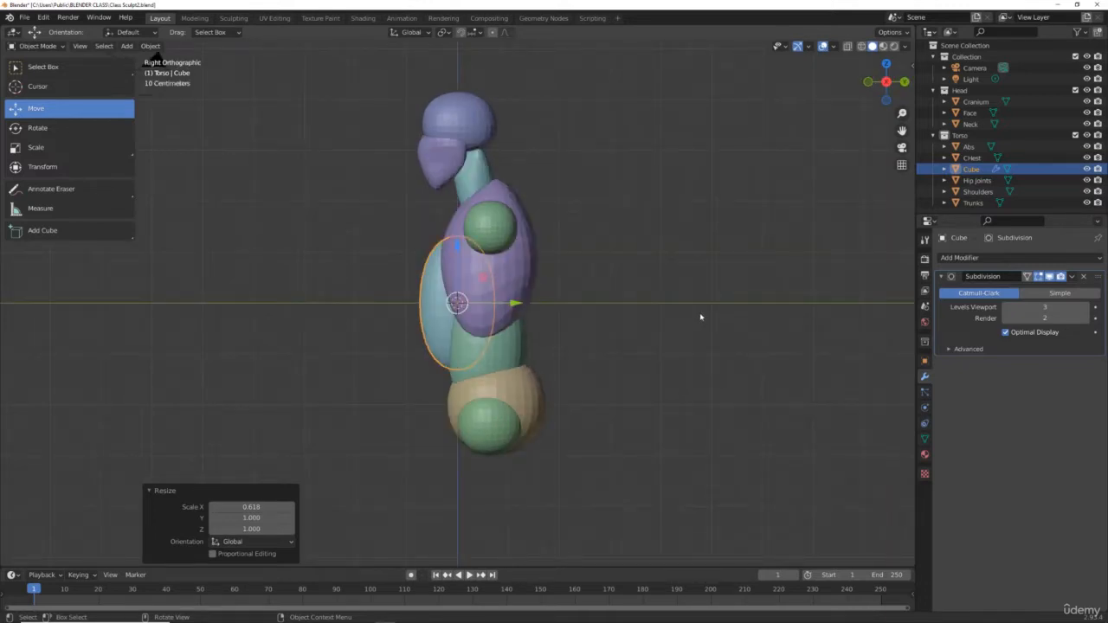
{"action": "key", "text": "s"}
{"action": "key", "text": "y"}
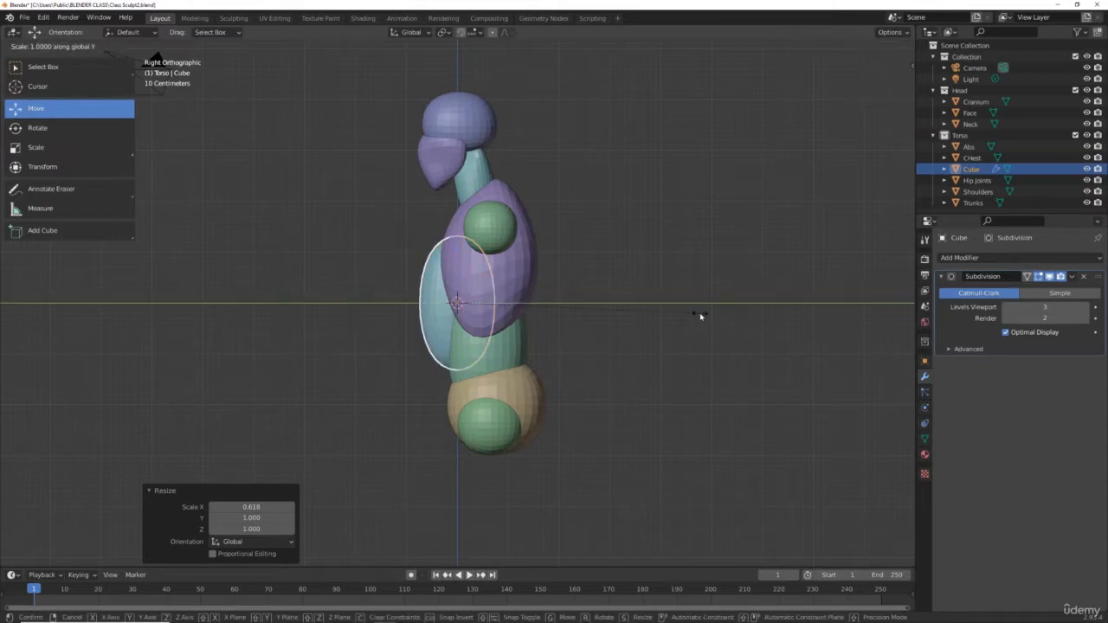
{"action": "left_click", "coordinate": [554, 309]}
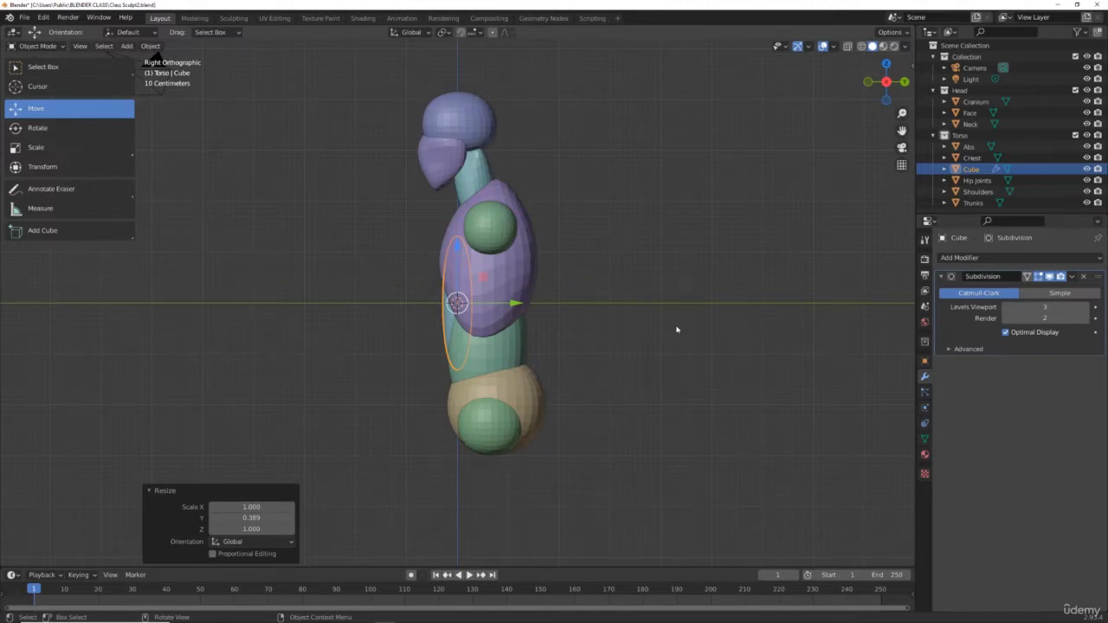
Step: In front view, narrow it further to about 0.71 along X and nudge it up and back down slightly
{"action": "key", "text": "KP_1"}
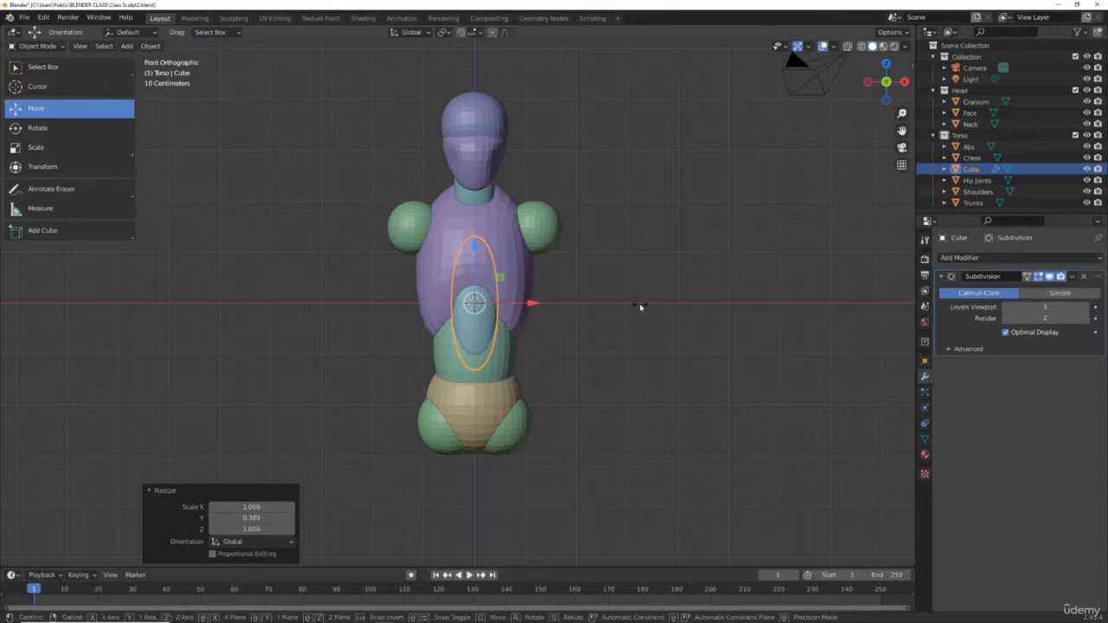
{"action": "key", "text": "s"}
{"action": "key", "text": "x"}
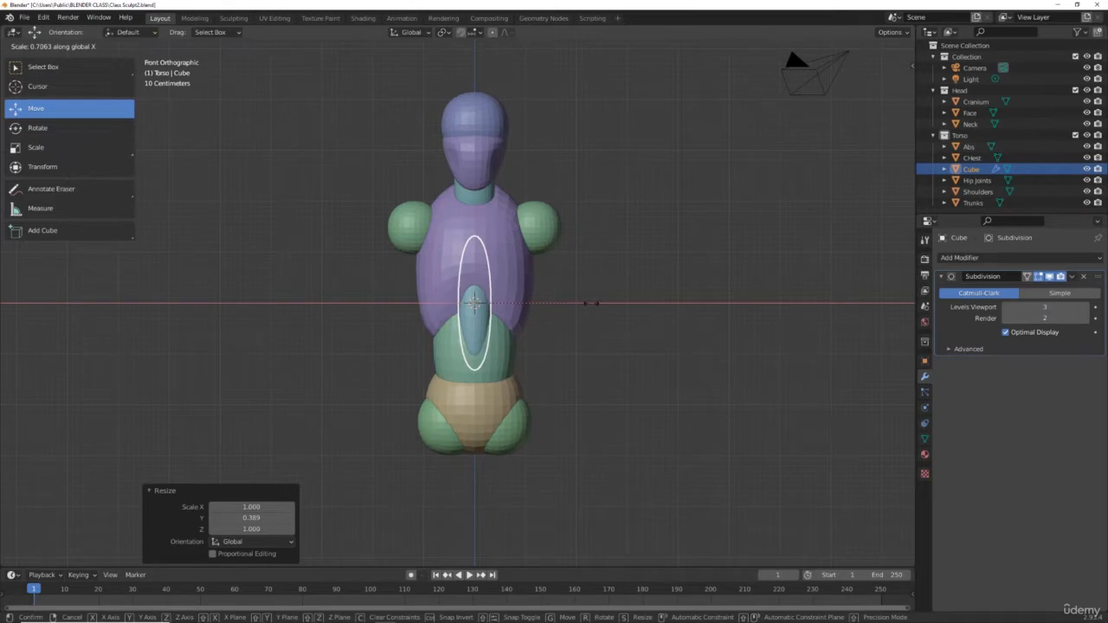
{"action": "left_click", "coordinate": [590, 303]}
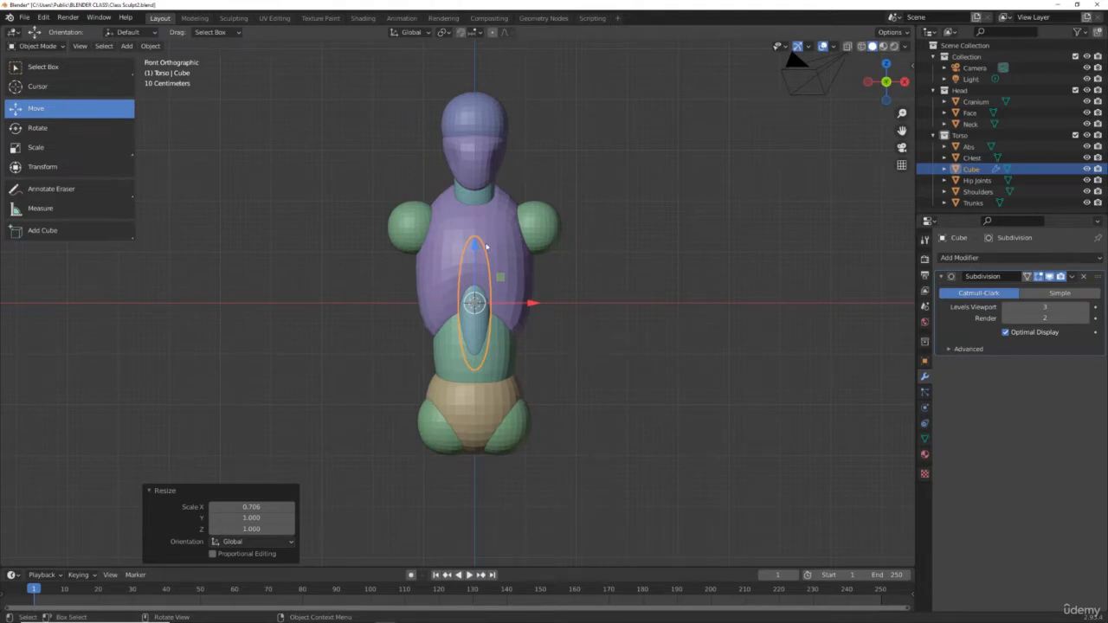
{"action": "left_click_drag", "start_coordinate": [477, 246], "coordinate": [473, 227]}
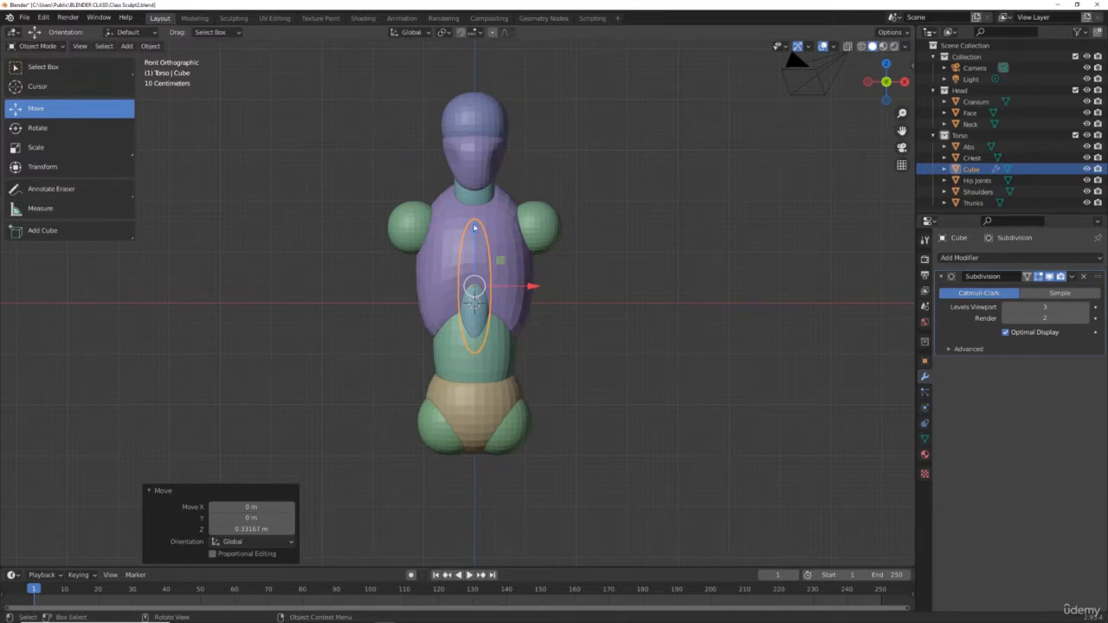
{"action": "left_click_drag", "start_coordinate": [475, 227], "coordinate": [475, 249]}
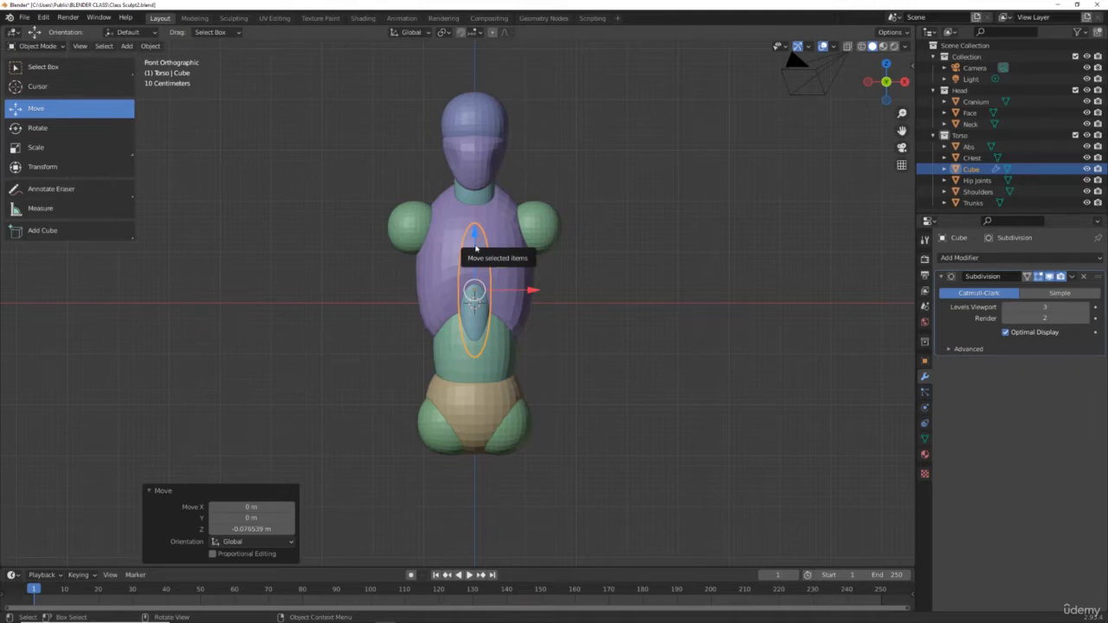
Step: Duplicate the upper-arm shape and move the copy about 1.54 m down along Z as a forearm
{"action": "key", "text": "shift+d"}
{"action": "key", "text": "z"}
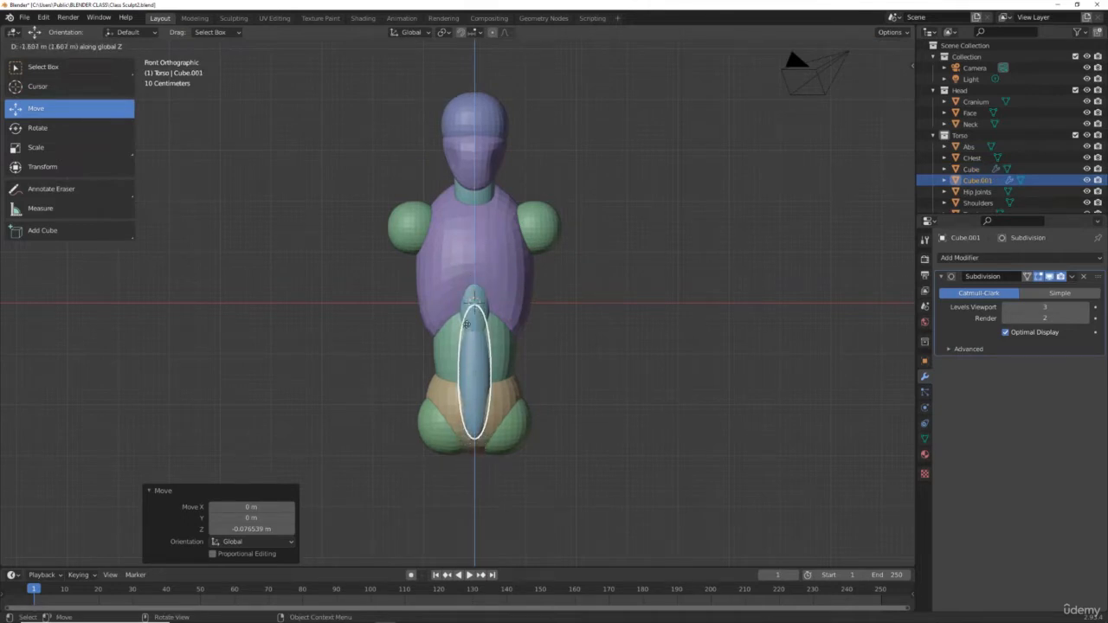
{"action": "left_click", "coordinate": [465, 323]}
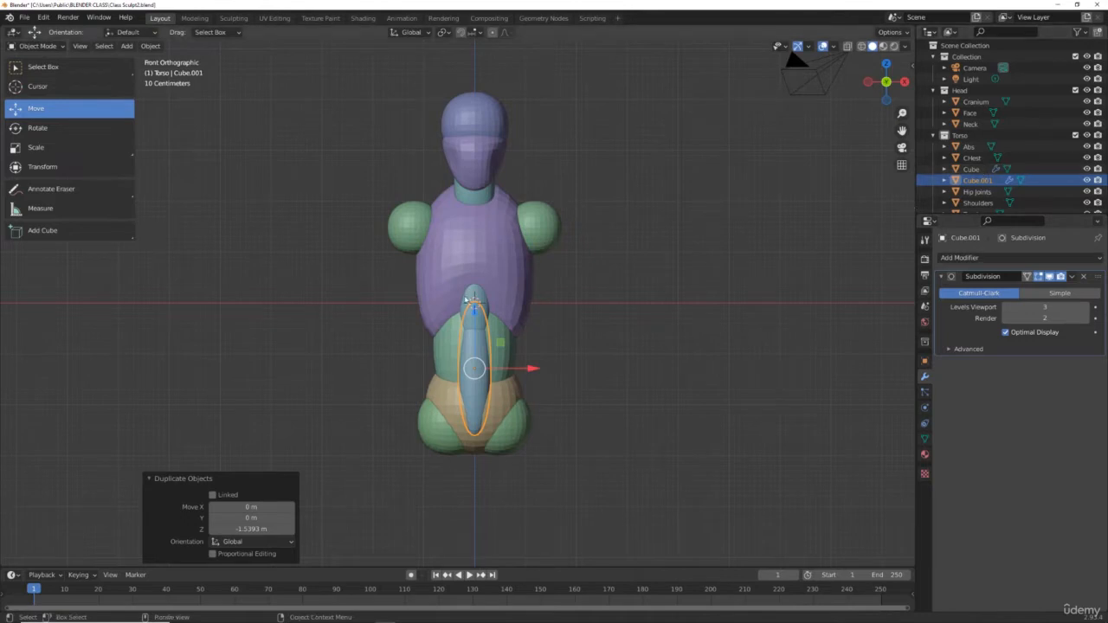
Step: Join the duplicate with the original cube and apply its Subdivision modifier
{"action": "left_click", "coordinate": [469, 299], "text": "shift"}
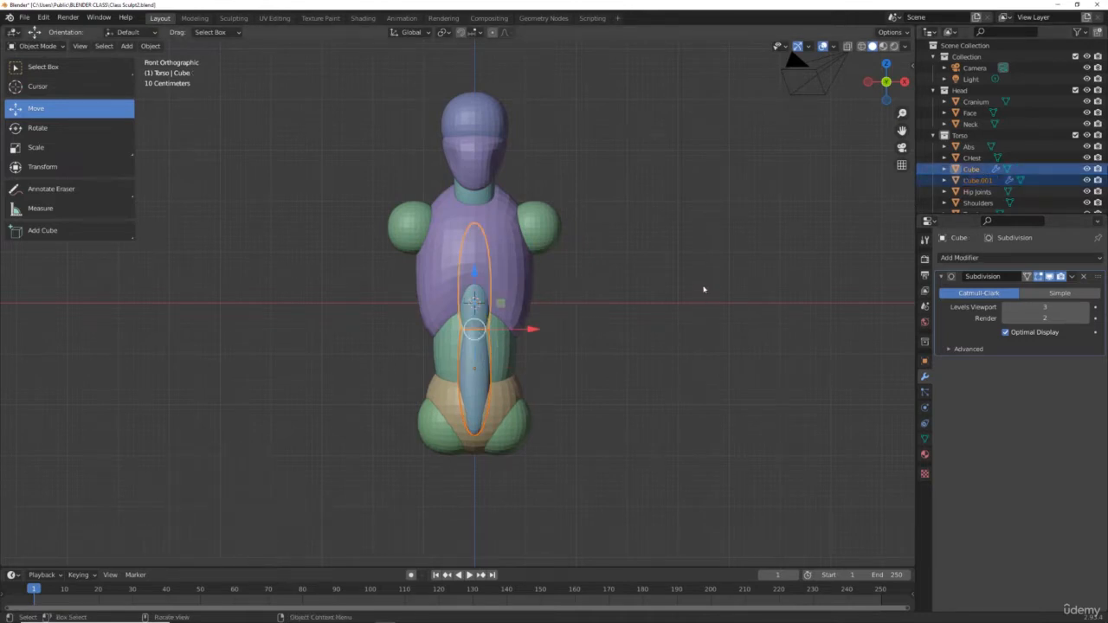
{"action": "key", "text": "ctrl+j"}
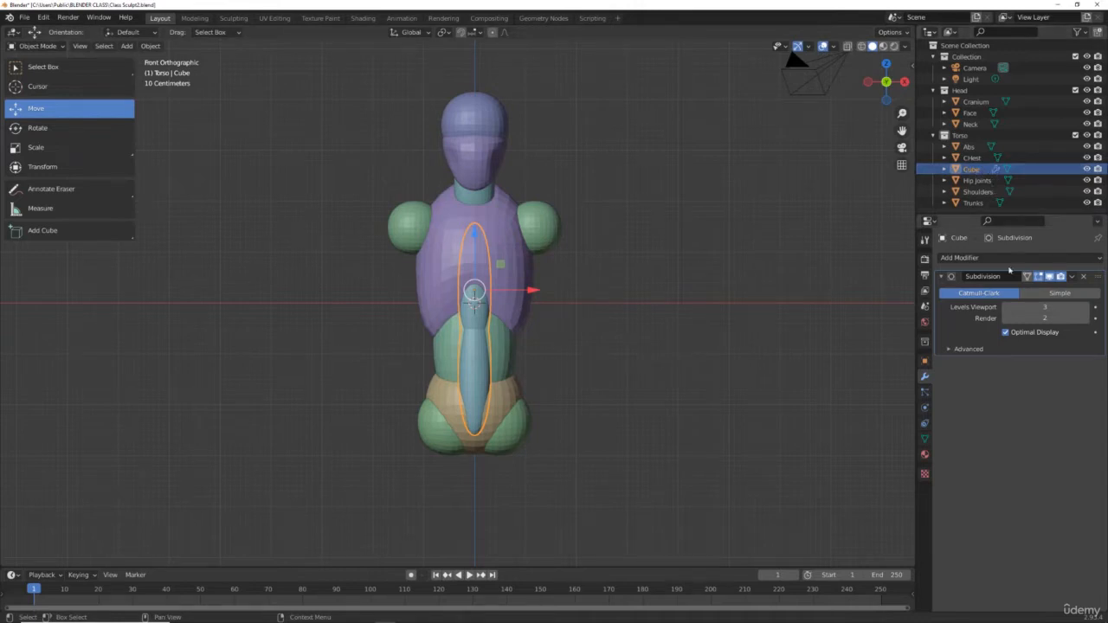
{"action": "left_click", "coordinate": [1071, 276]}
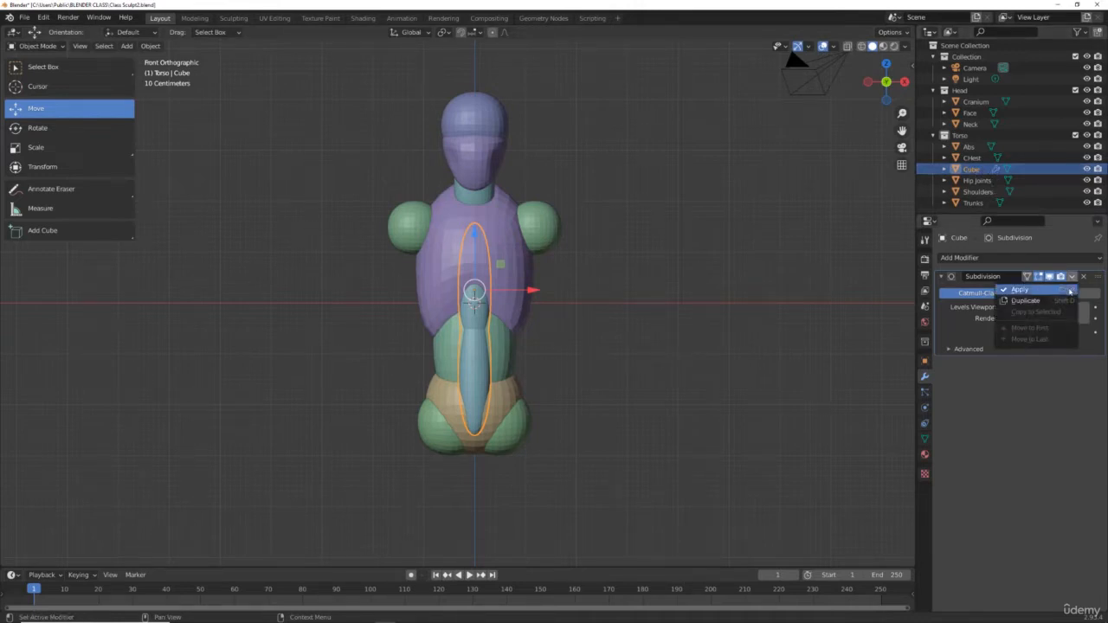
{"action": "left_click", "coordinate": [1021, 289]}
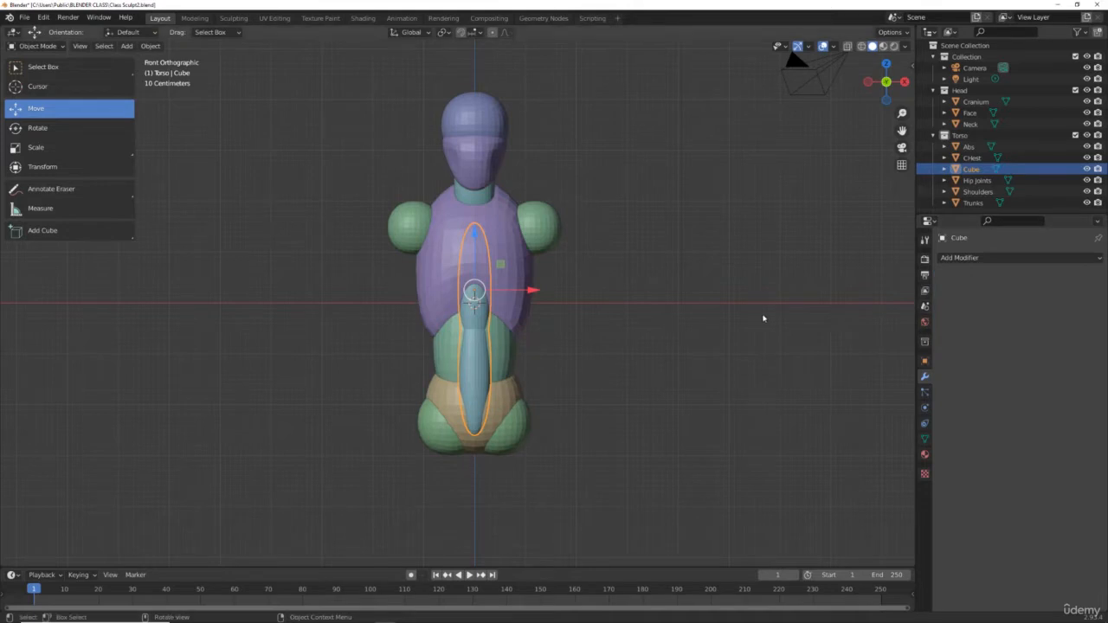
Step: In Edit Mode, add a Mirror modifier and move the arm mesh about 1.41 m along X to the side
{"action": "left_click", "coordinate": [39, 46]}
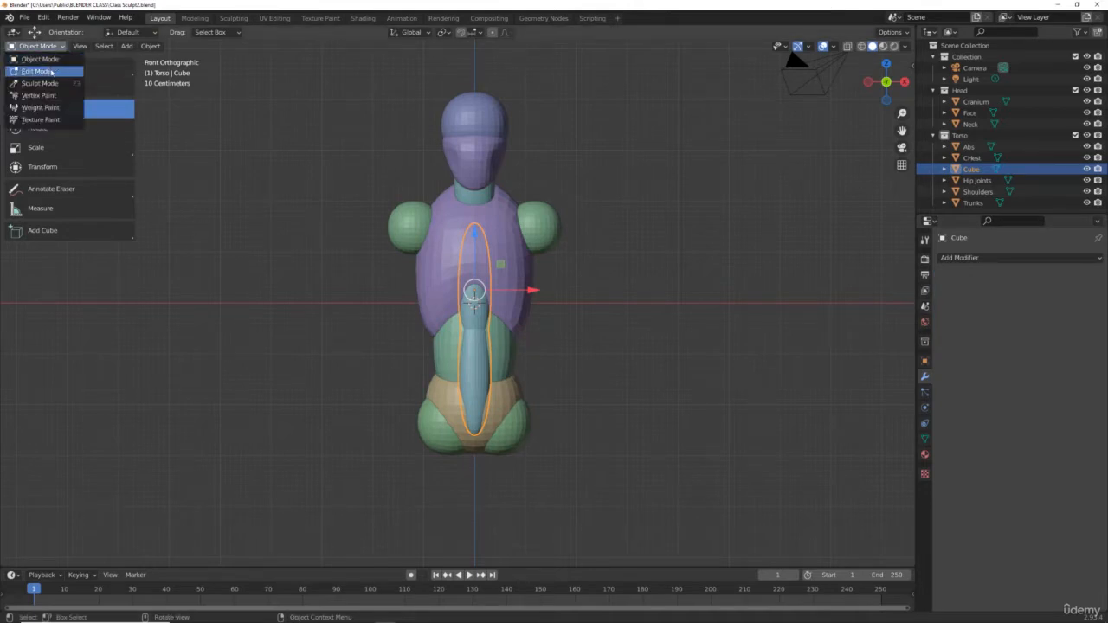
{"action": "left_click", "coordinate": [51, 71]}
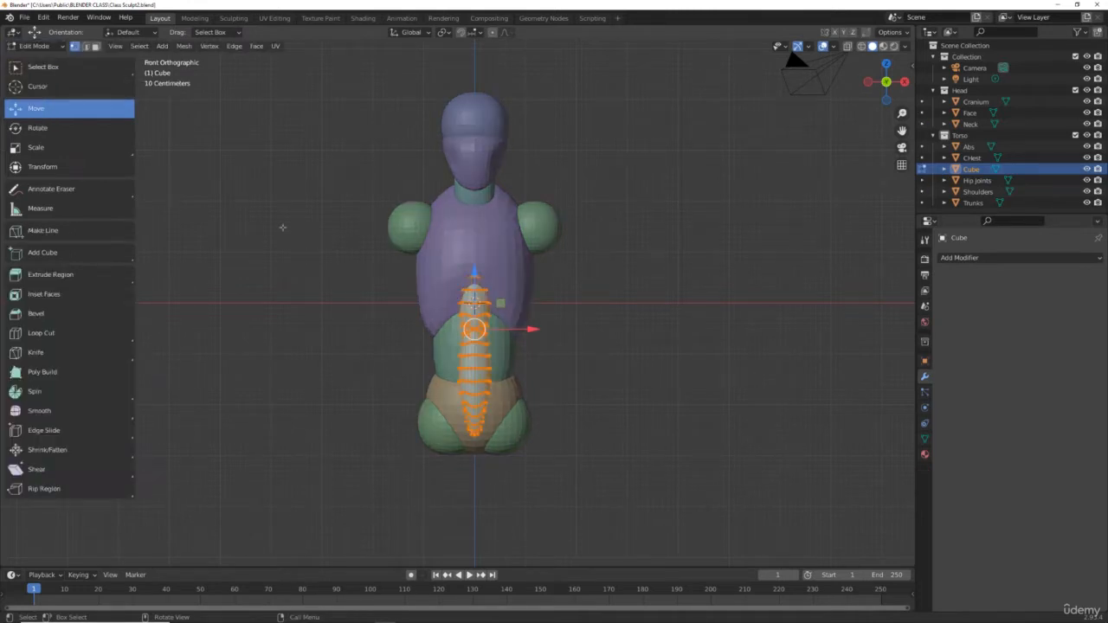
{"action": "left_click", "coordinate": [999, 261]}
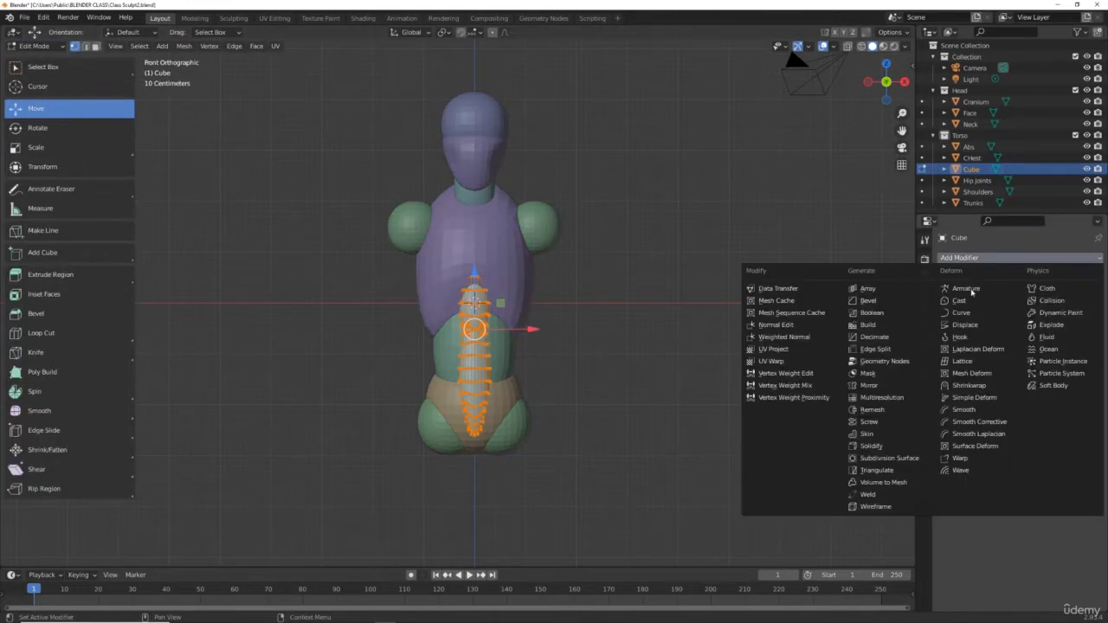
{"action": "left_click", "coordinate": [892, 385]}
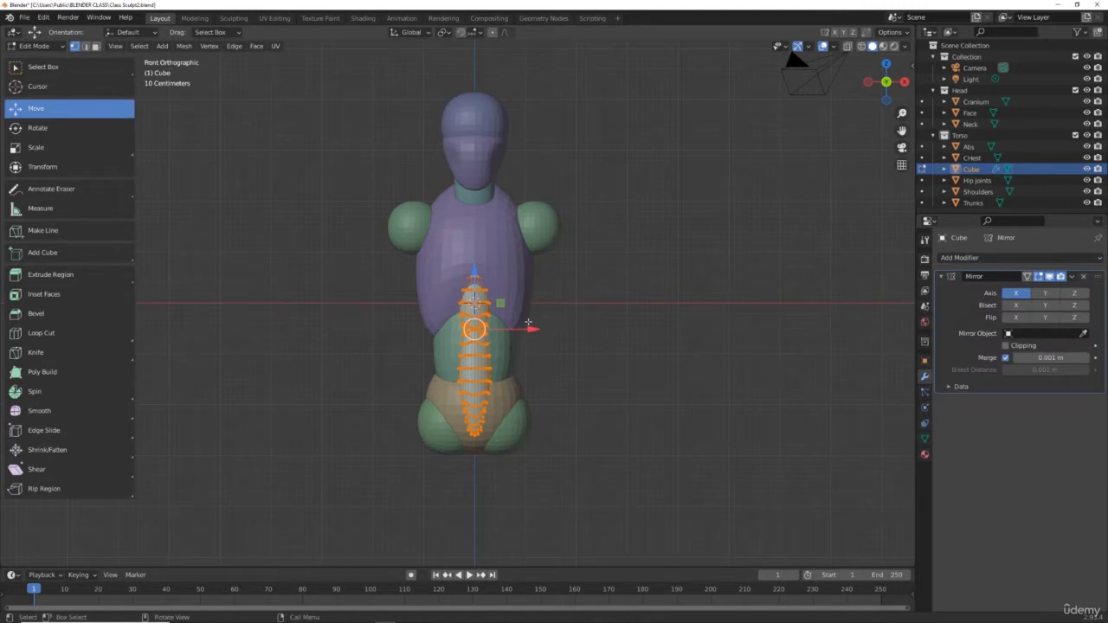
{"action": "left_click_drag", "start_coordinate": [531, 327], "coordinate": [607, 324]}
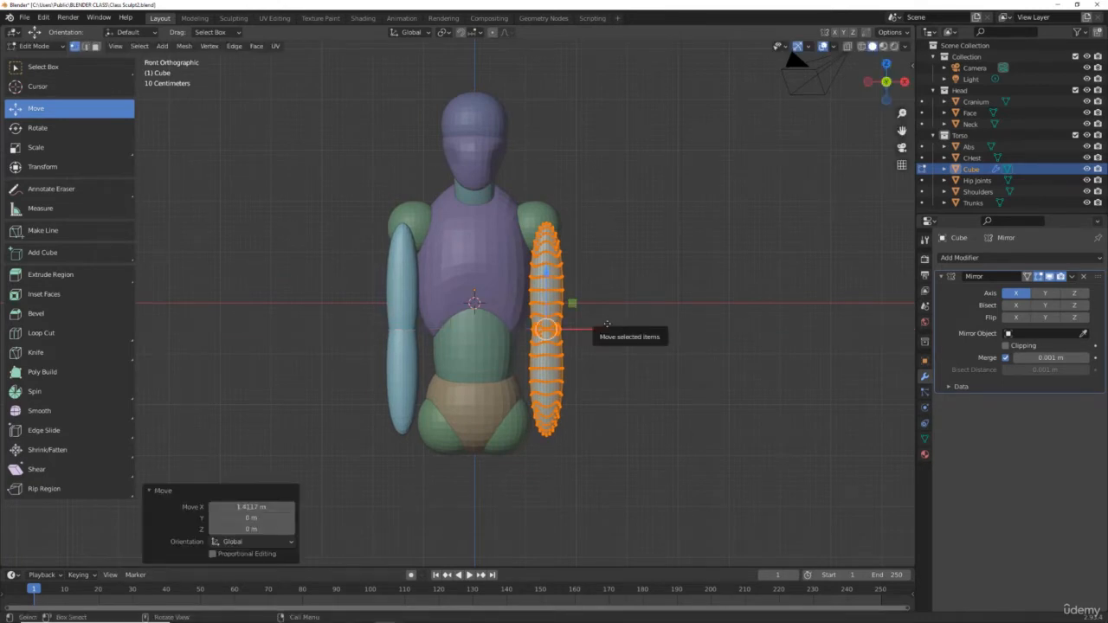
Step: From the side, move the arm mesh about 0.65 m along Y and 0.08 m up, then return to Object Mode
{"action": "key", "text": "KP_3"}
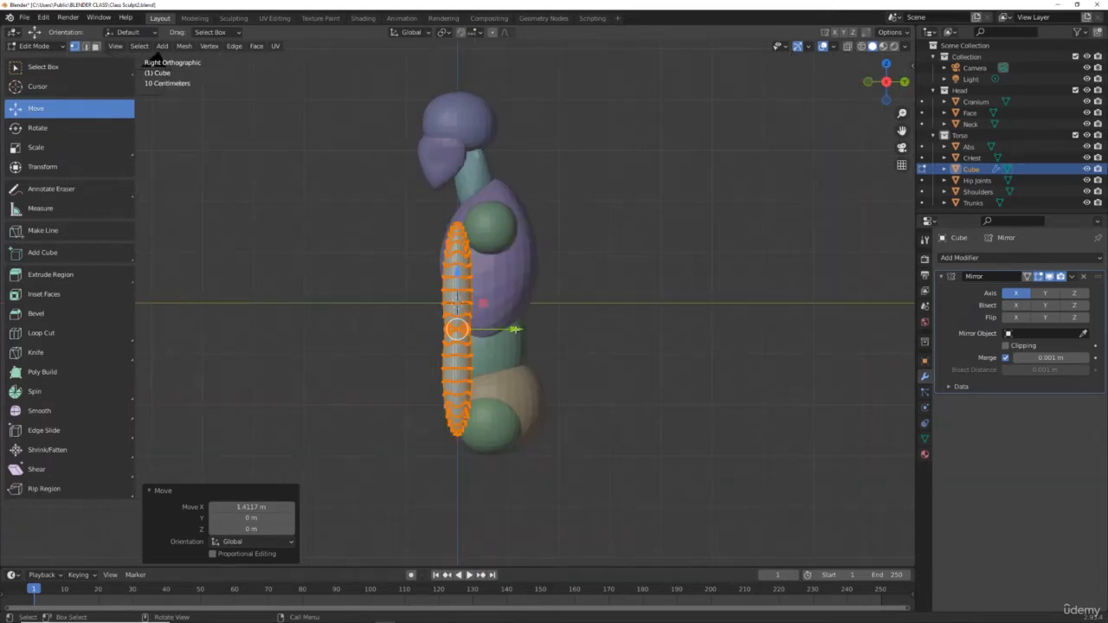
{"action": "left_click_drag", "start_coordinate": [515, 328], "coordinate": [546, 331]}
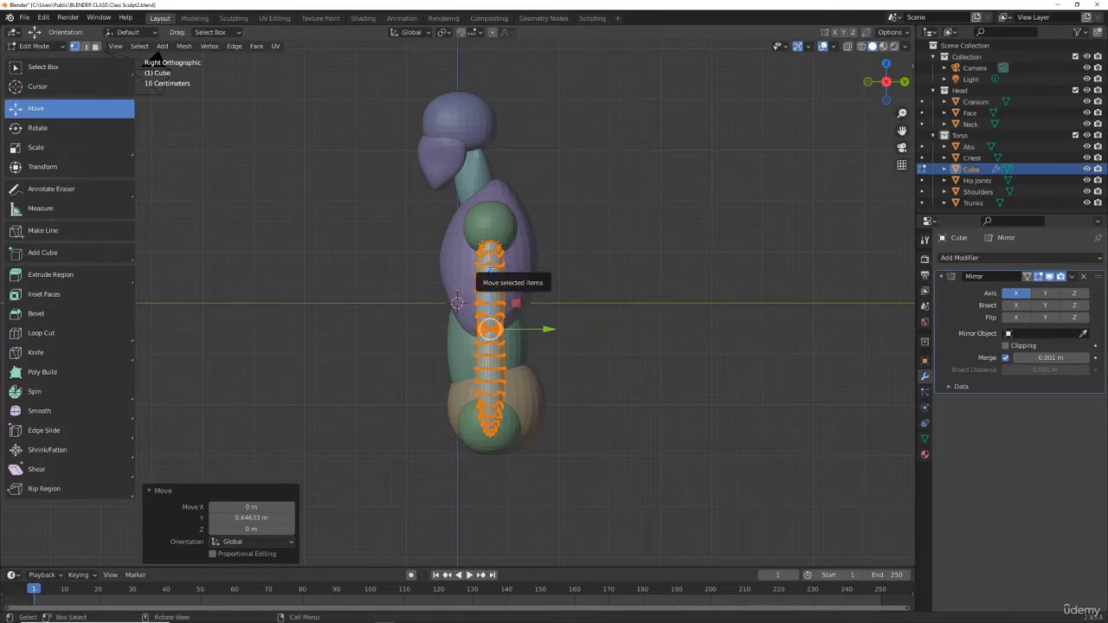
{"action": "left_click_drag", "start_coordinate": [490, 272], "coordinate": [489, 264]}
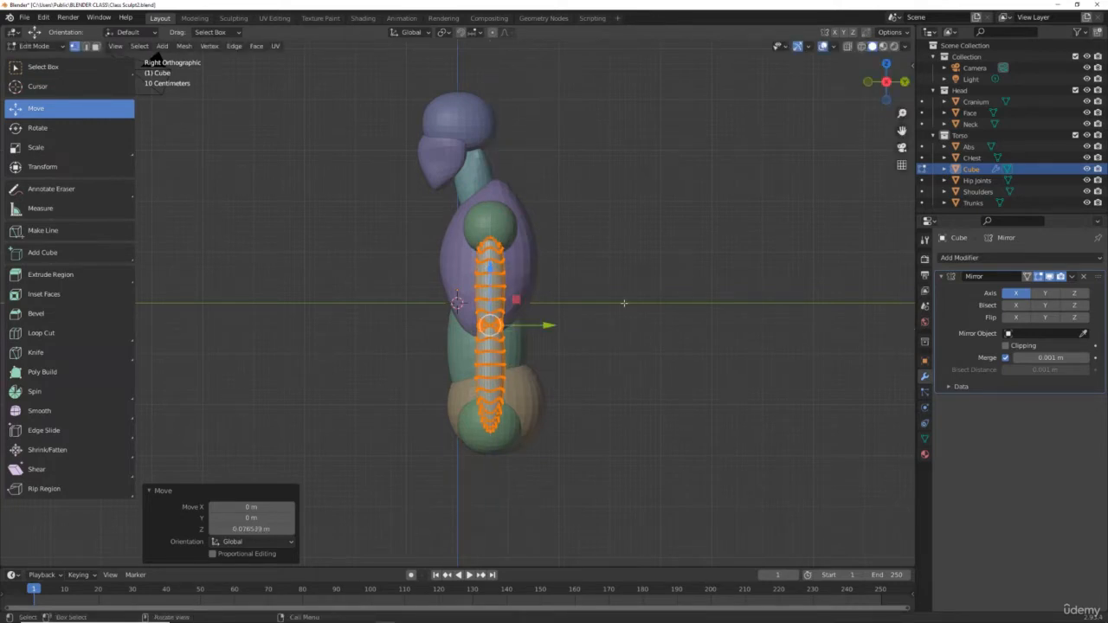
{"action": "key", "text": "KP_1"}
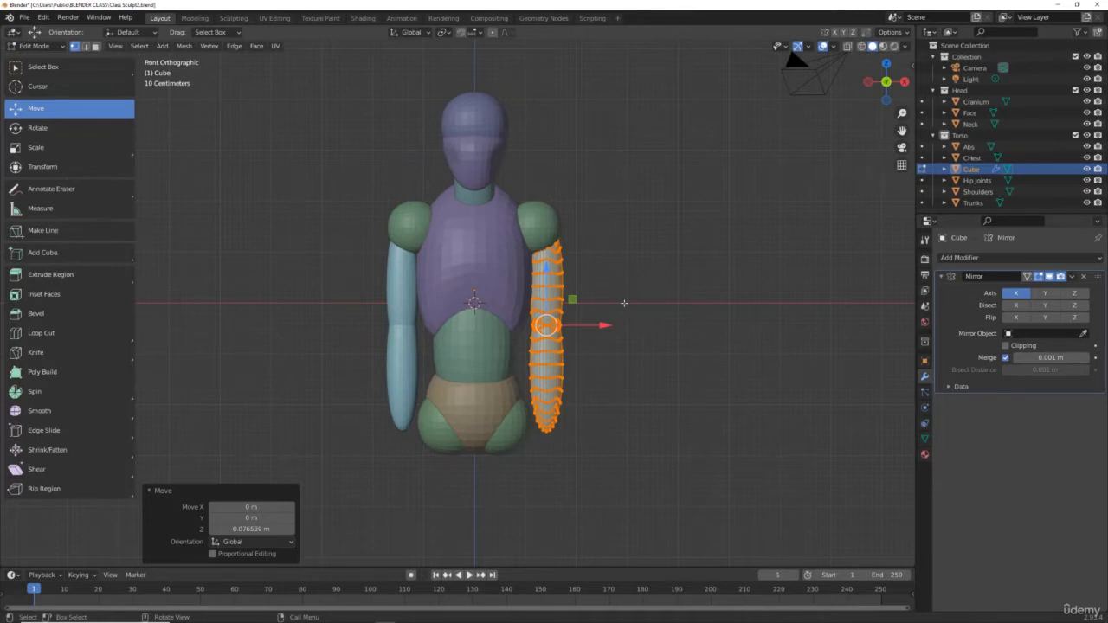
{"action": "left_click", "coordinate": [34, 46]}
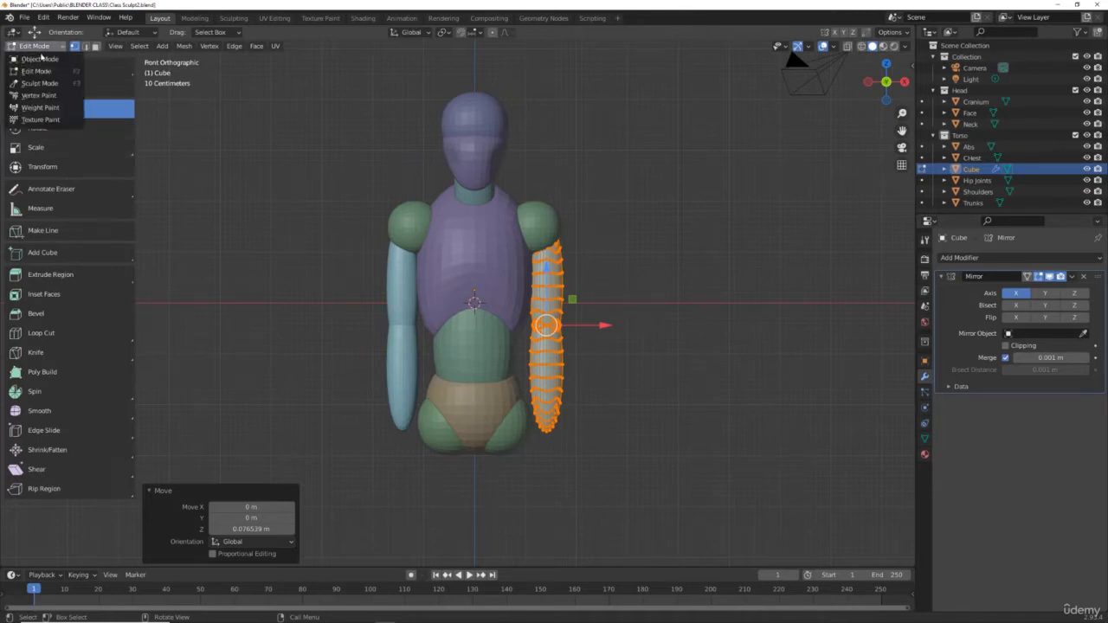
{"action": "left_click", "coordinate": [41, 60]}
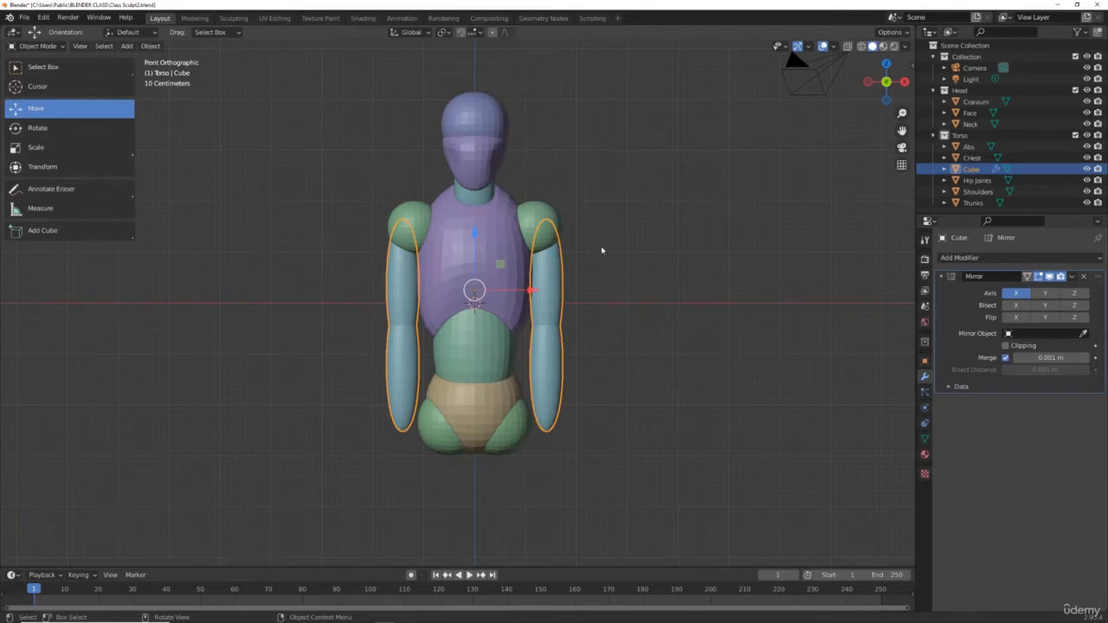
Step: Try to rotate the arm object slightly with the Rotate tool, then undo it
{"action": "left_click", "coordinate": [55, 129]}
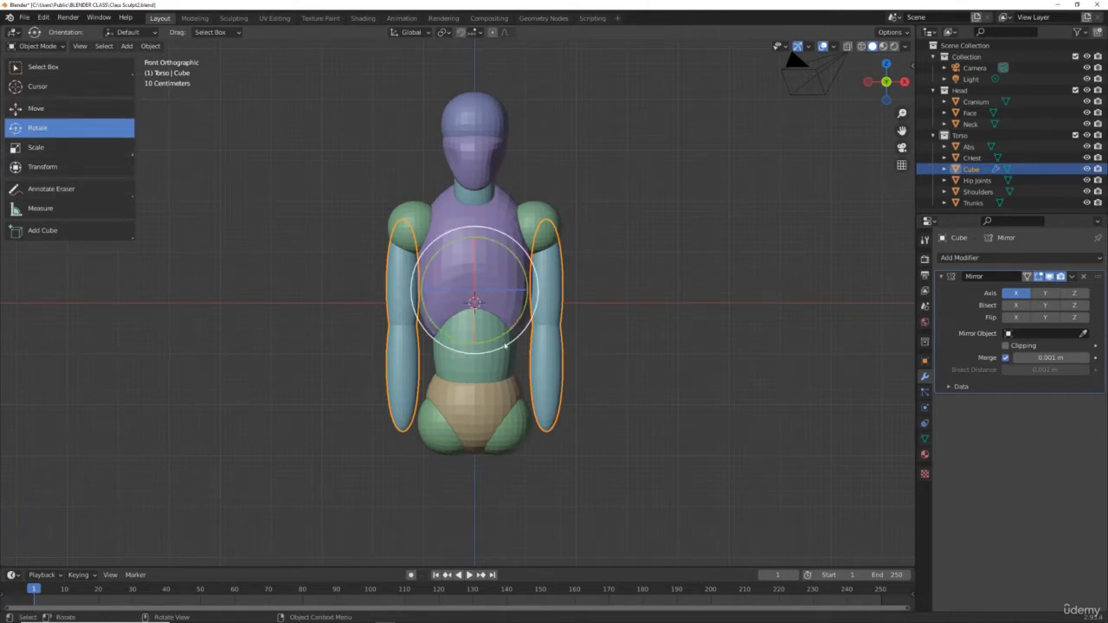
{"action": "left_click_drag", "start_coordinate": [508, 330], "coordinate": [509, 328]}
{"action": "left_click_drag", "start_coordinate": [509, 328], "coordinate": [507, 331]}
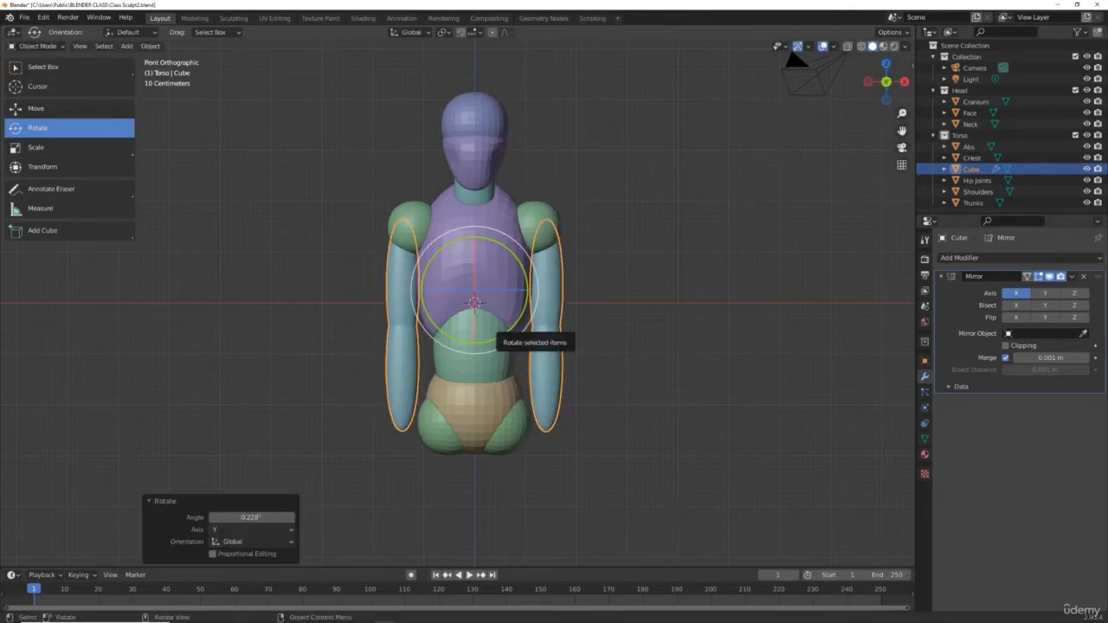
{"action": "key", "text": "ctrl+z"}
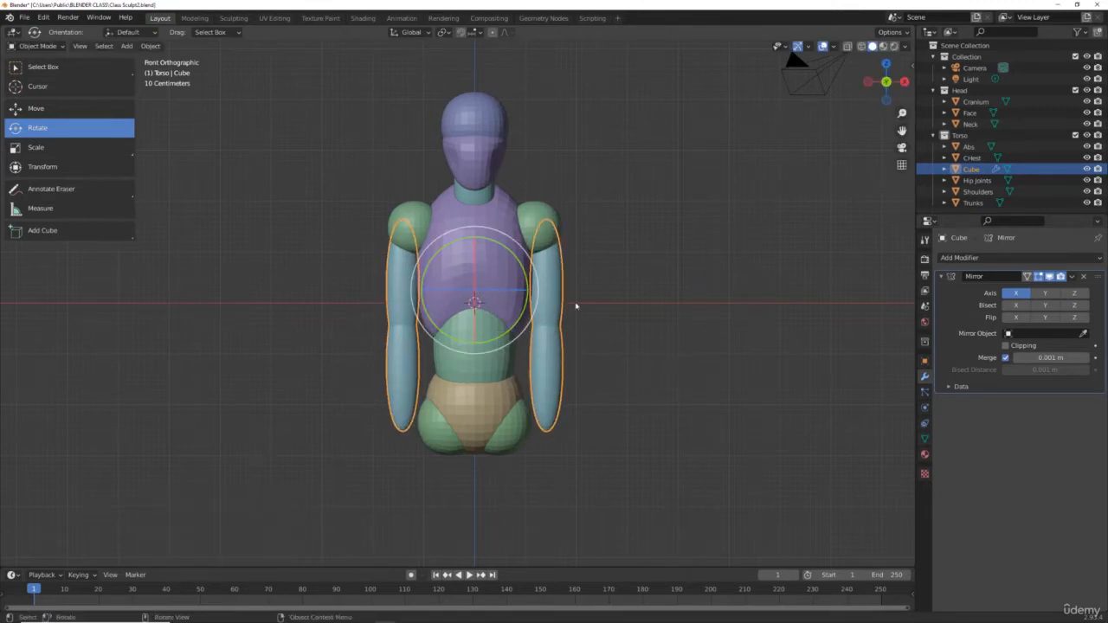
Step: Reselect the arm object and switch it into Edit Mode
{"action": "key", "text": "alt+a"}
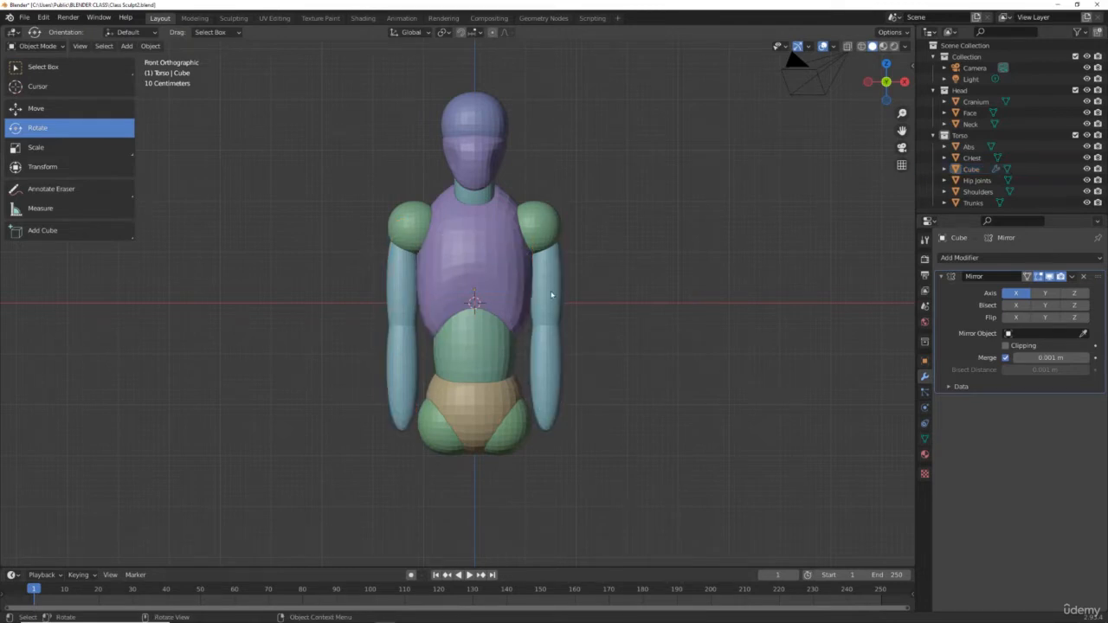
{"action": "left_click", "coordinate": [551, 295]}
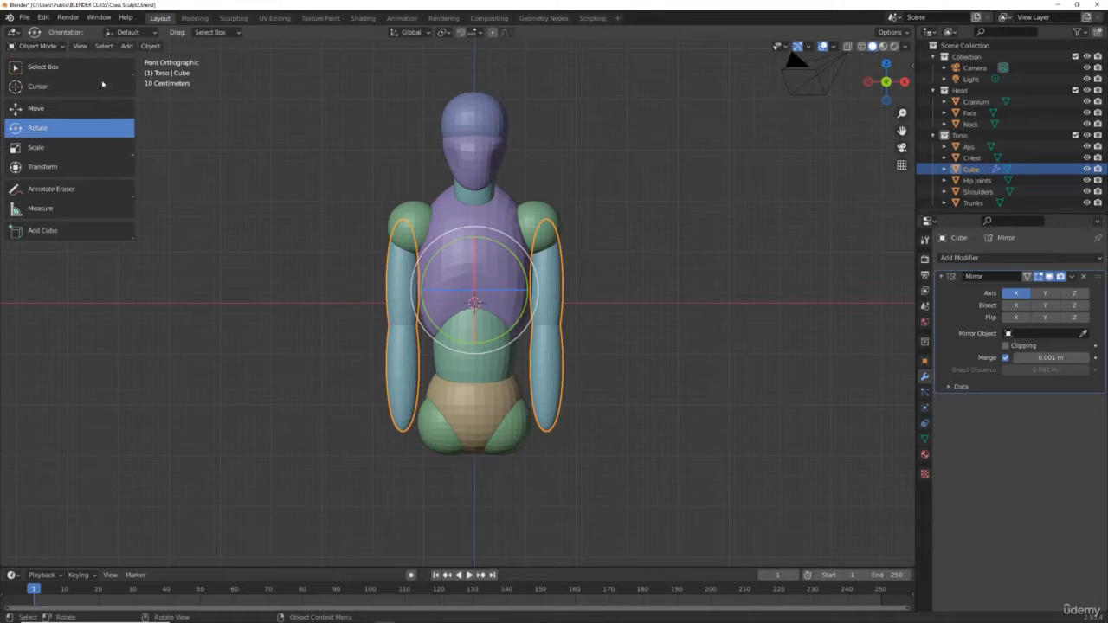
{"action": "left_click", "coordinate": [38, 46]}
{"action": "left_click", "coordinate": [43, 72]}
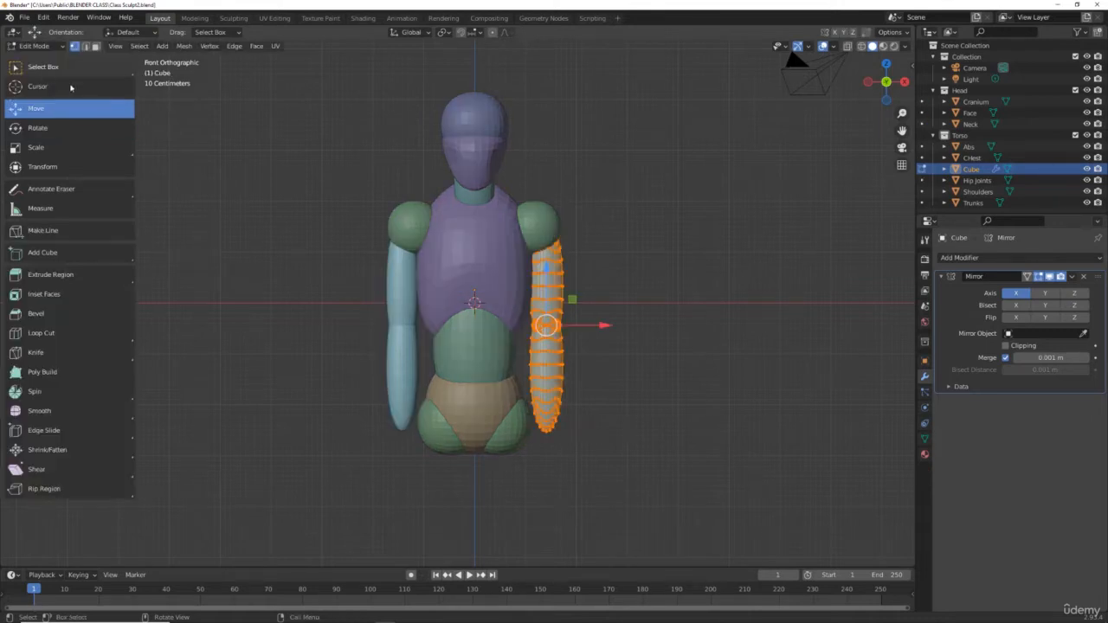
Step: Rotate the arm mesh to tilt it outward, about -19° around the Y axis
{"action": "key", "text": "r"}
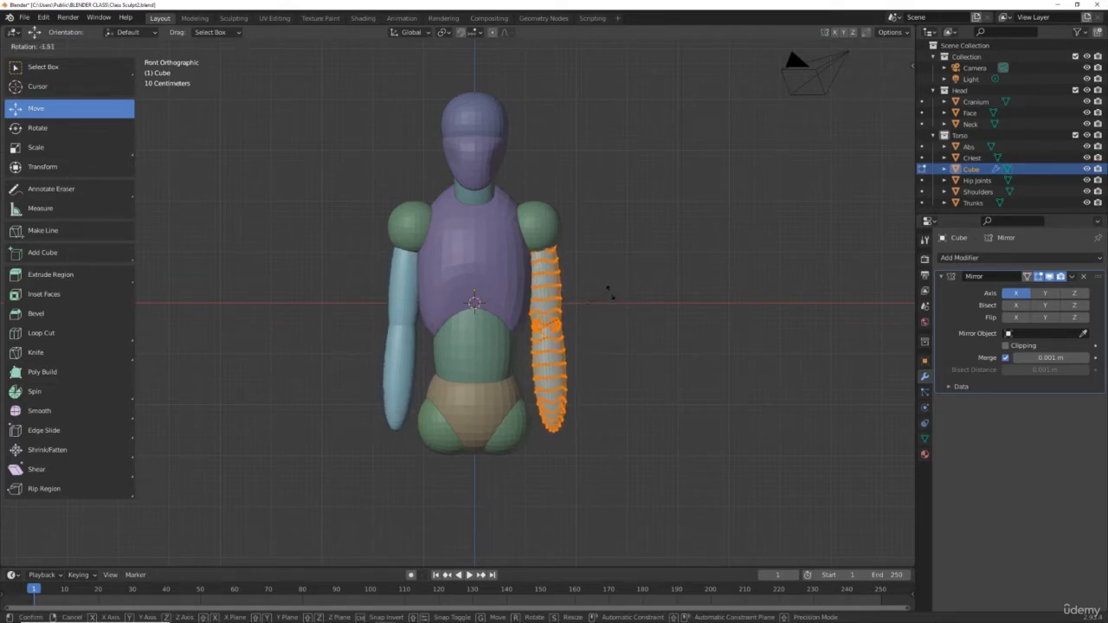
{"action": "left_click", "coordinate": [608, 293]}
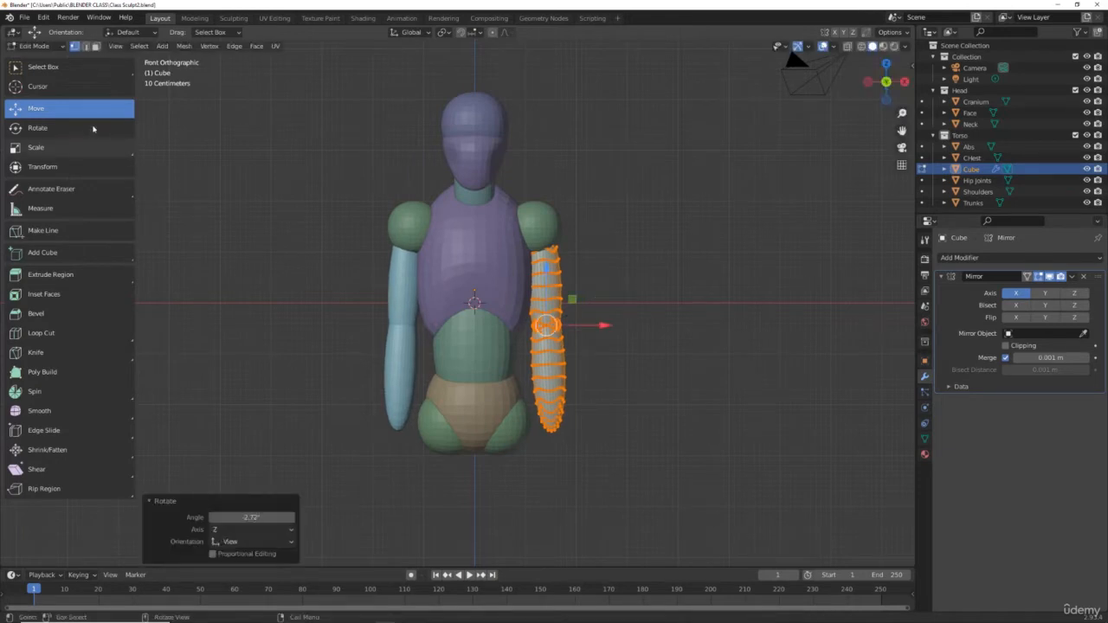
{"action": "left_click", "coordinate": [48, 130]}
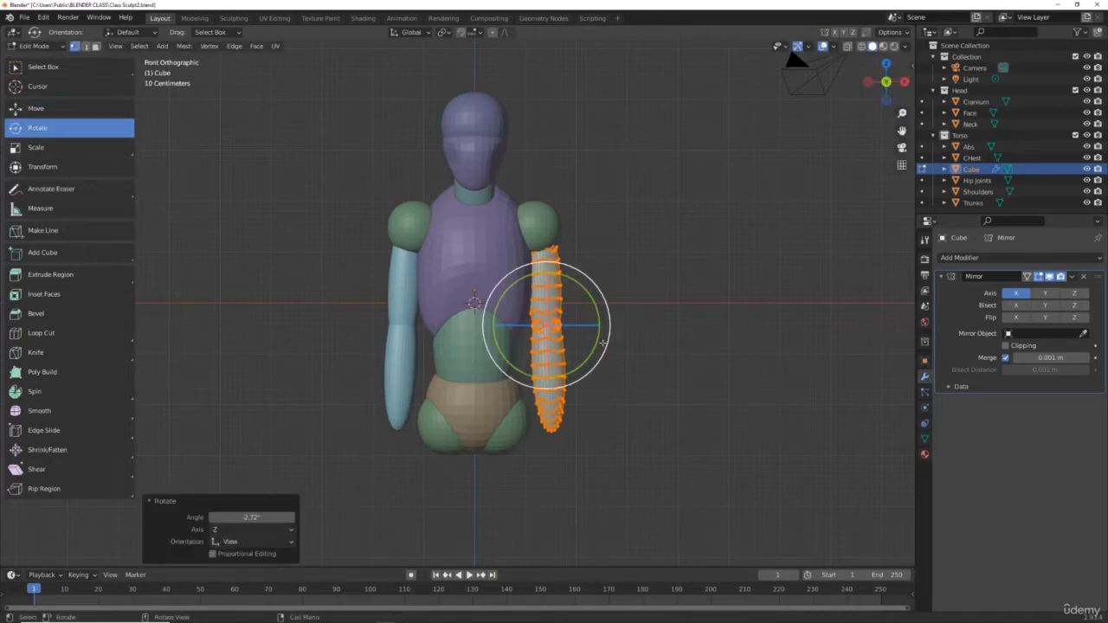
{"action": "left_click_drag", "start_coordinate": [598, 336], "coordinate": [610, 326]}
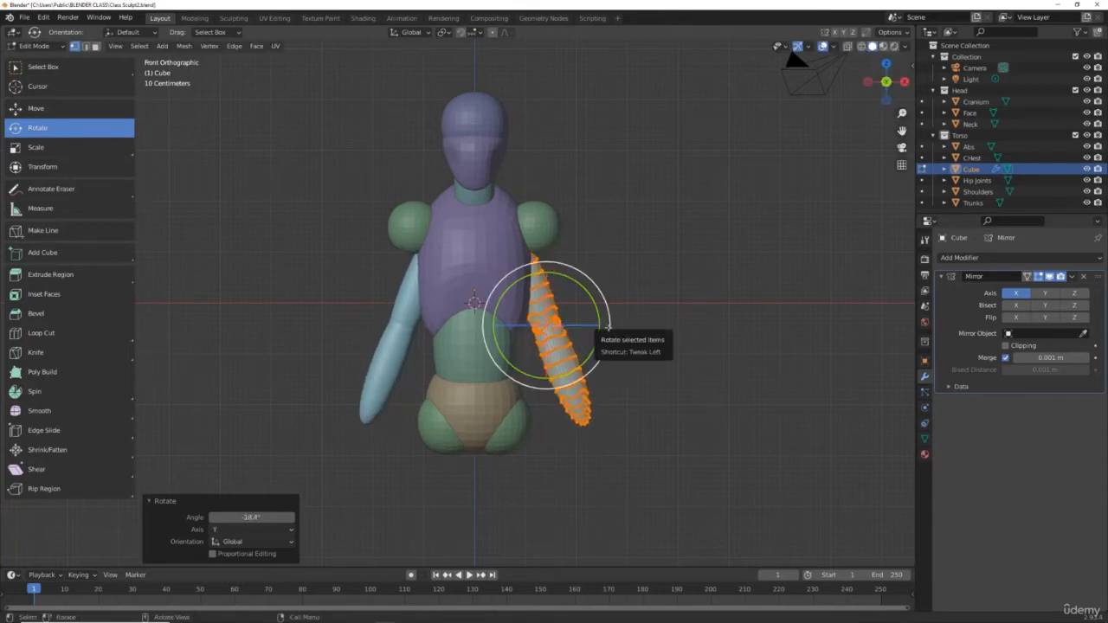
Step: Move the arm mesh about 0.38 m along X and 0.09 m up, then return to Object Mode
{"action": "left_click", "coordinate": [78, 108]}
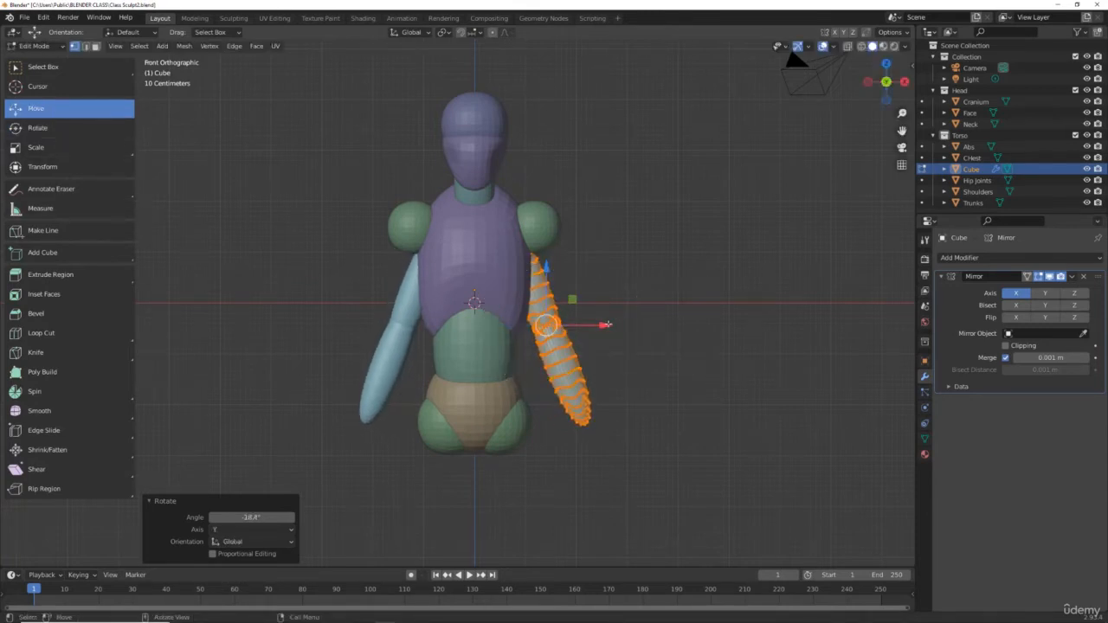
{"action": "left_click_drag", "start_coordinate": [605, 325], "coordinate": [637, 324]}
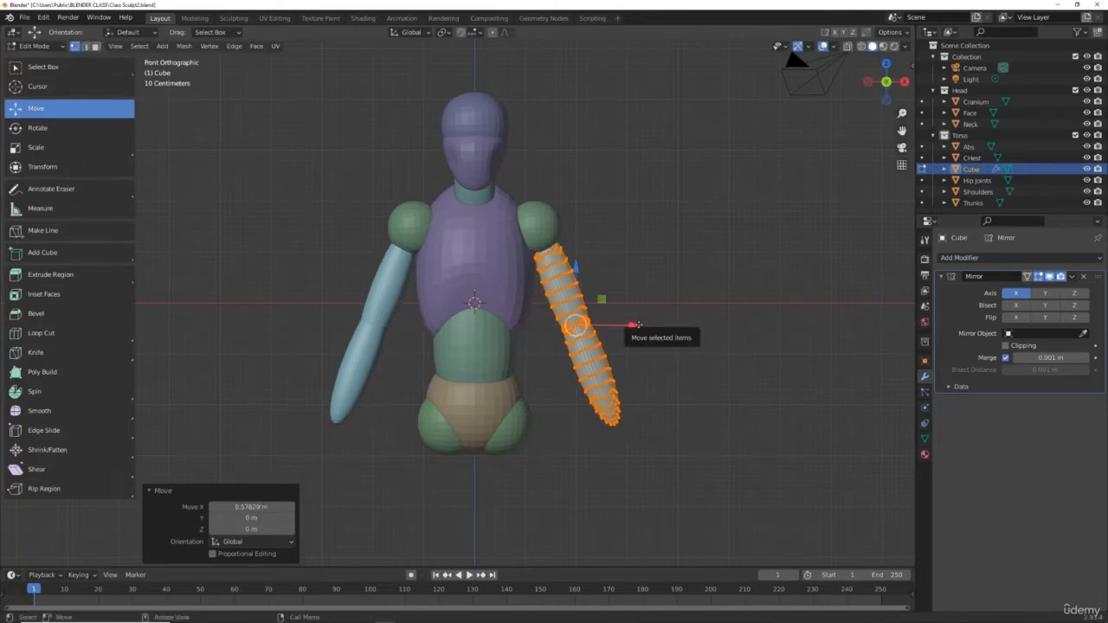
{"action": "left_click_drag", "start_coordinate": [575, 269], "coordinate": [575, 255]}
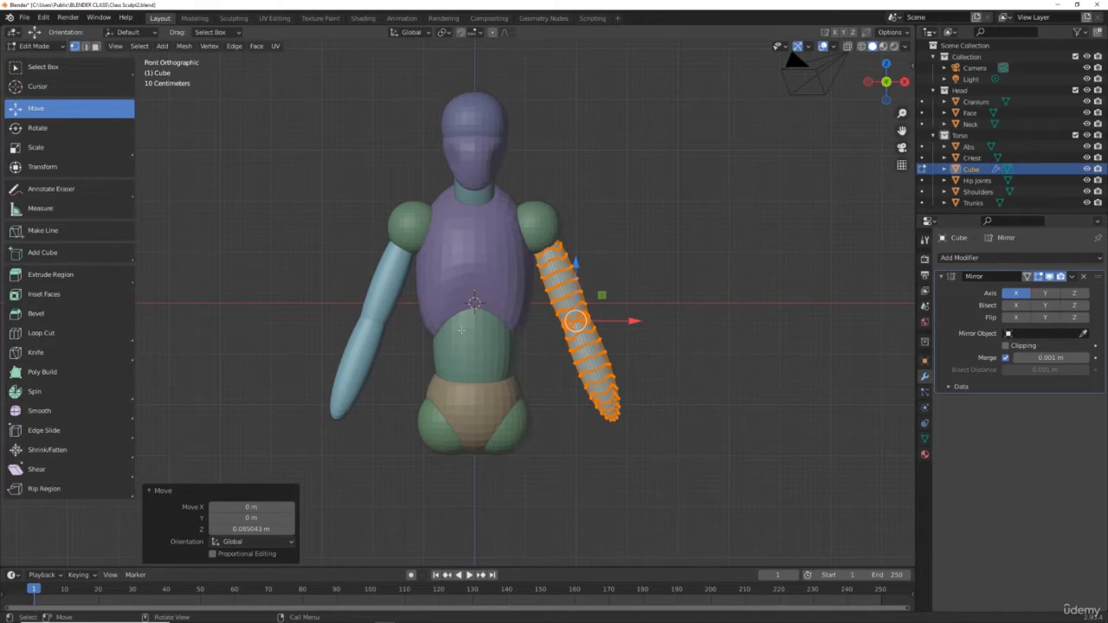
{"action": "left_click", "coordinate": [613, 420]}
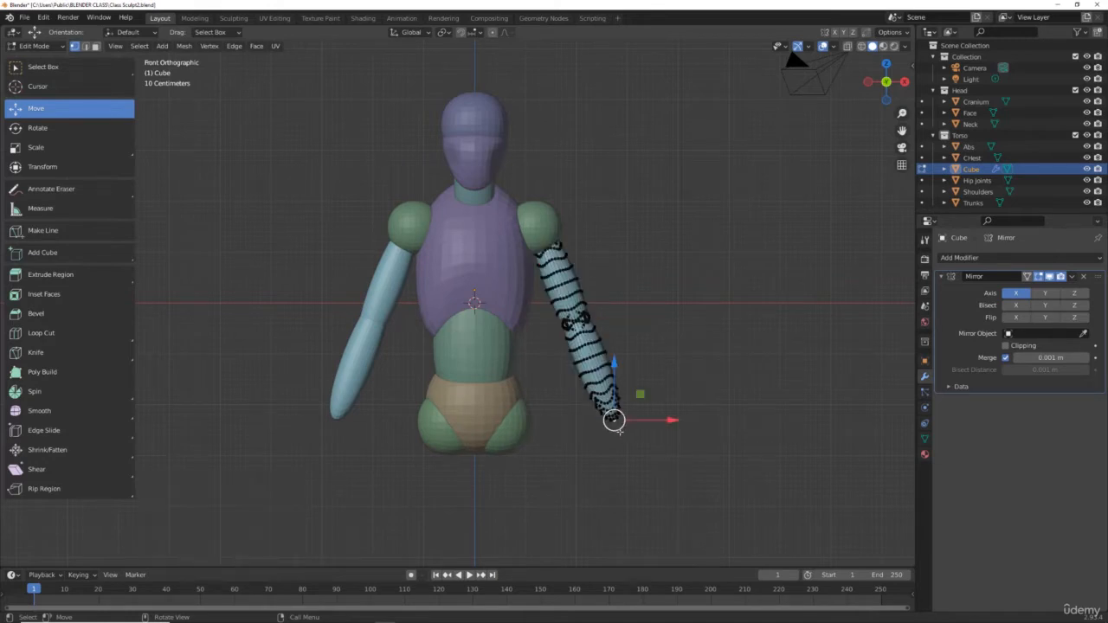
{"action": "left_click", "coordinate": [692, 347]}
{"action": "left_click", "coordinate": [37, 46]}
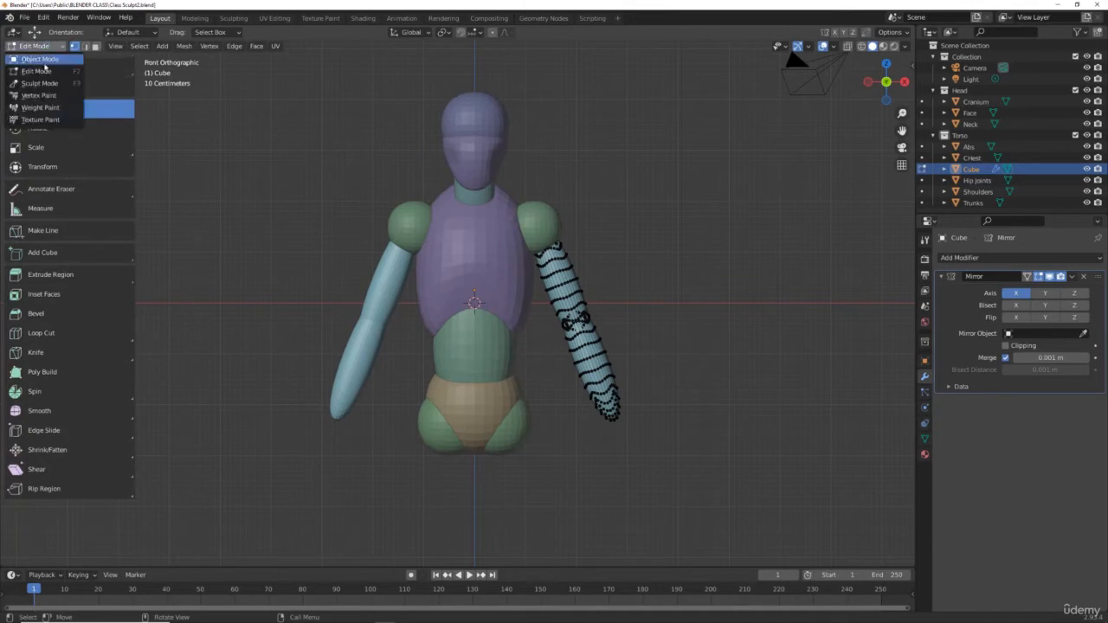
{"action": "left_click", "coordinate": [40, 59]}
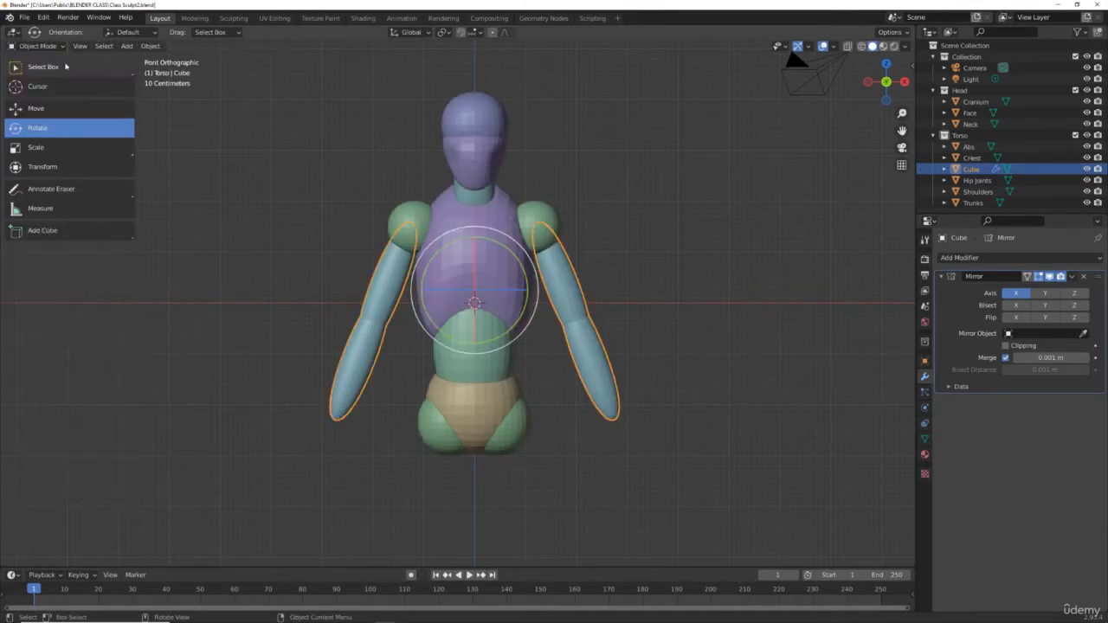
Step: Apply the Mirror modifier on the arm object in front view
{"action": "left_click", "coordinate": [677, 276]}
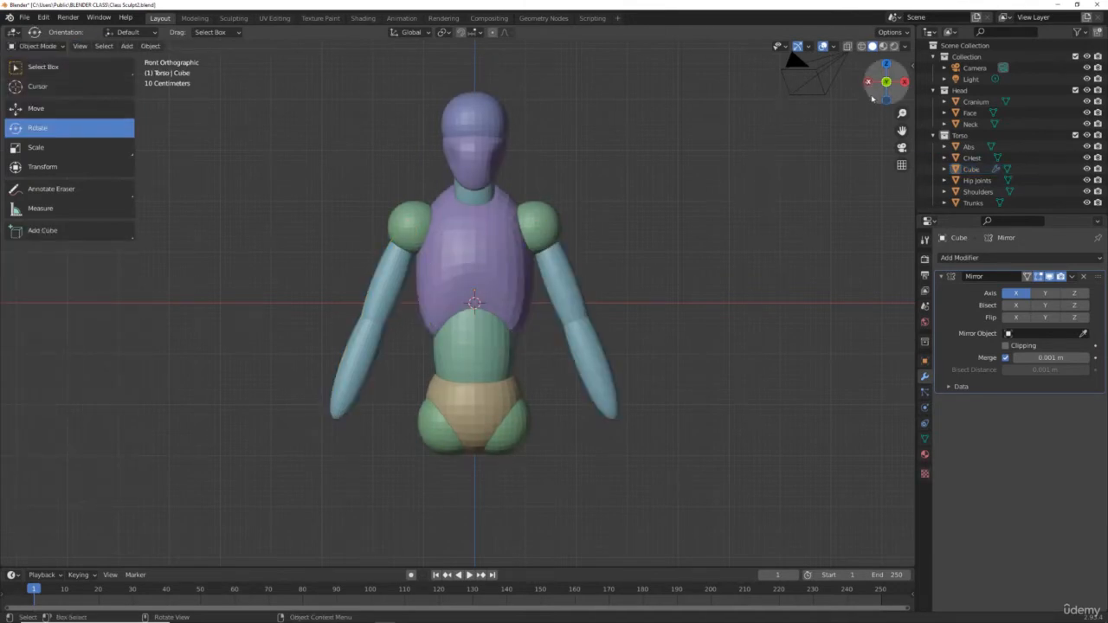
{"action": "mouse_move", "coordinate": [876, 94]}
{"action": "left_mouse_down"}
{"action": "mouse_move", "coordinate": [742, 93]}
{"action": "mouse_move", "coordinate": [892, 84]}
{"action": "mouse_move", "coordinate": [808, 98]}
{"action": "mouse_move", "coordinate": [871, 96]}
{"action": "left_mouse_up"}
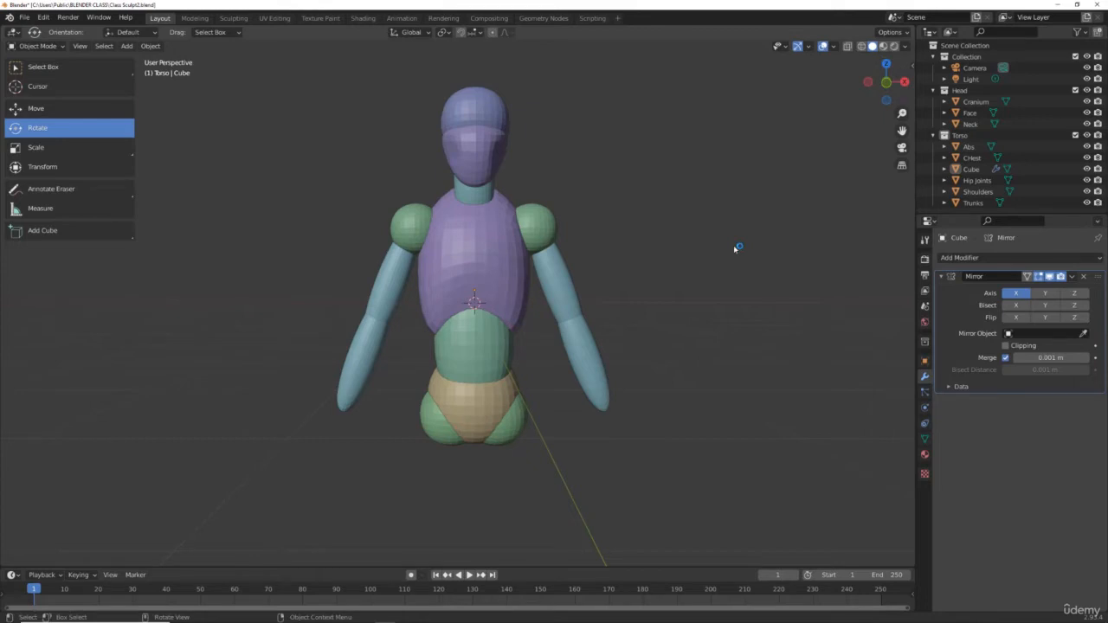
{"action": "key", "text": "KP_1"}
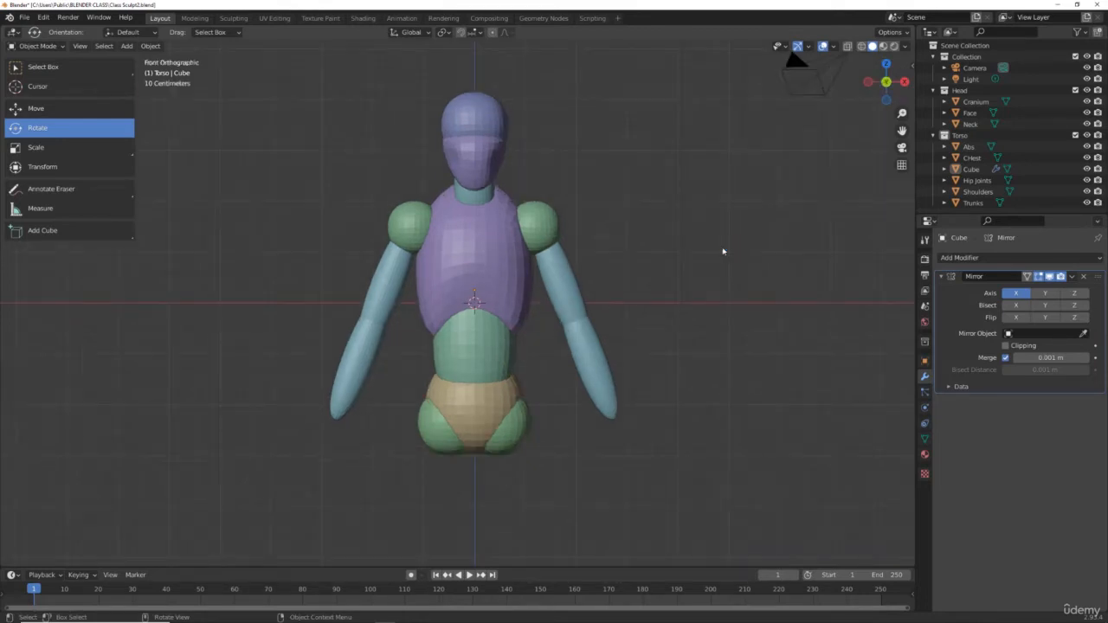
{"action": "left_click", "coordinate": [1072, 279]}
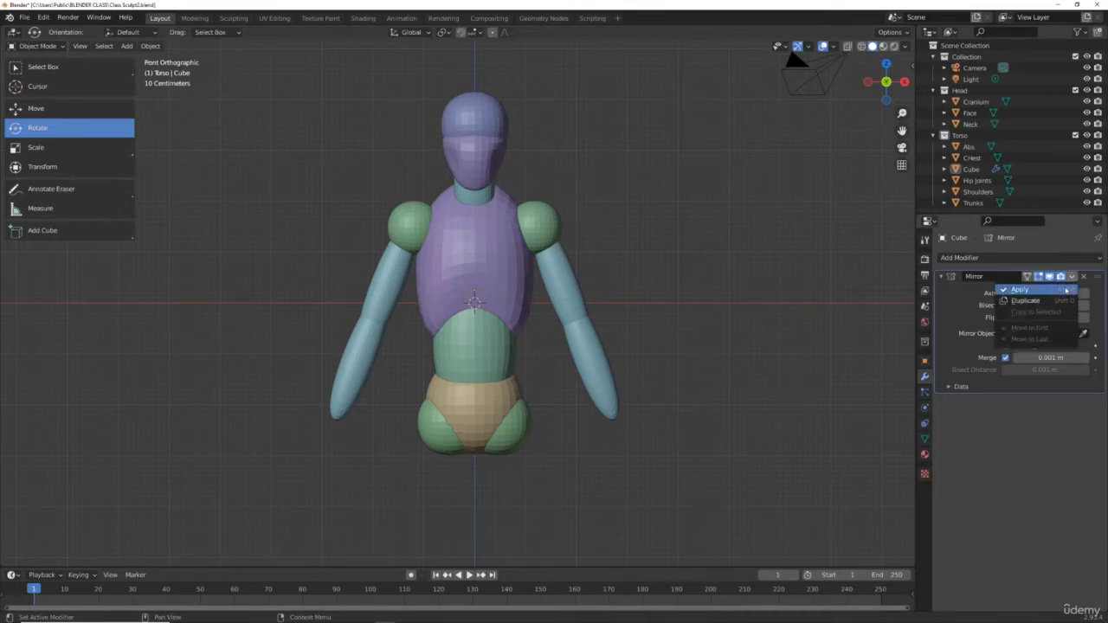
{"action": "left_click", "coordinate": [1030, 290]}
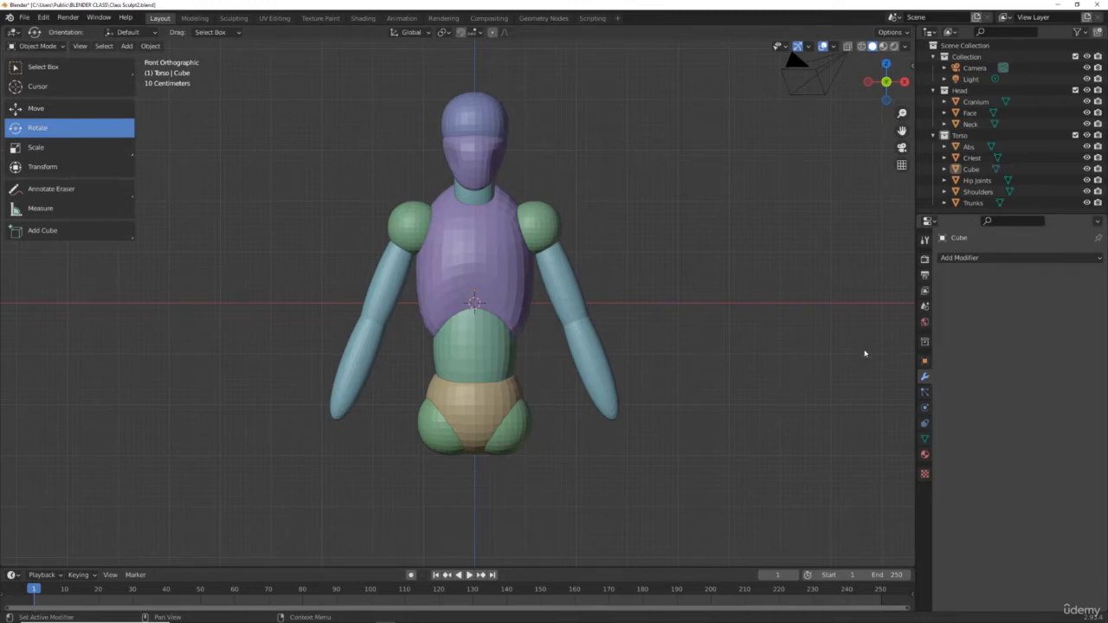
Step: Rename the arm object to Arms
{"action": "left_click", "coordinate": [992, 171]}
{"action": "double_click", "coordinate": [986, 170]}
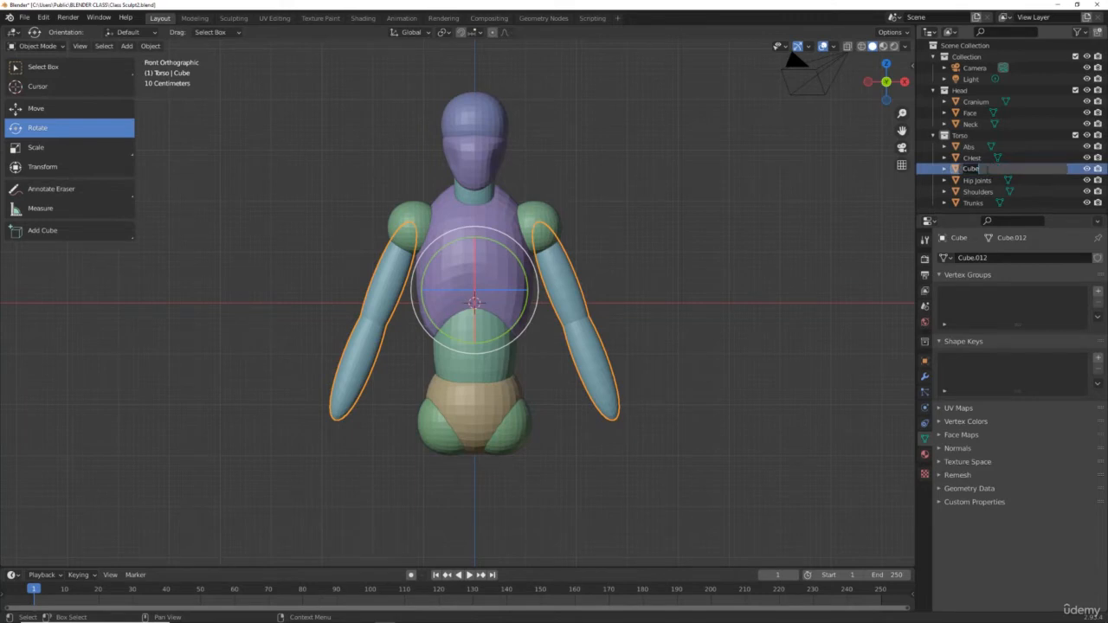
{"action": "type", "text": "ARm"}
{"action": "key", "text": "Return"}
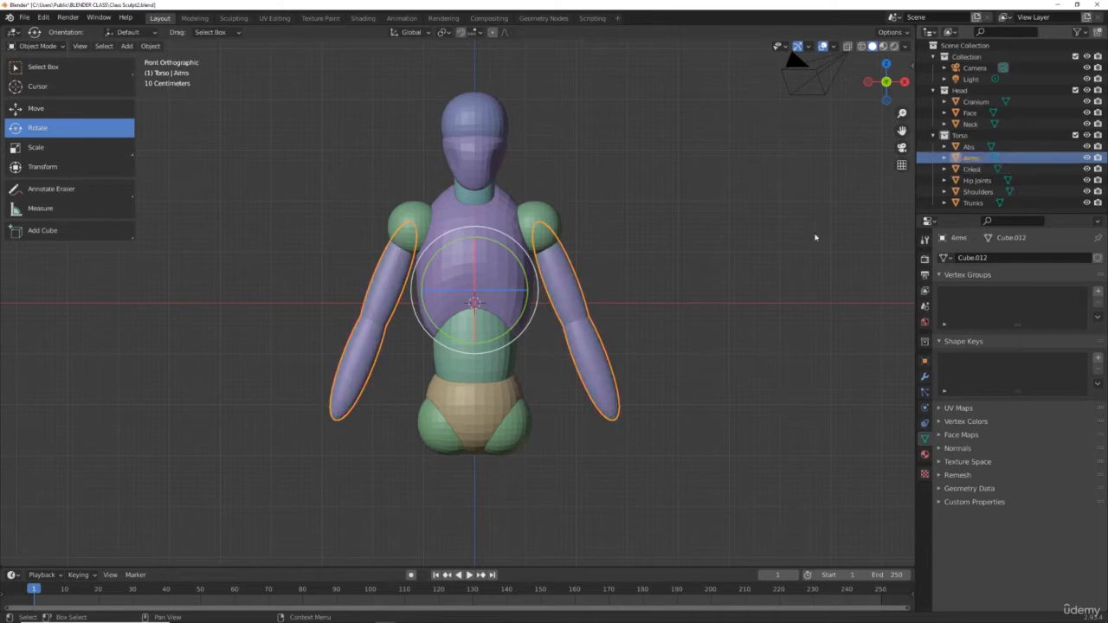
Step: Snap the 3D cursor to the world origin
{"action": "left_click", "coordinate": [741, 271]}
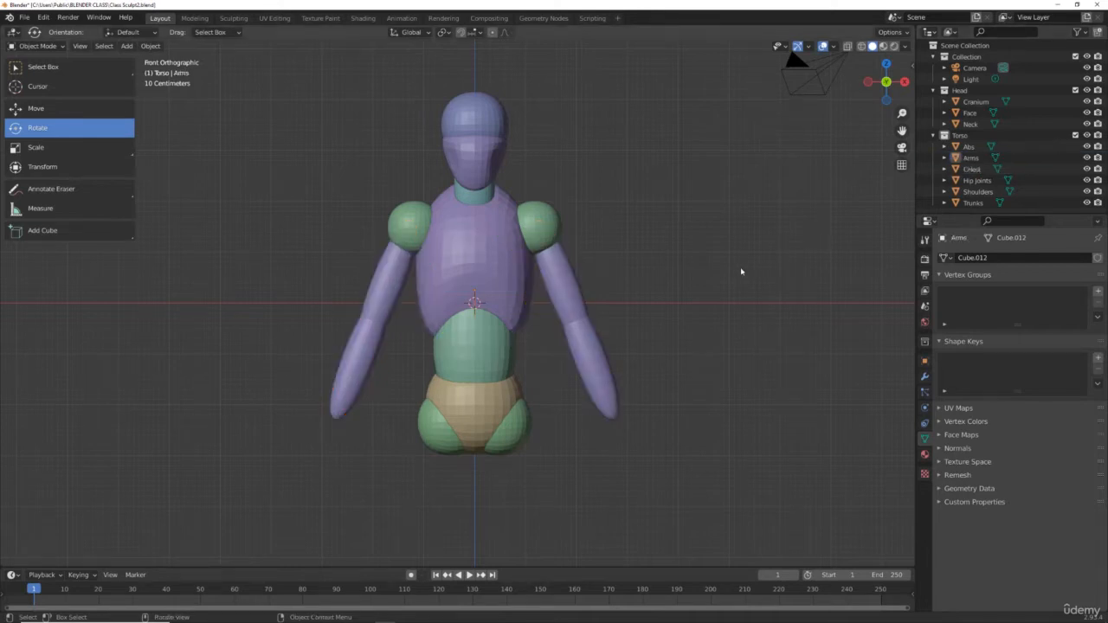
{"action": "scroll", "coordinate": [757, 304], "scroll_direction": "down", "scroll_amount": 3}
{"action": "left_click_drag", "start_coordinate": [876, 96], "coordinate": [715, 105]}
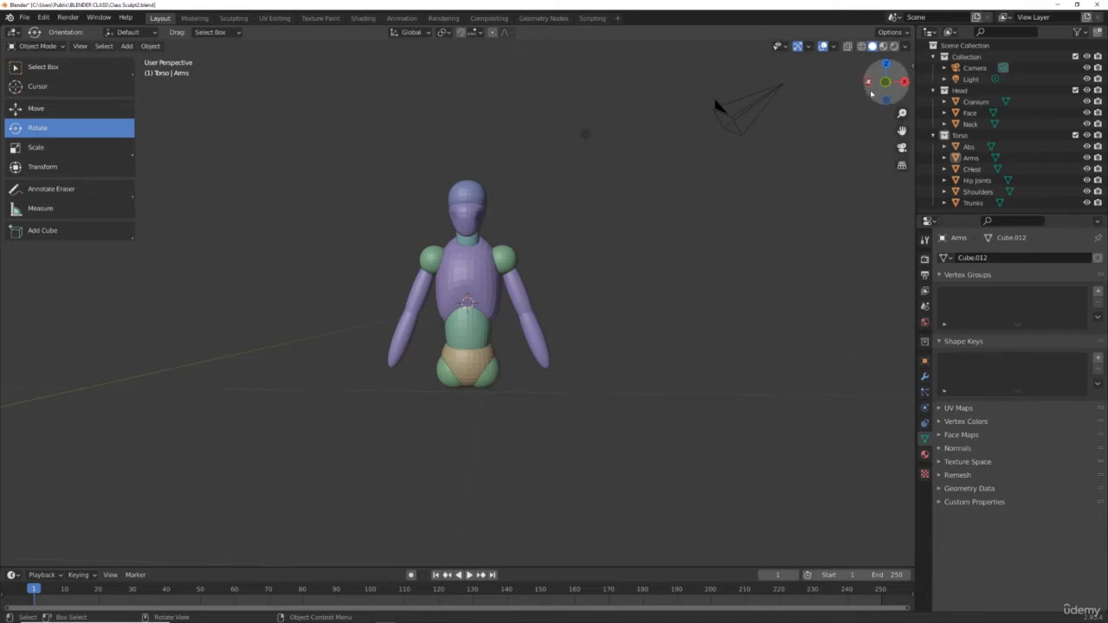
{"action": "left_click_drag", "start_coordinate": [870, 92], "coordinate": [872, 96]}
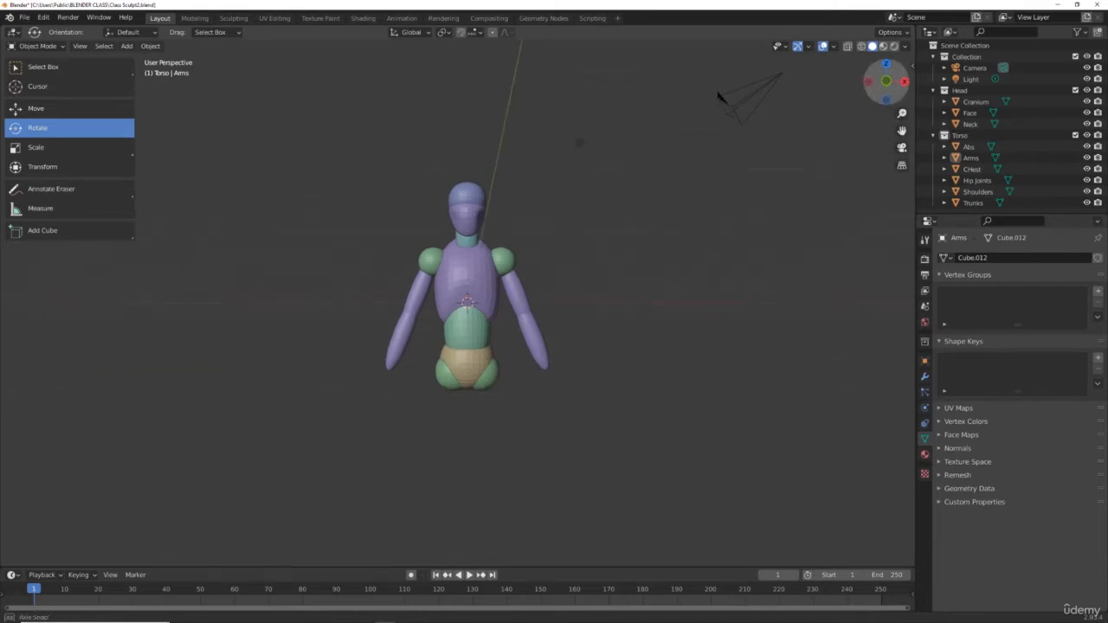
{"action": "left_click", "coordinate": [871, 93]}
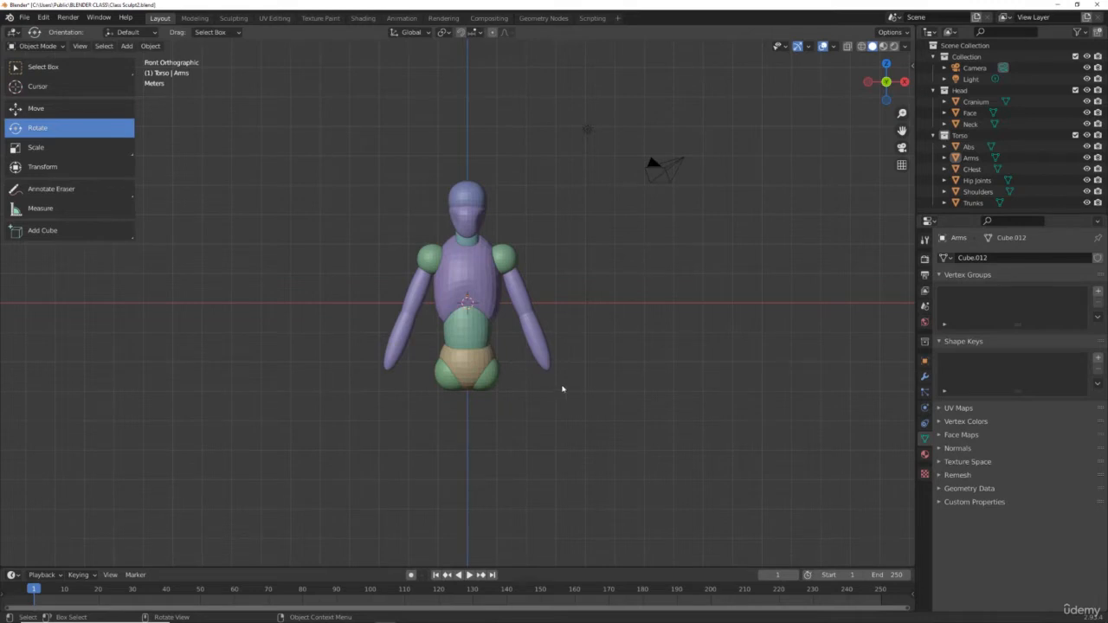
{"action": "key", "text": "shift+s"}
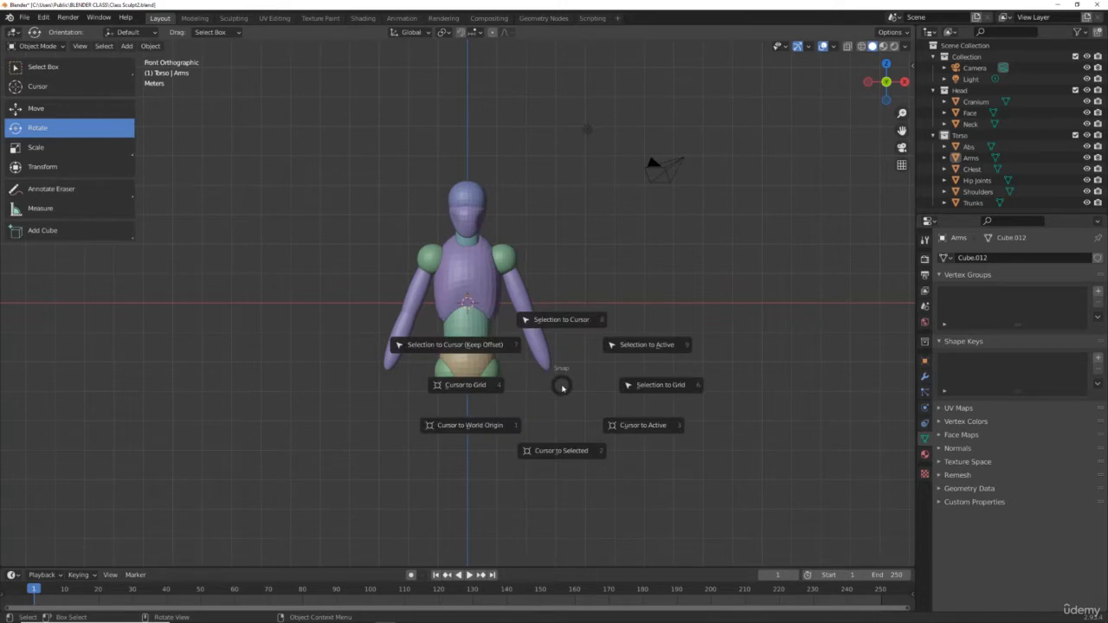
{"action": "key", "text": "1"}
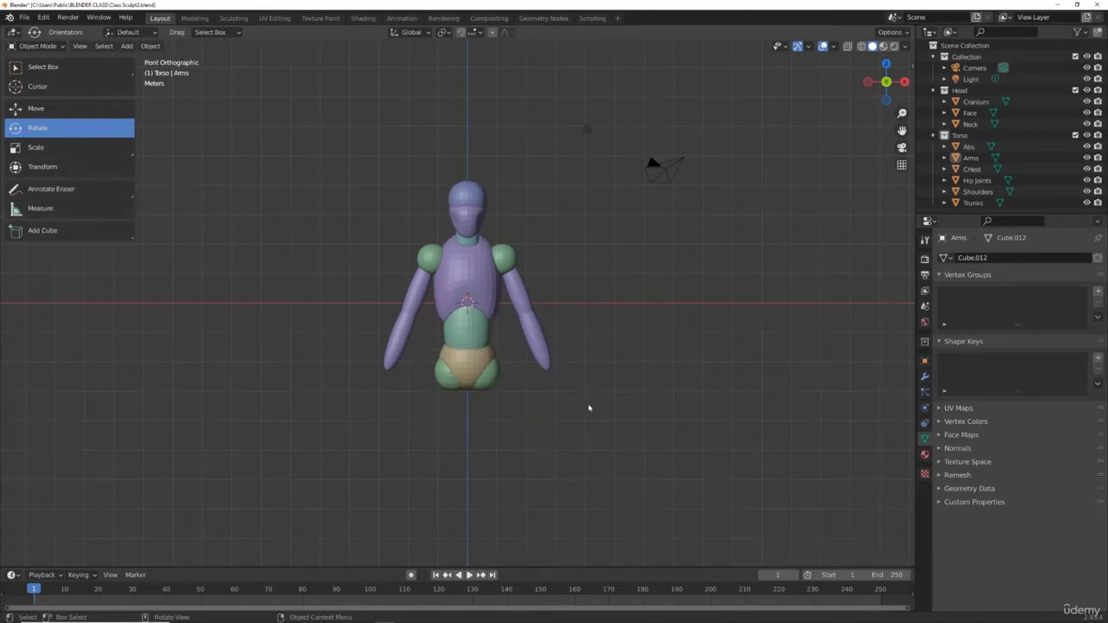
Step: Add a cube at the origin and set its subdivision level to 3
{"action": "key", "text": "shift+a"}
{"action": "mouse_move", "coordinate": [588, 408]}
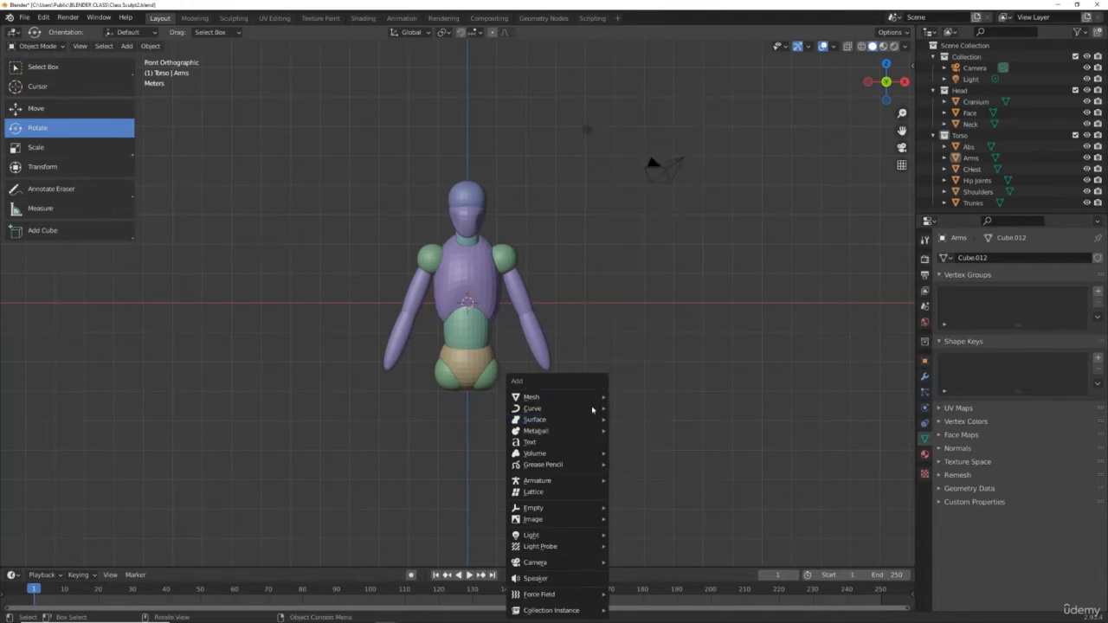
{"action": "mouse_move", "coordinate": [642, 249]}
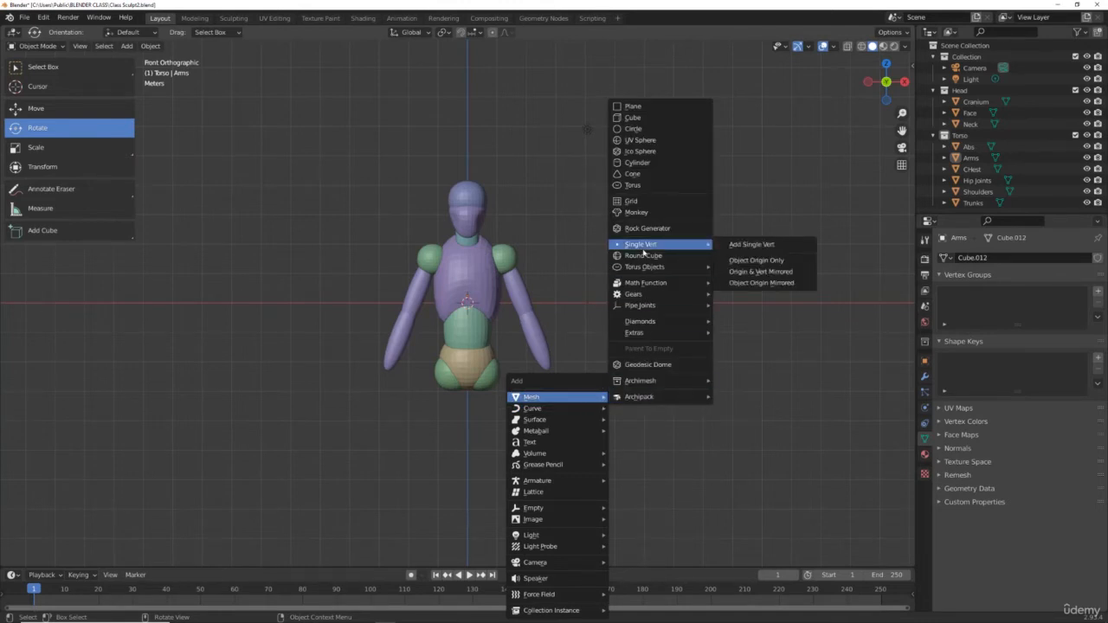
{"action": "left_click", "coordinate": [644, 119]}
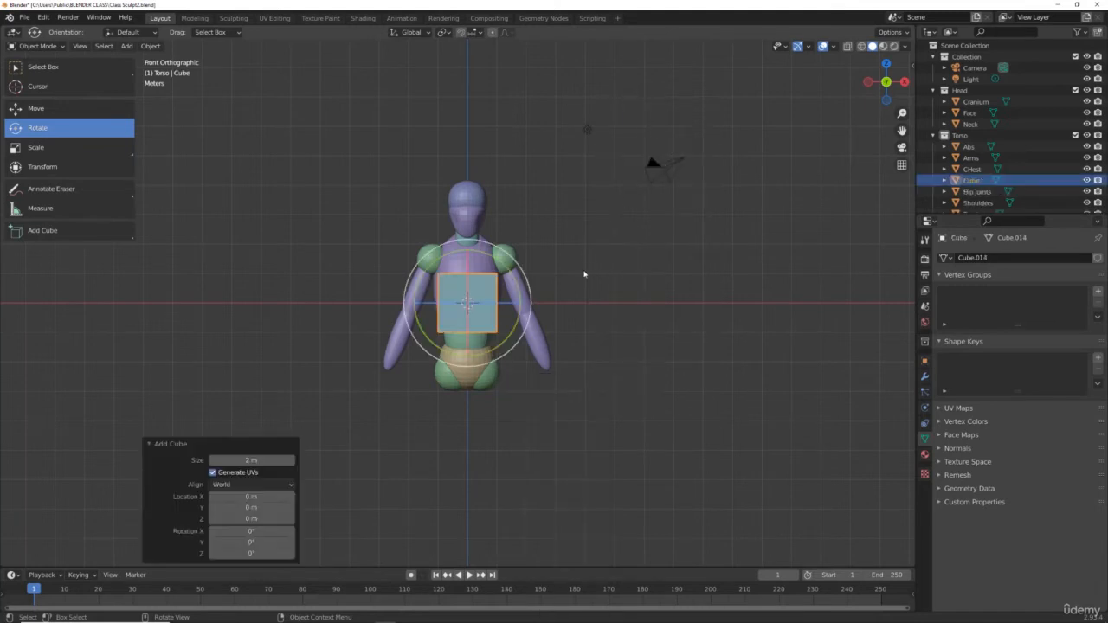
{"action": "key", "text": "ctrl+1"}
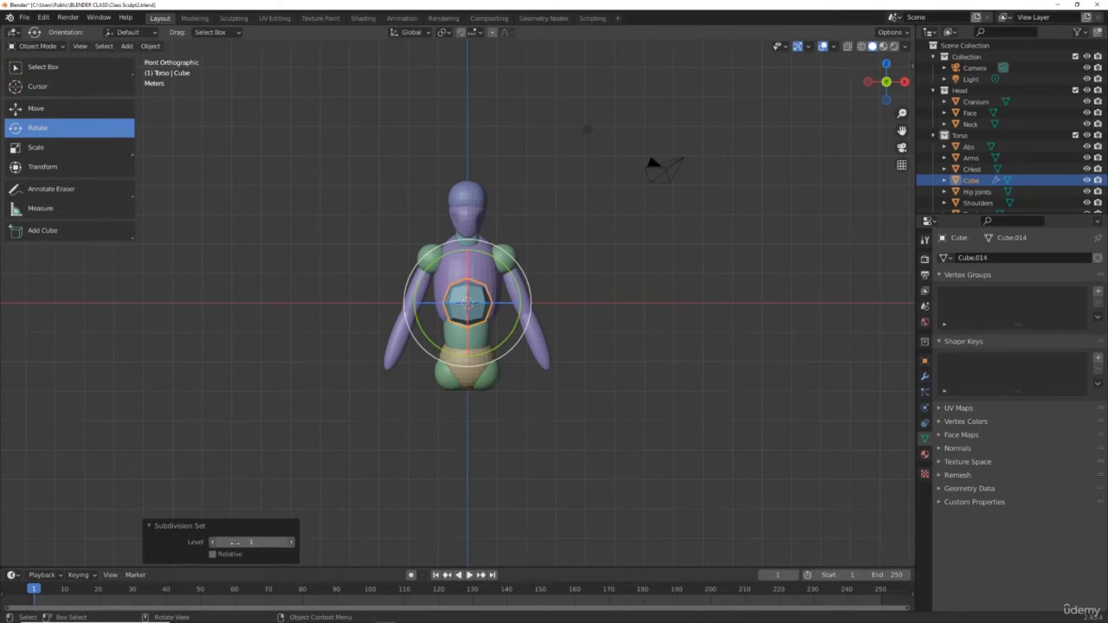
{"action": "left_click_drag", "start_coordinate": [233, 539], "coordinate": [260, 539]}
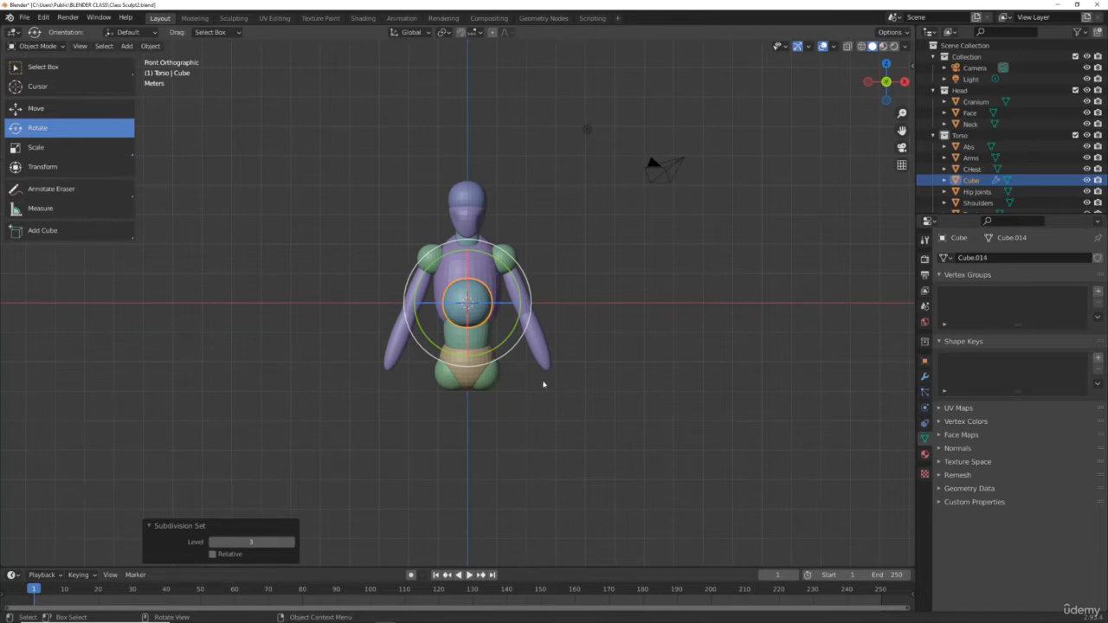
Step: Stretch the new cube along Z by about 2.18
{"action": "key", "text": "s"}
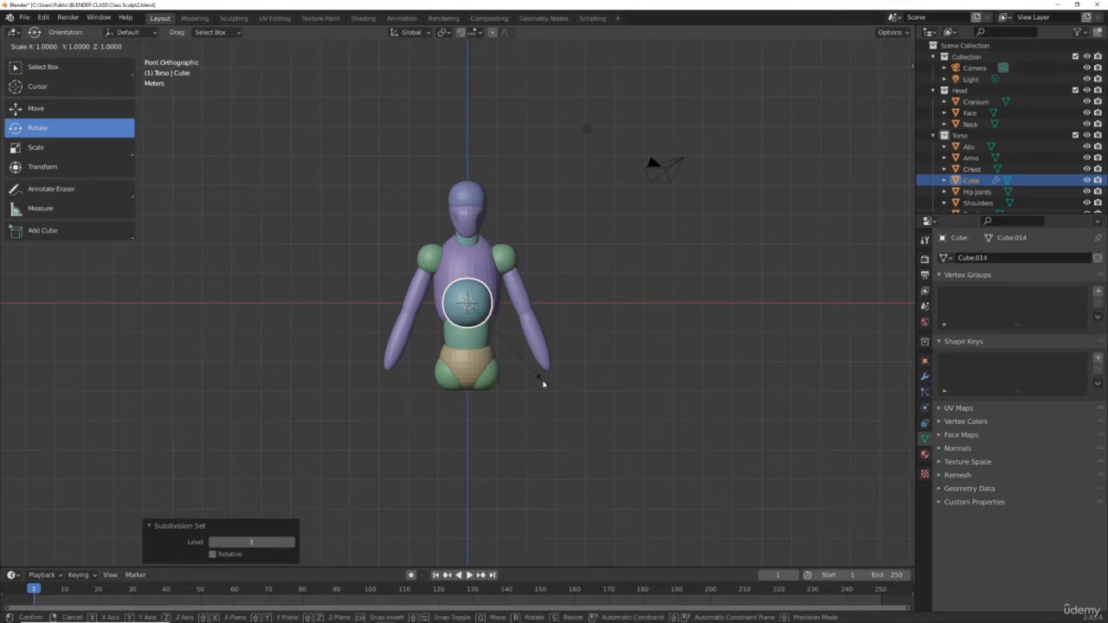
{"action": "key", "text": "z"}
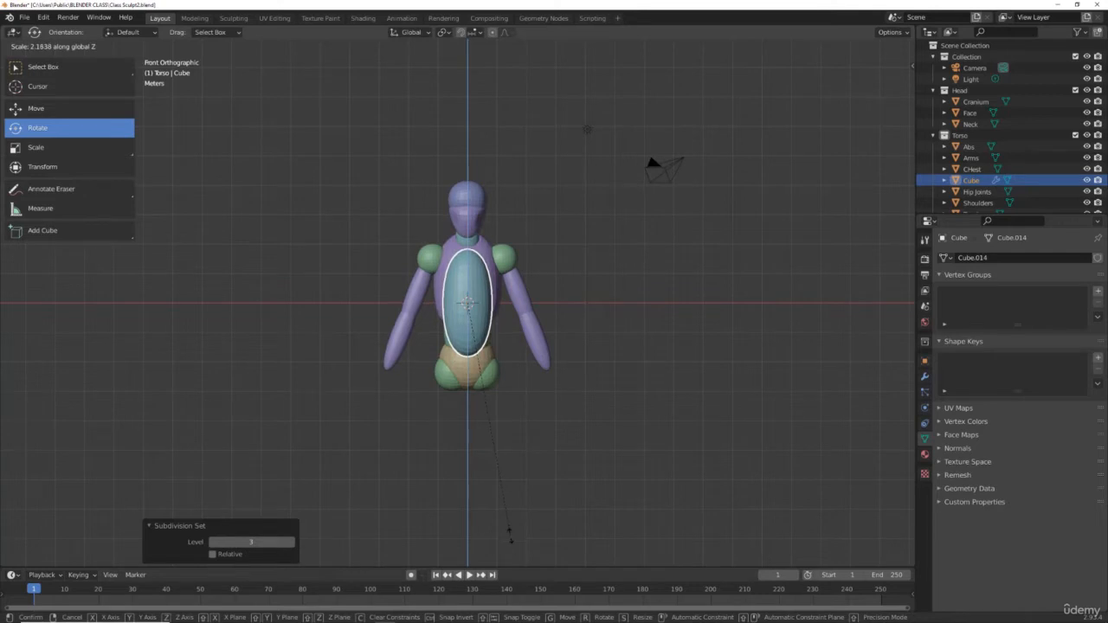
{"action": "left_click", "coordinate": [510, 535]}
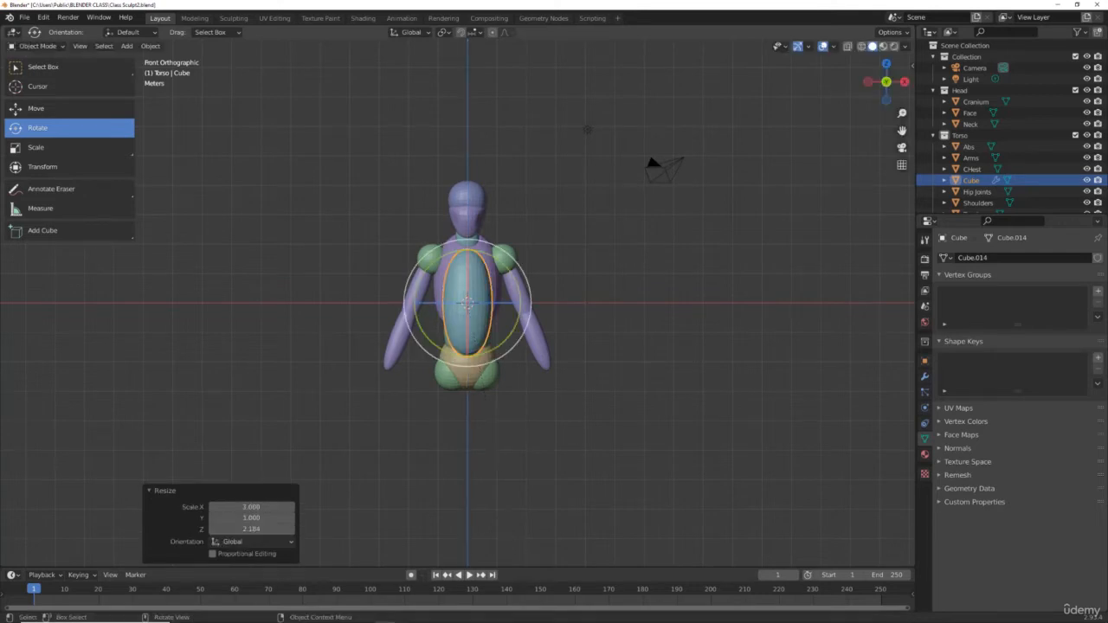
Step: Move the stretched cube down about 0.19 m with the Move tool
{"action": "left_click", "coordinate": [102, 109]}
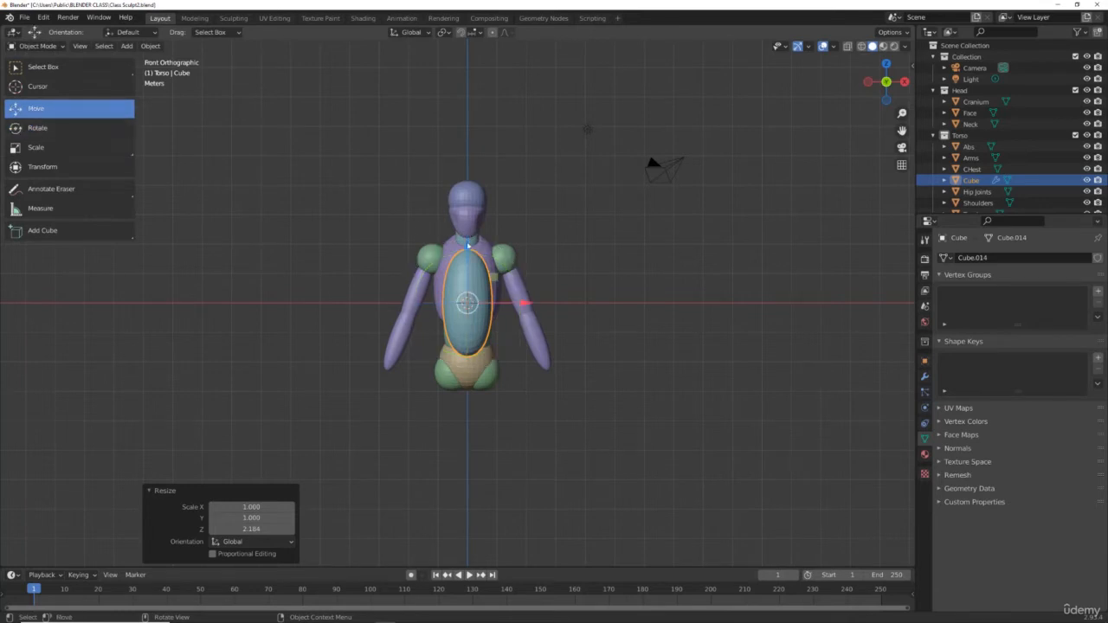
{"action": "left_click_drag", "start_coordinate": [467, 244], "coordinate": [410, 250]}
{"action": "scroll", "coordinate": [585, 243], "scroll_direction": "up", "scroll_amount": 4}
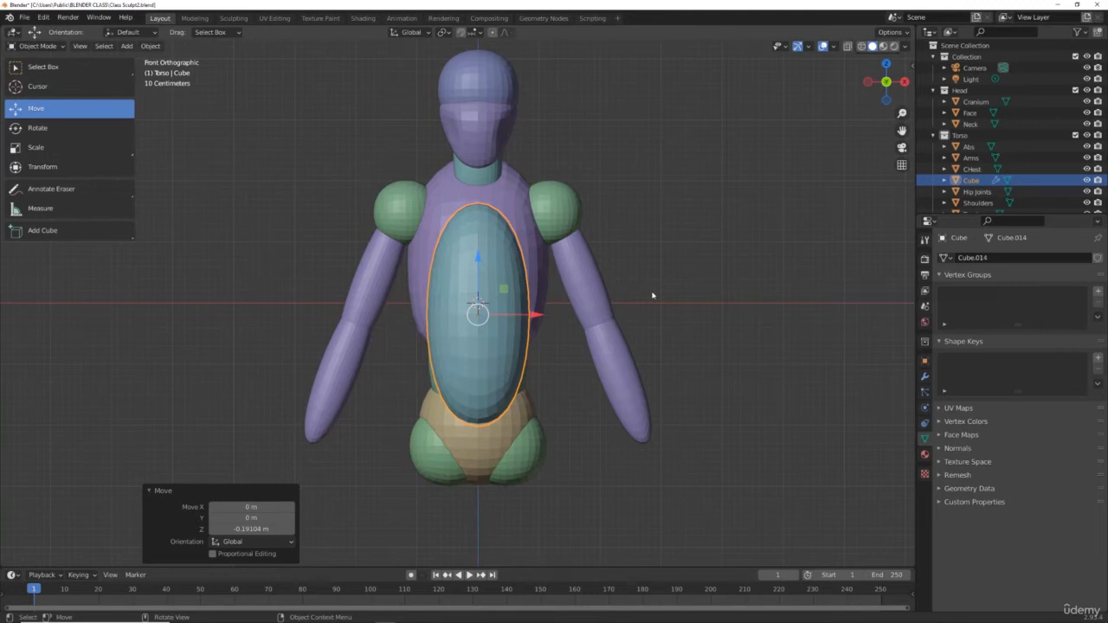
Step: Scale the cube along X to about 0.775
{"action": "key", "text": "s"}
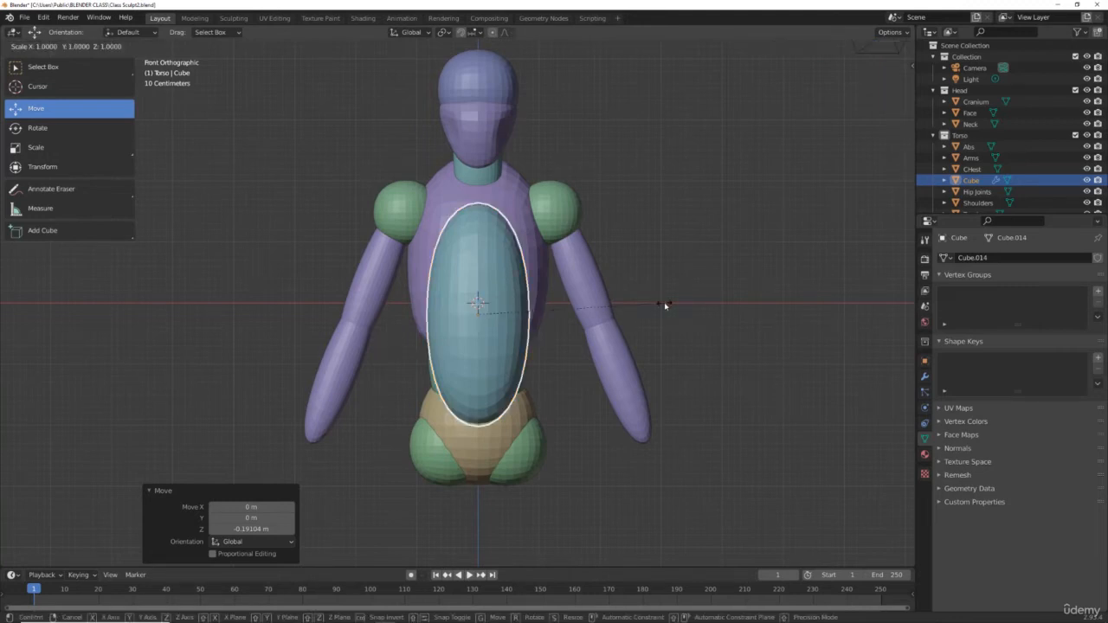
{"action": "key", "text": "x"}
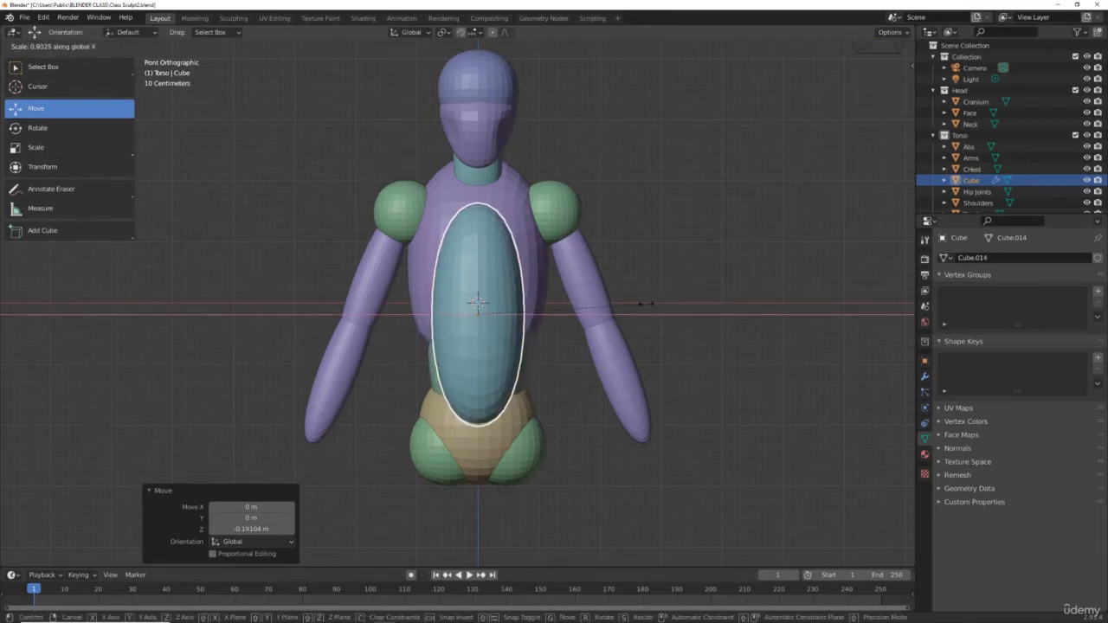
{"action": "left_click", "coordinate": [623, 303]}
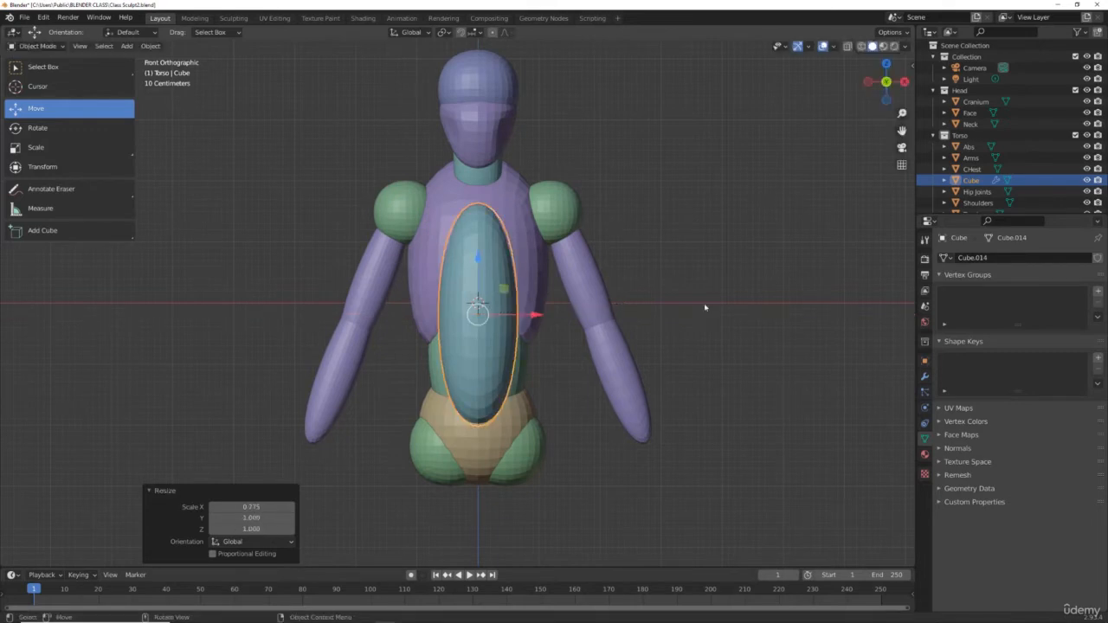
Step: In right view, duplicate the cube and move the copy down about 2.71 m along Z
{"action": "key", "text": "KP_3"}
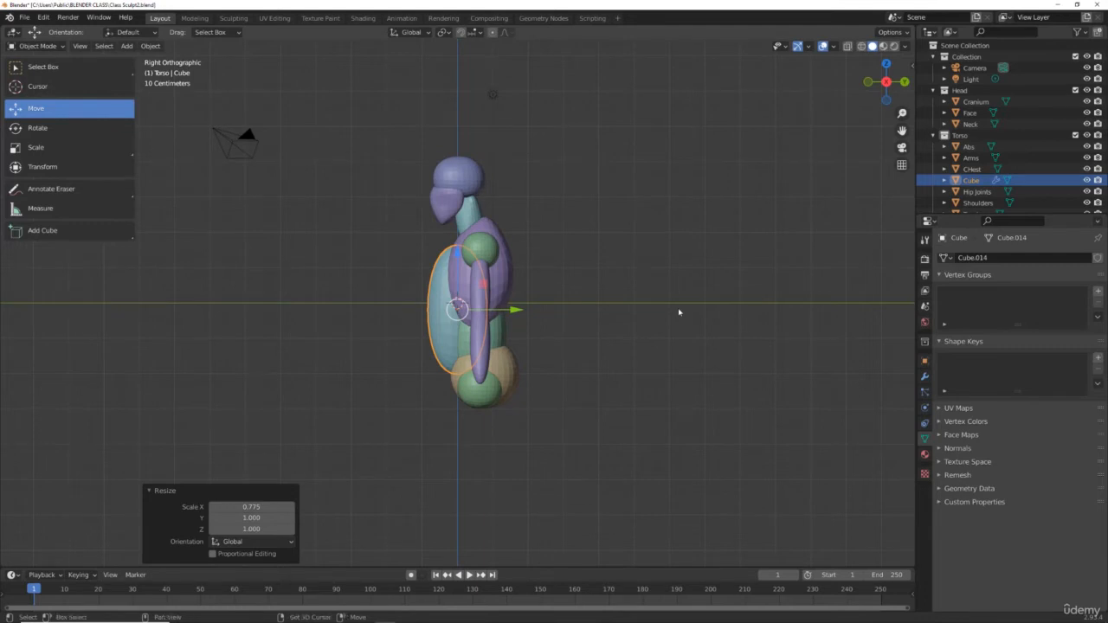
{"action": "key", "text": "shift+d"}
{"action": "key", "text": "z"}
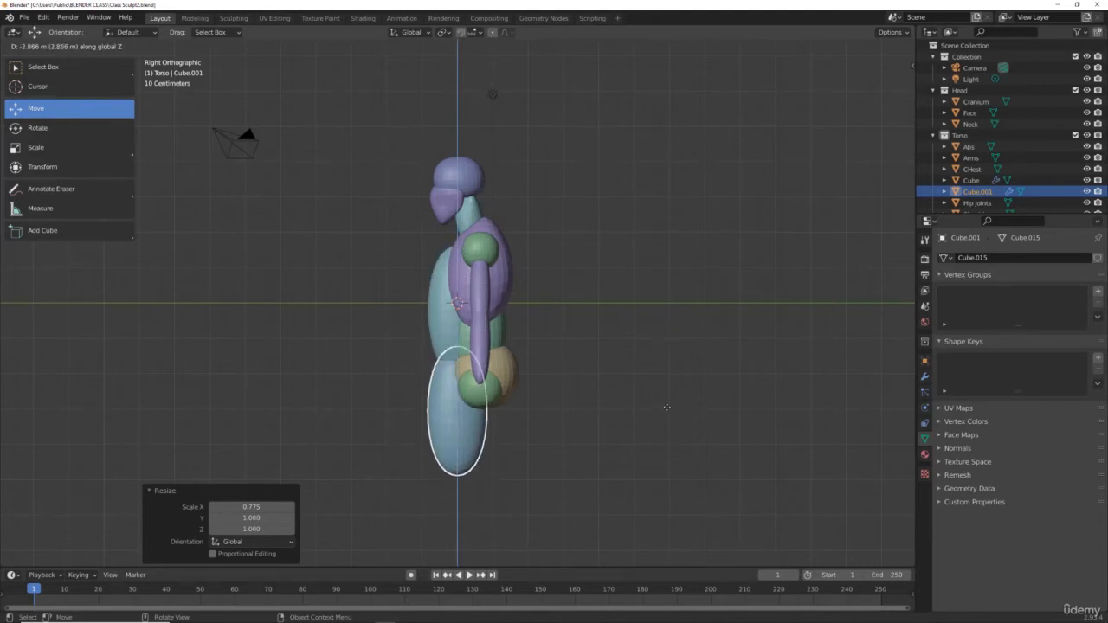
{"action": "left_click", "coordinate": [667, 408]}
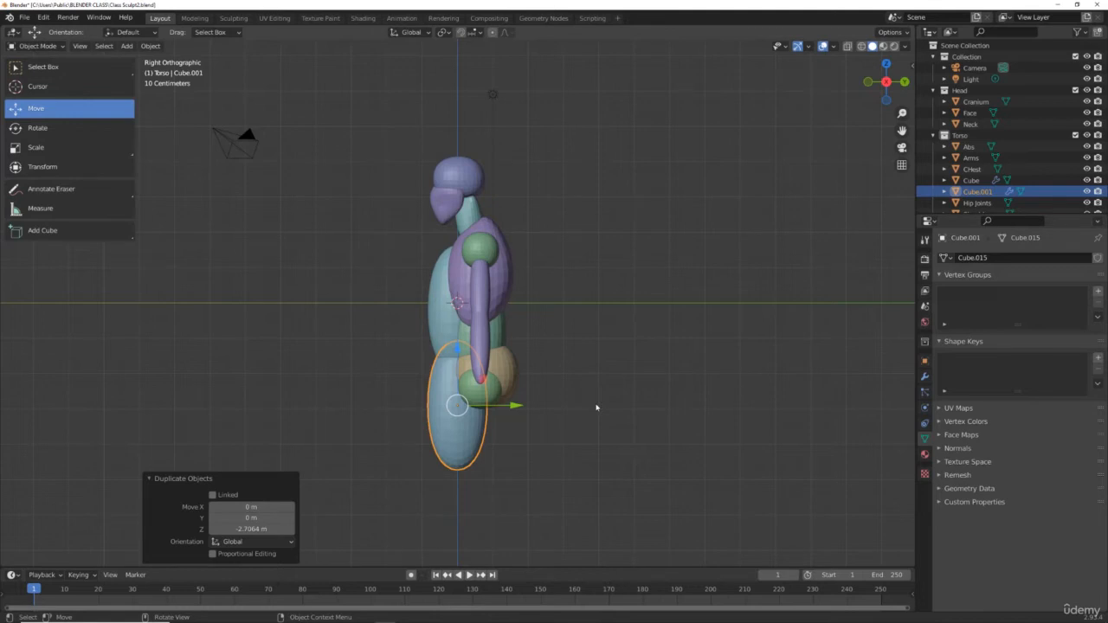
Step: Scale the copy along Y to about 0.684
{"action": "key", "text": "s"}
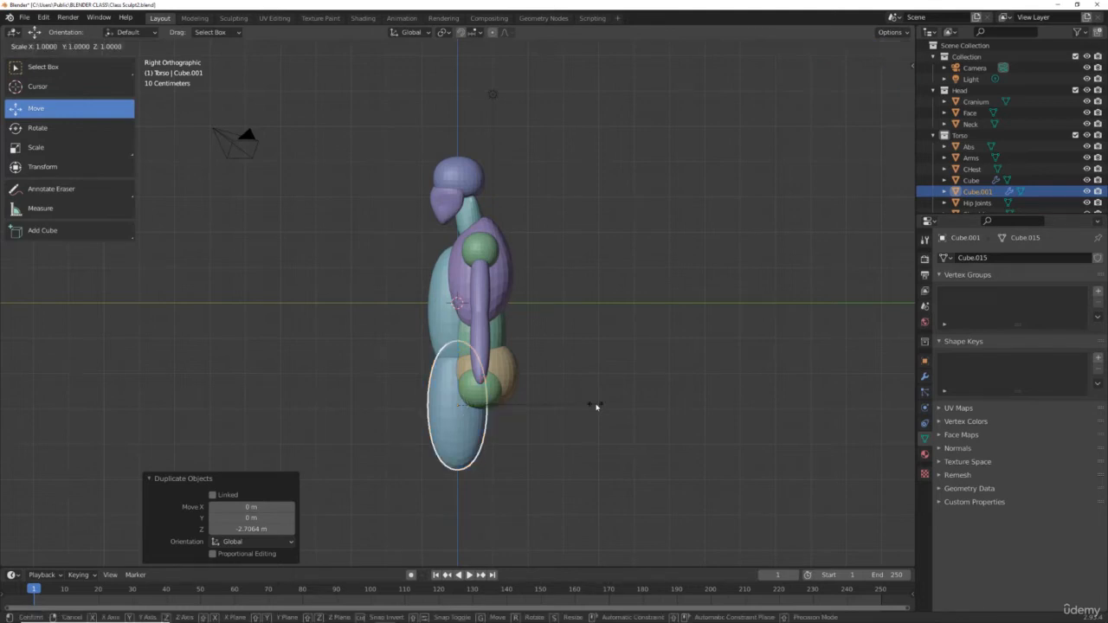
{"action": "key", "text": "y"}
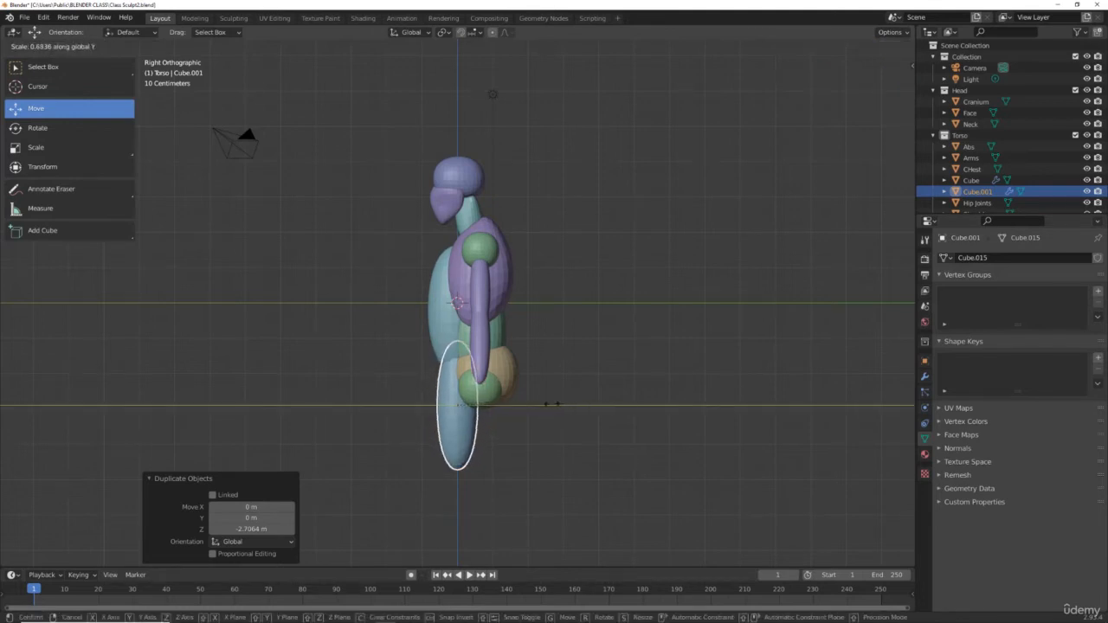
{"action": "left_click", "coordinate": [551, 403]}
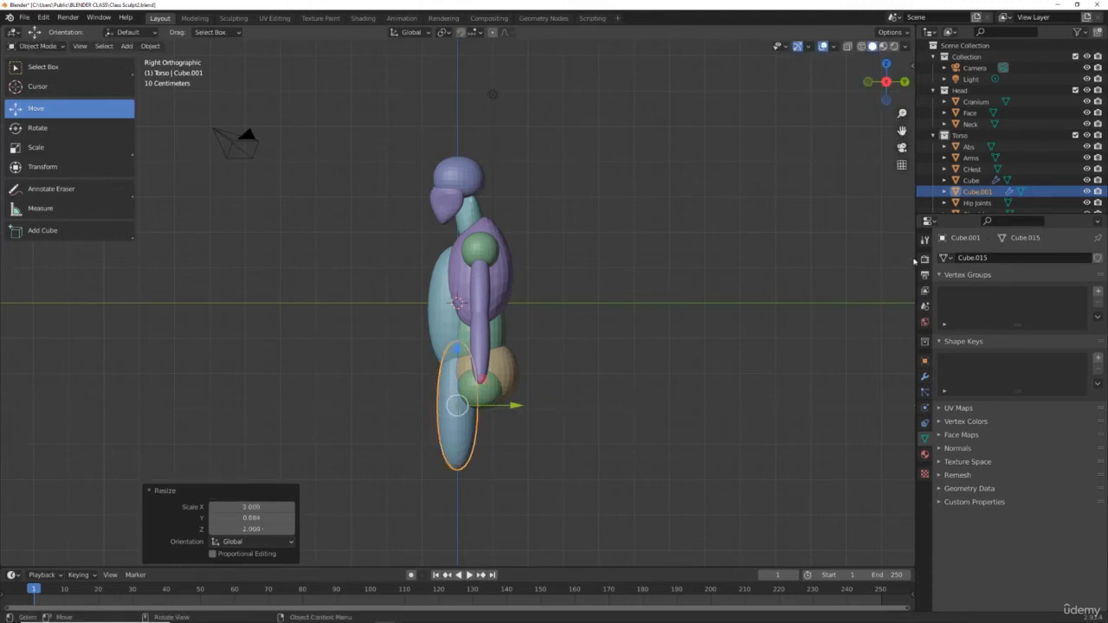
Step: Hide the Head collection and the Abs, Arms, Chest, Shoulders and Trunks objects
{"action": "left_click", "coordinate": [1086, 90]}
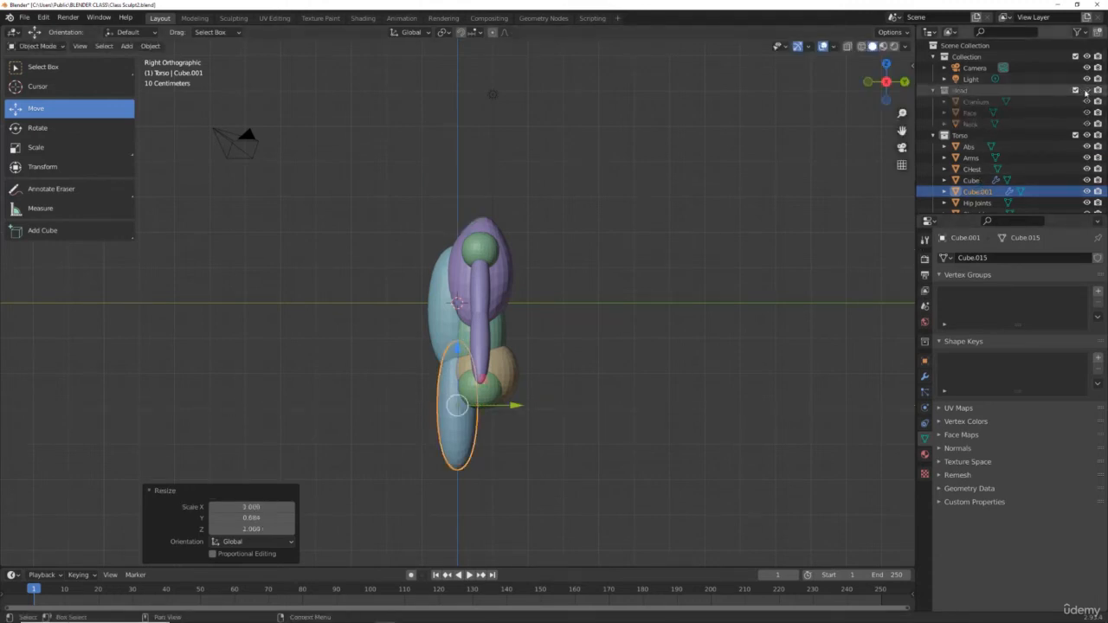
{"action": "left_click", "coordinate": [1086, 135]}
{"action": "left_click", "coordinate": [1086, 135]}
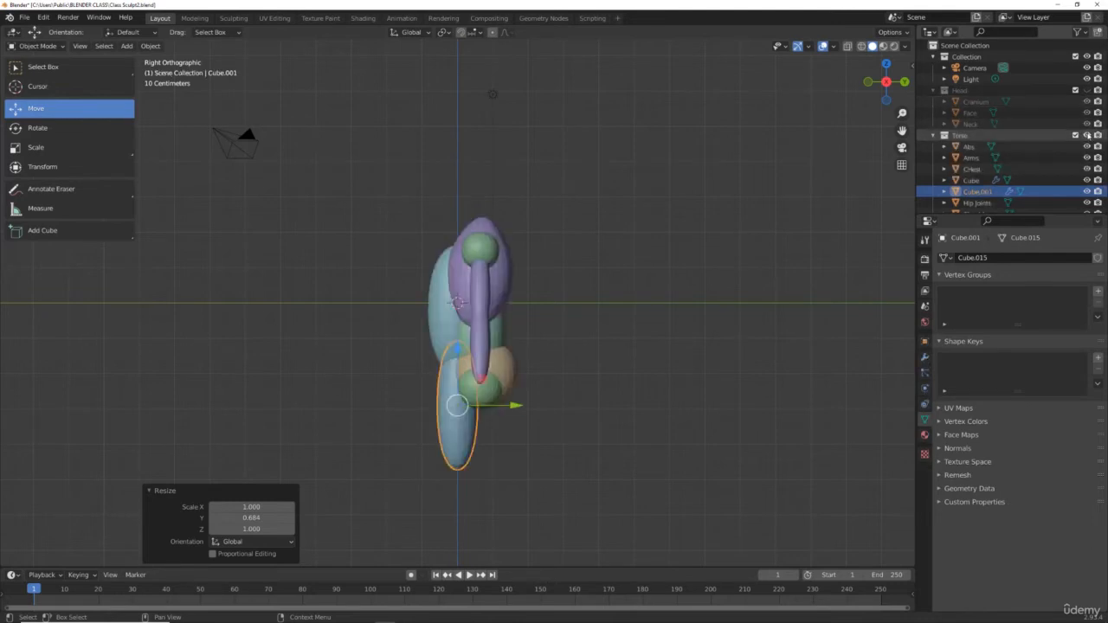
{"action": "left_click", "coordinate": [1086, 147]}
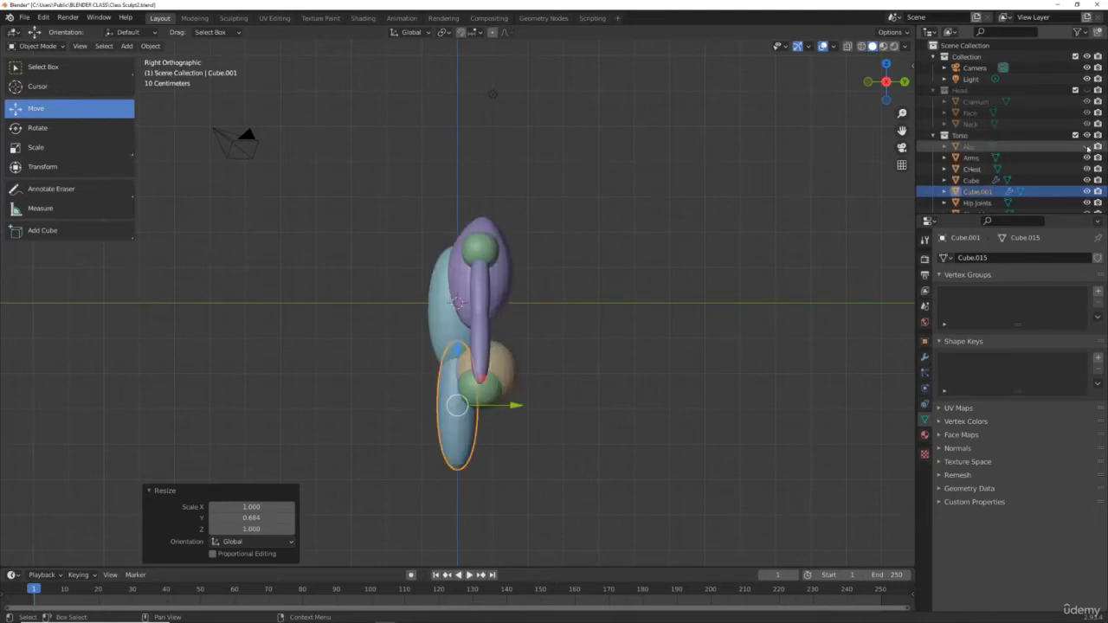
{"action": "left_click", "coordinate": [1086, 157]}
{"action": "left_click", "coordinate": [1086, 169]}
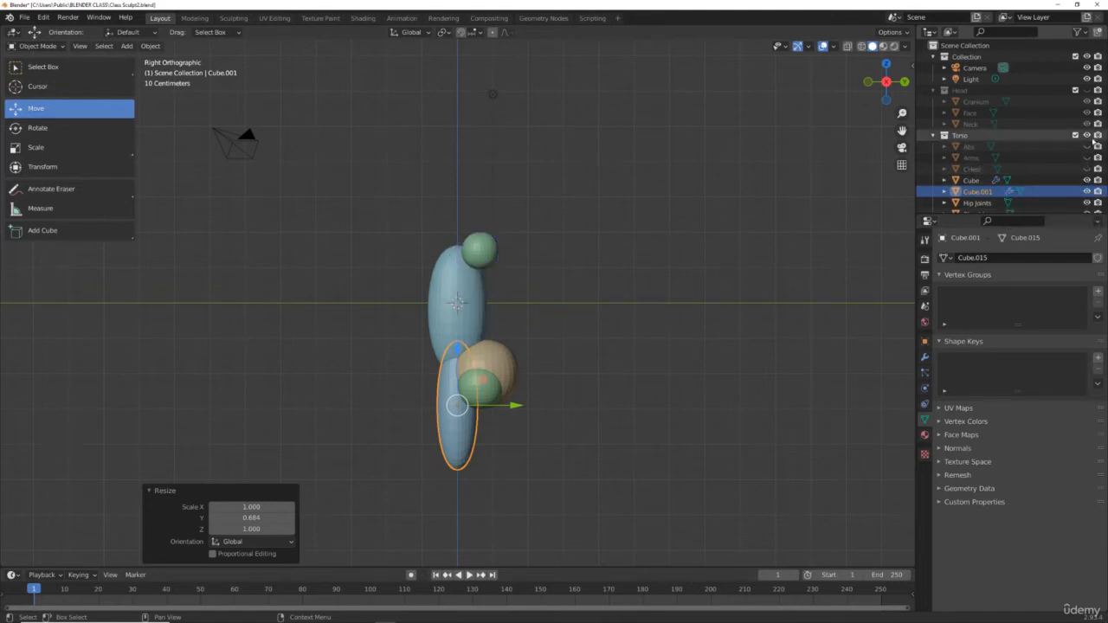
{"action": "scroll", "coordinate": [1082, 139], "scroll_direction": "down", "scroll_amount": 1}
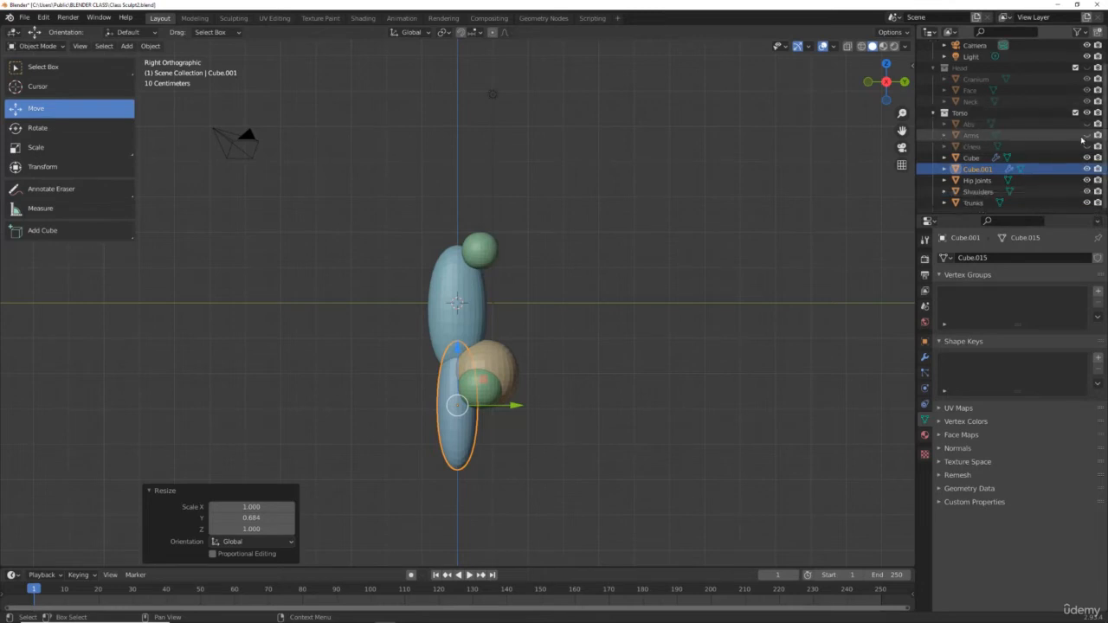
{"action": "left_click", "coordinate": [1086, 191]}
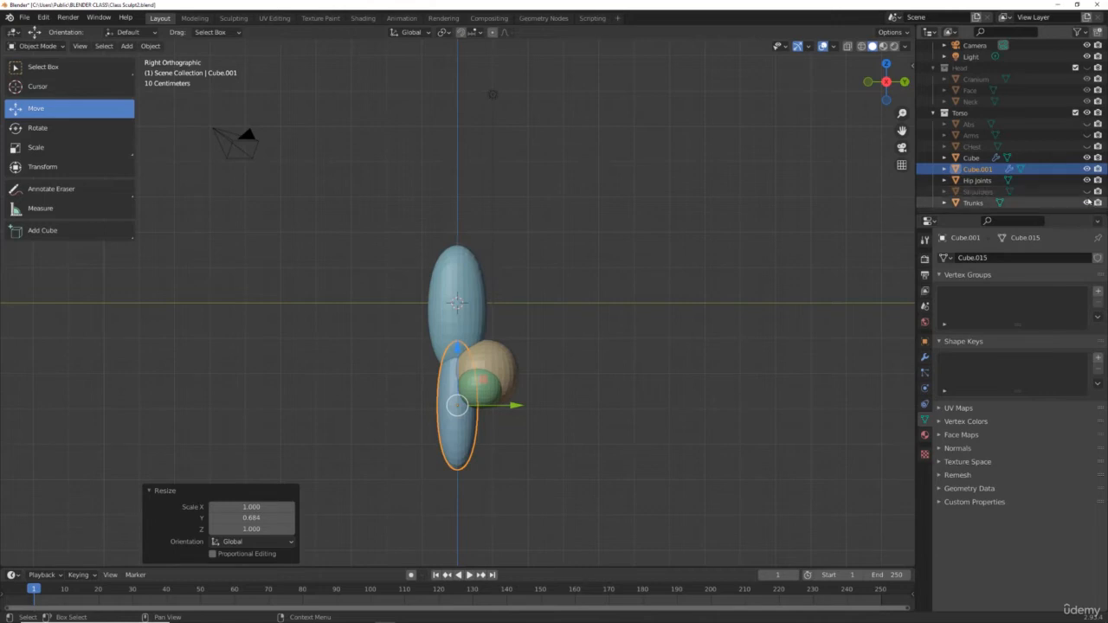
{"action": "left_click", "coordinate": [1087, 203]}
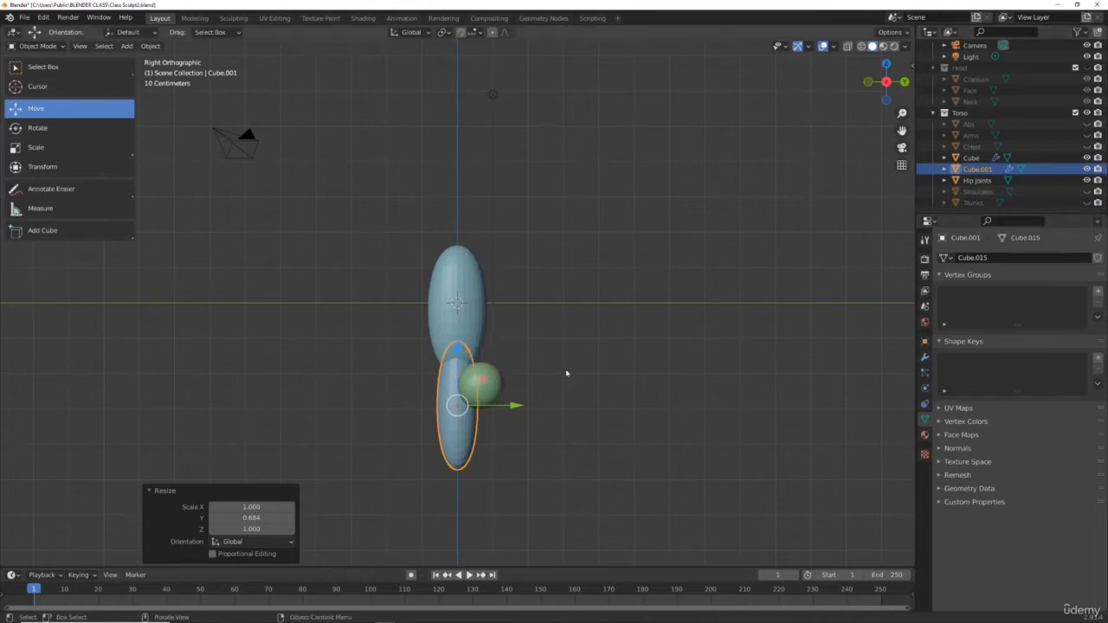
Step: Move the copy about 0.32 m along Y
{"action": "scroll", "coordinate": [1006, 104], "scroll_direction": "up", "scroll_amount": 1}
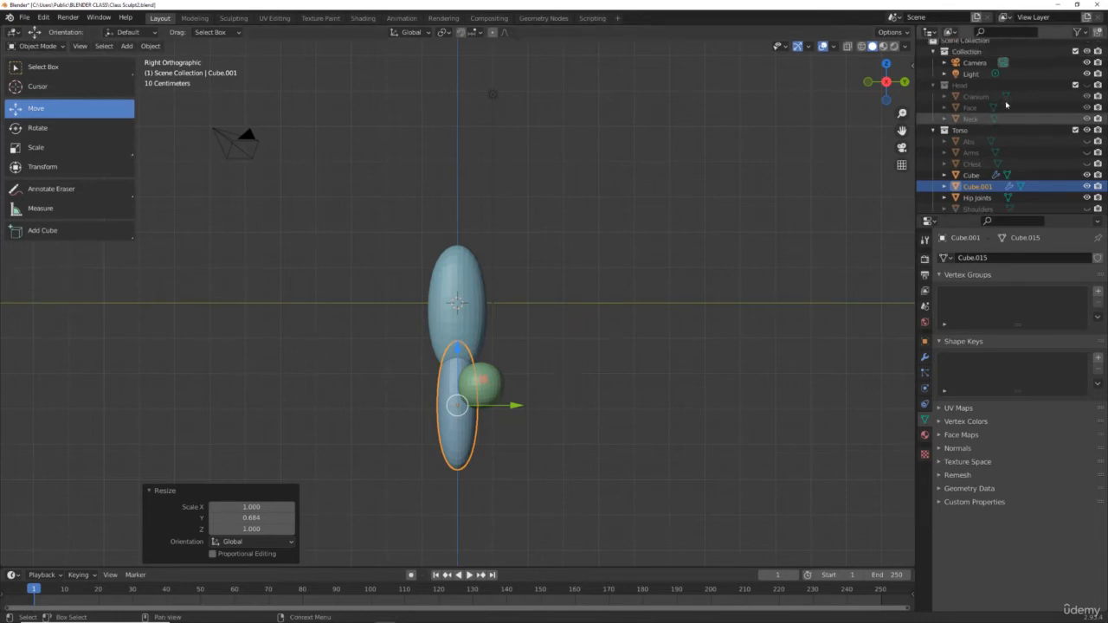
{"action": "scroll", "coordinate": [1005, 104], "scroll_direction": "down", "scroll_amount": 1}
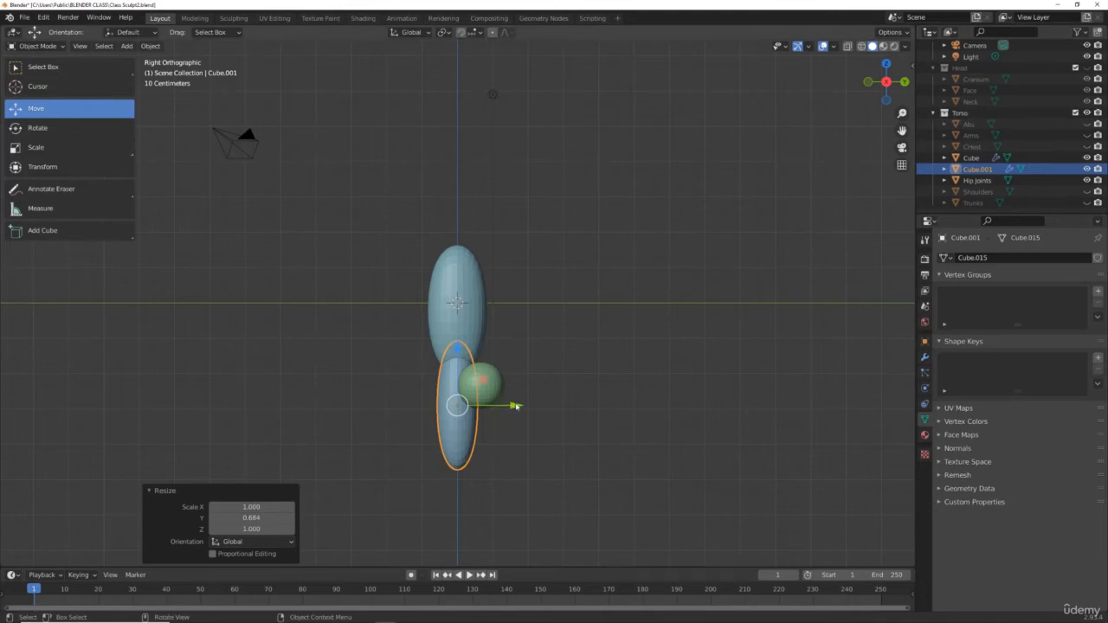
{"action": "left_click_drag", "start_coordinate": [514, 406], "coordinate": [529, 404]}
{"action": "scroll", "coordinate": [531, 304], "scroll_direction": "up", "scroll_amount": 3}
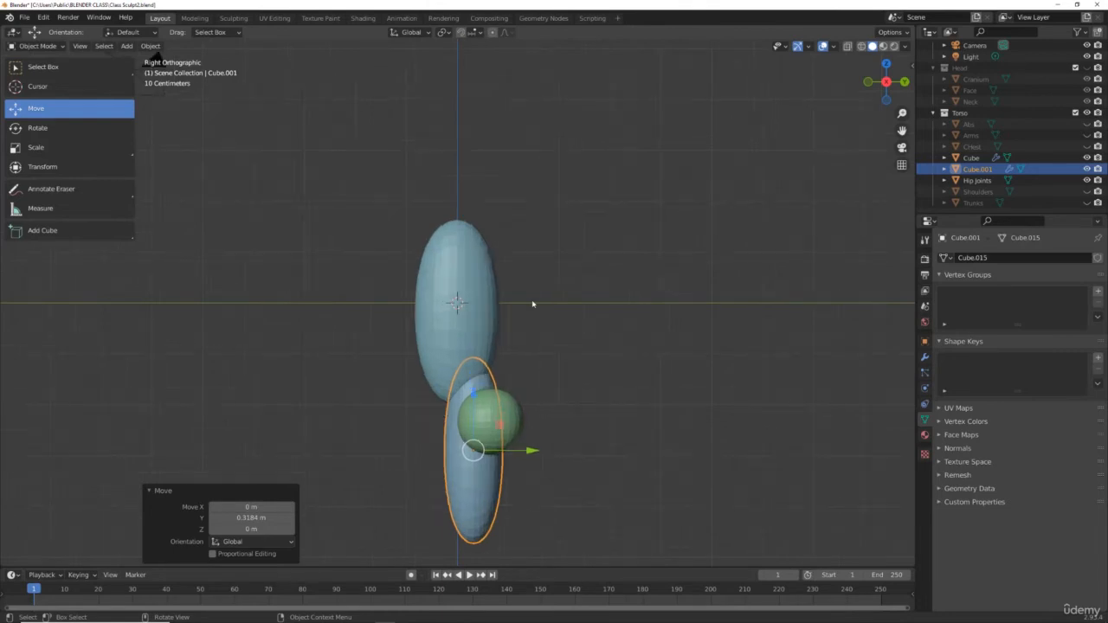
Step: Select the upper cube and scale it uniformly to about 0.95
{"action": "left_click", "coordinate": [474, 305]}
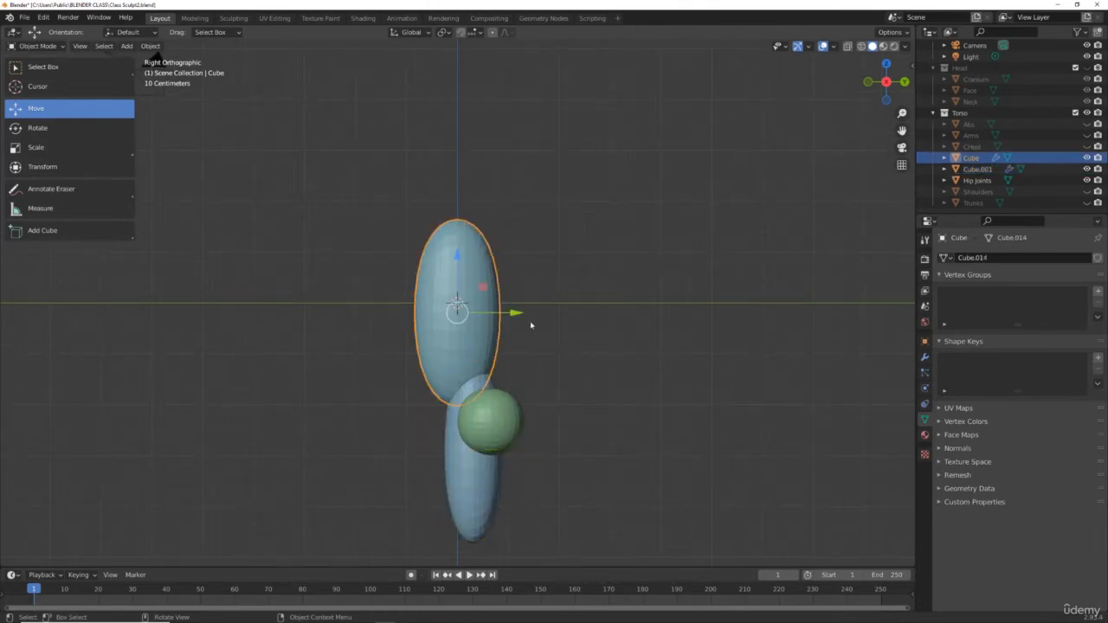
{"action": "key", "text": "s"}
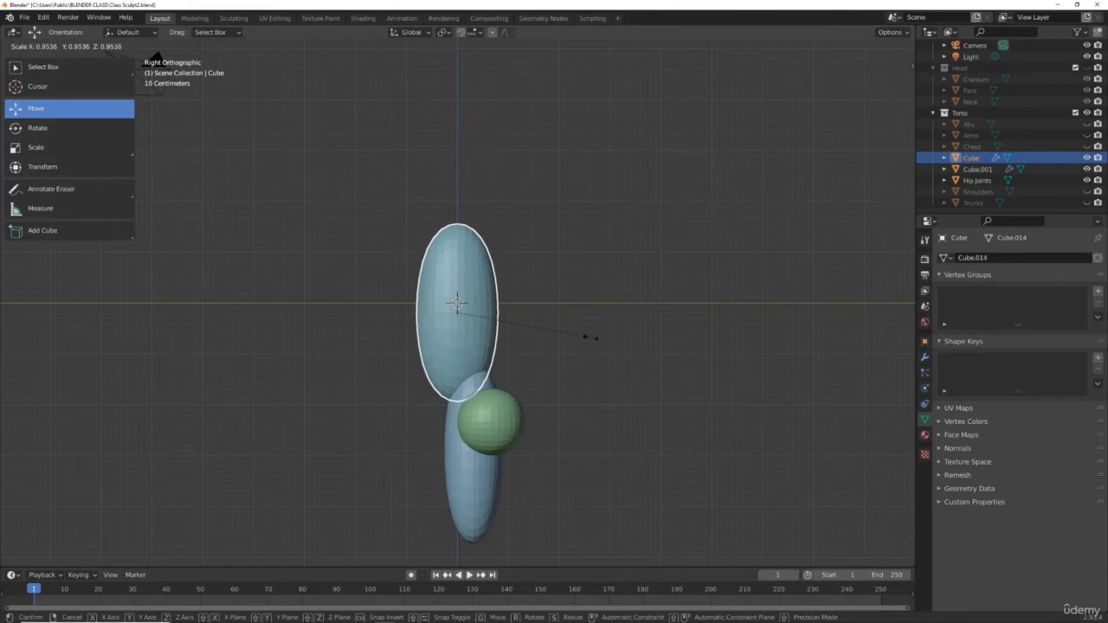
{"action": "left_click", "coordinate": [591, 336]}
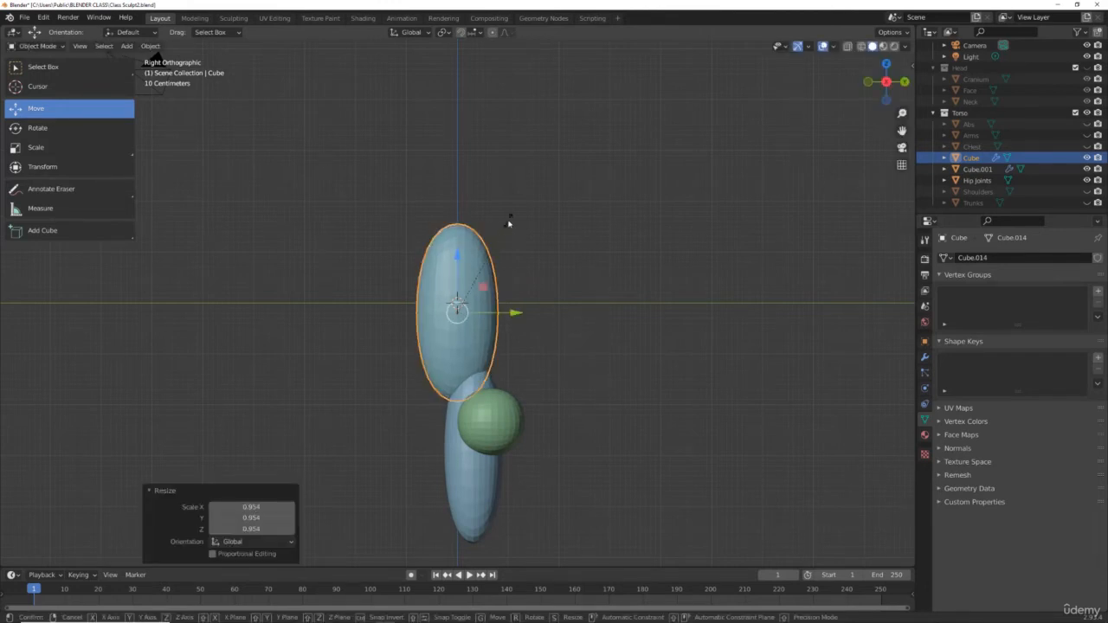
Step: Stretch the upper cube about 1.59 along Z and shrink it uniformly by about 0.72
{"action": "key", "text": "s"}
{"action": "key", "text": "z"}
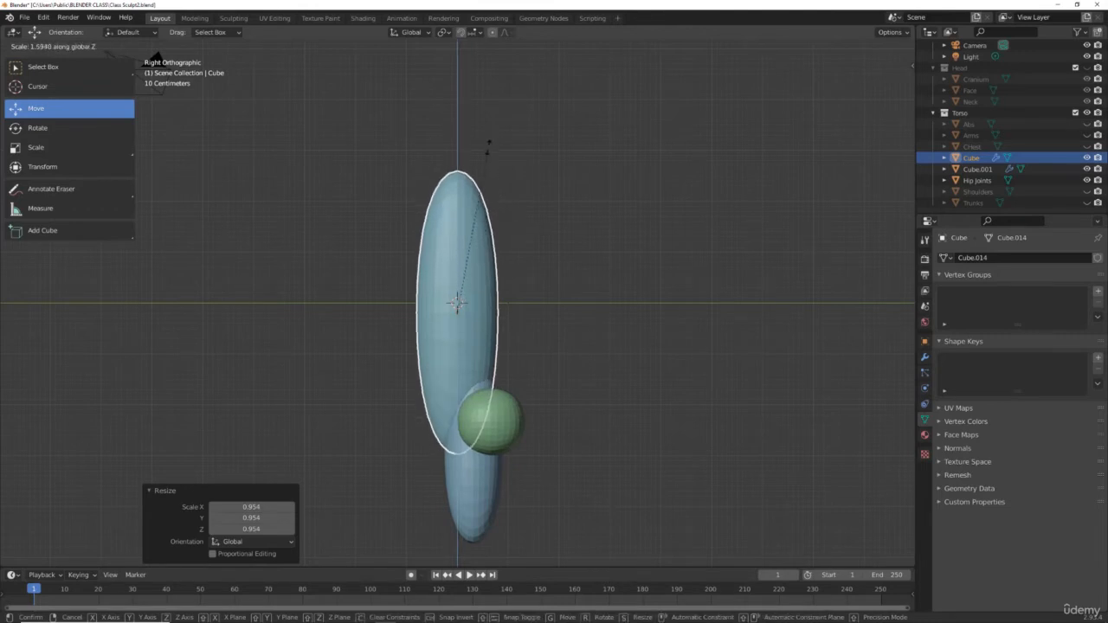
{"action": "left_click", "coordinate": [484, 149]}
{"action": "key", "text": "s"}
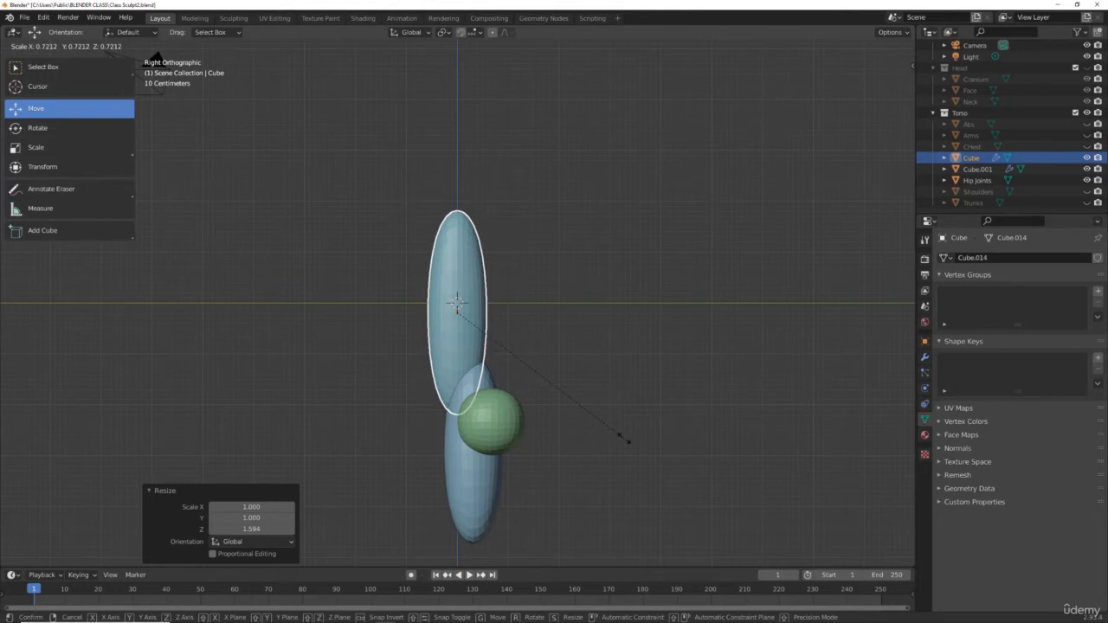
{"action": "left_click", "coordinate": [623, 437]}
Step: Select the lower copy and stretch it along Z to about 1.234
{"action": "left_click", "coordinate": [481, 504]}
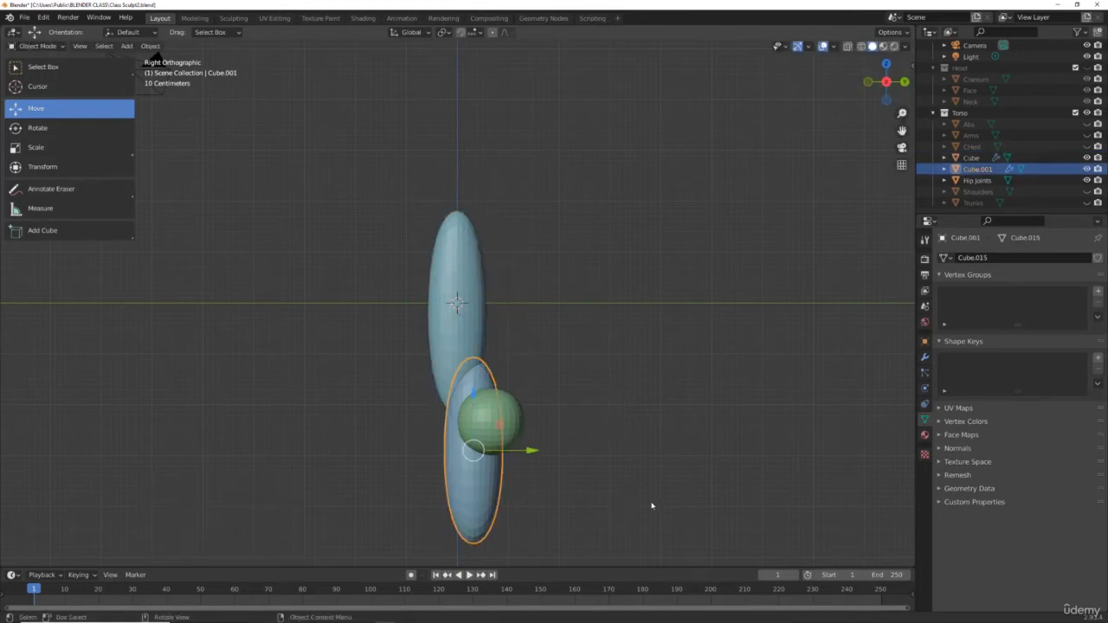
{"action": "key", "text": "s"}
{"action": "key", "text": "z"}
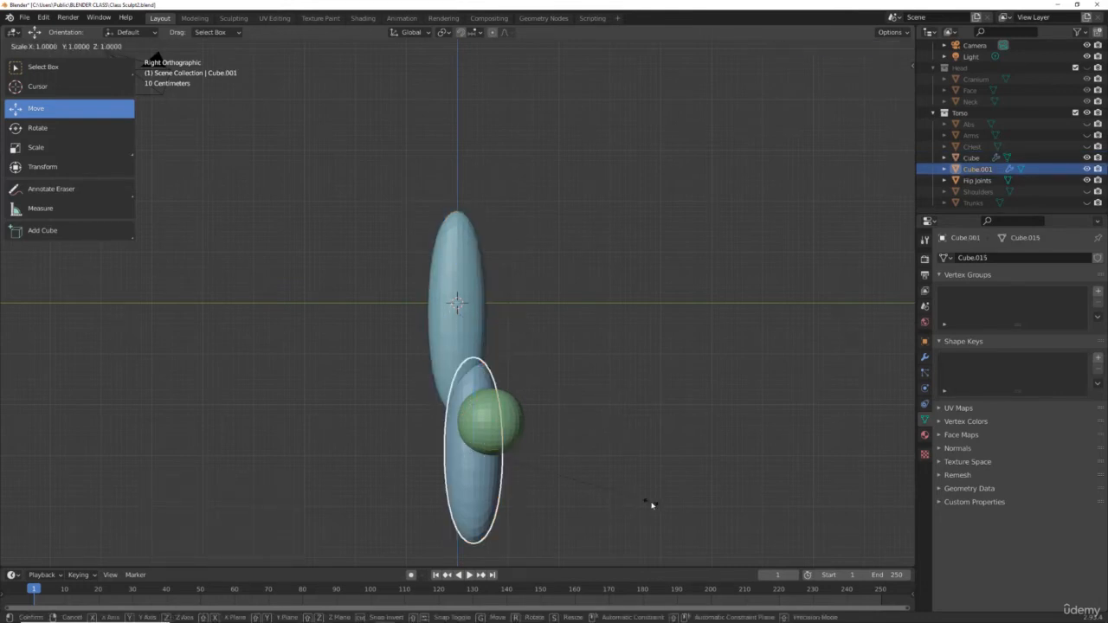
{"action": "left_click", "coordinate": [693, 507]}
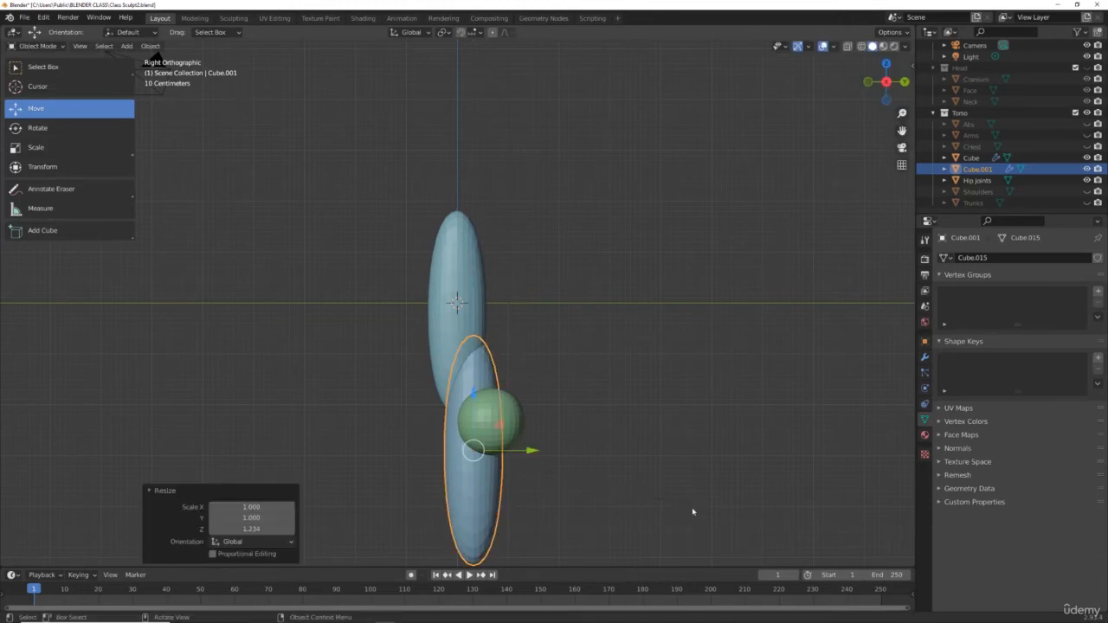
Step: Scale the lower copy uniformly to about 0.748
{"action": "key", "text": "s"}
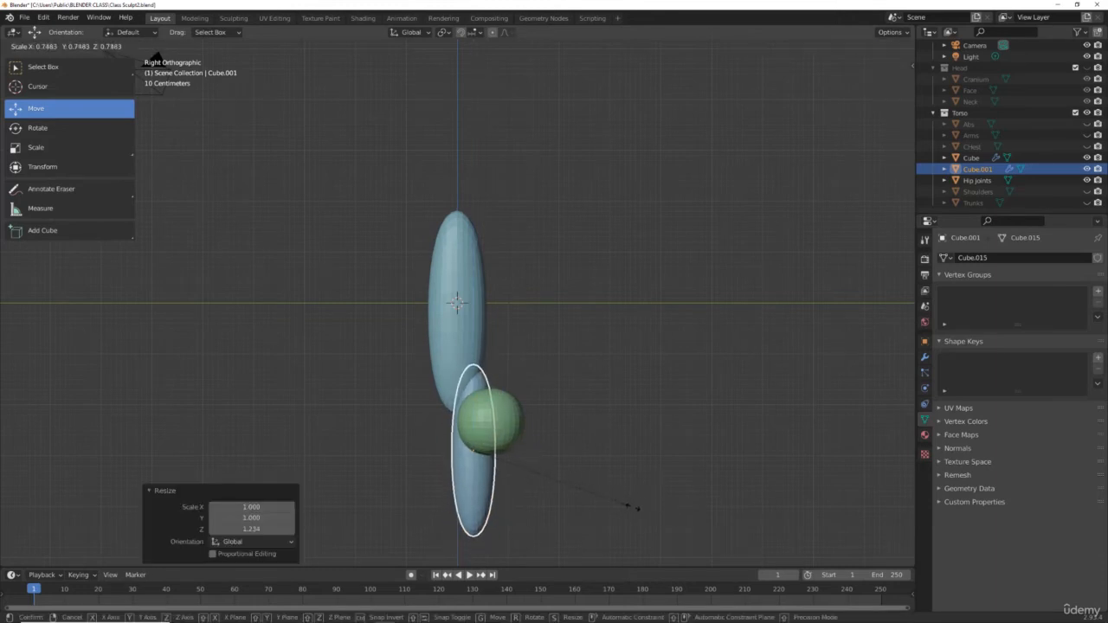
{"action": "left_click", "coordinate": [632, 509]}
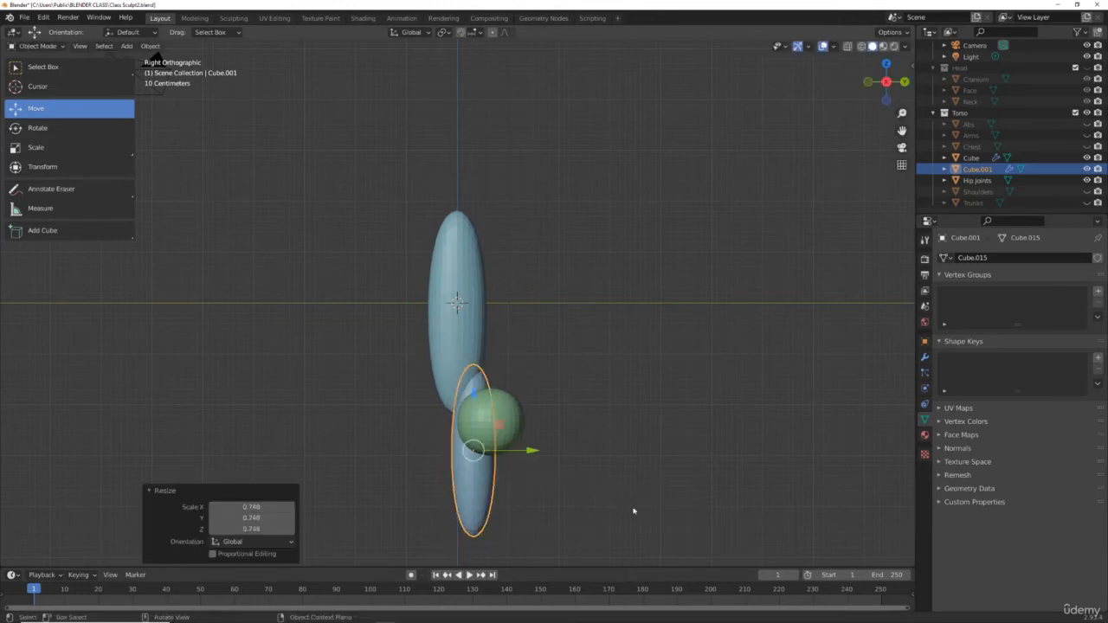
{"action": "scroll", "coordinate": [570, 504], "scroll_direction": "down", "scroll_amount": 1}
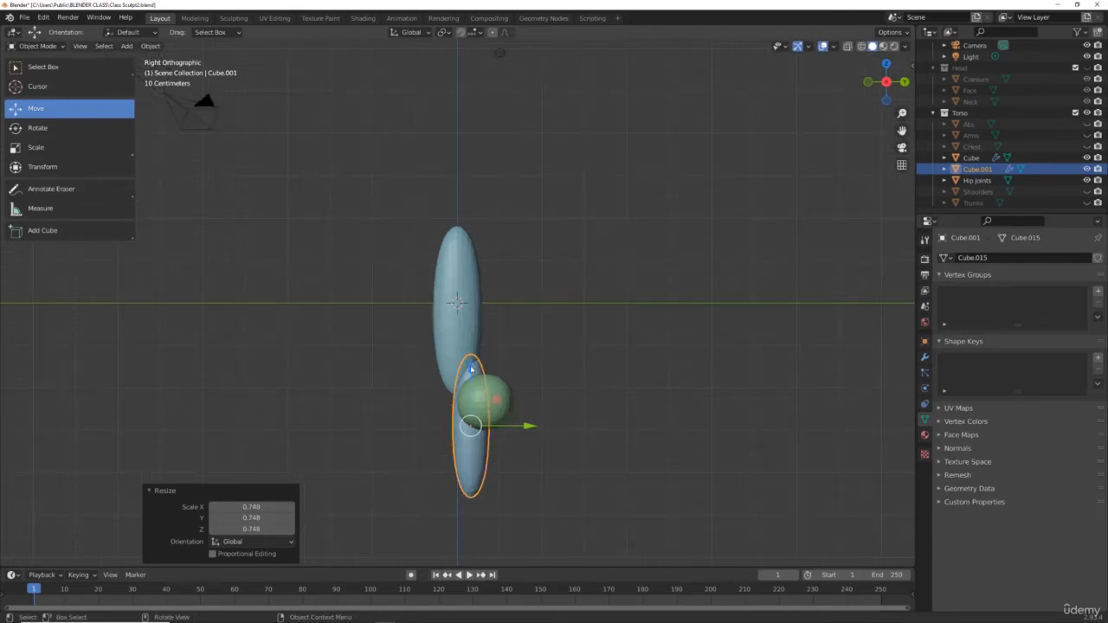
Step: Move the lower copy up about 0.214 m along Z and about 0.020 m along Y beneath the upper cube
{"action": "left_click_drag", "start_coordinate": [474, 369], "coordinate": [472, 377]}
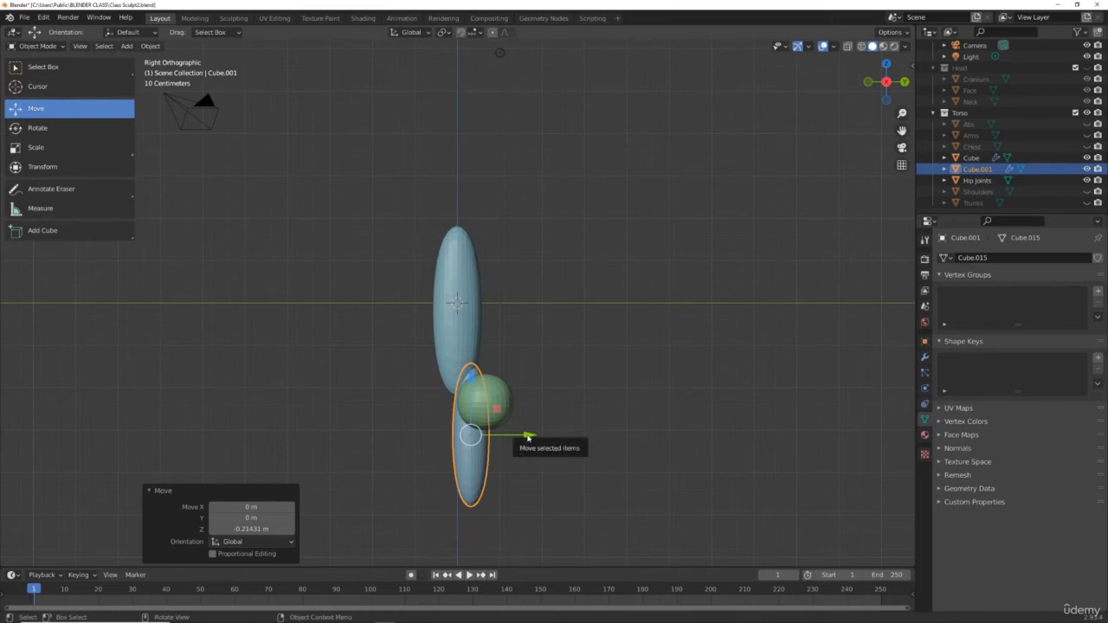
{"action": "left_click_drag", "start_coordinate": [527, 438], "coordinate": [524, 436]}
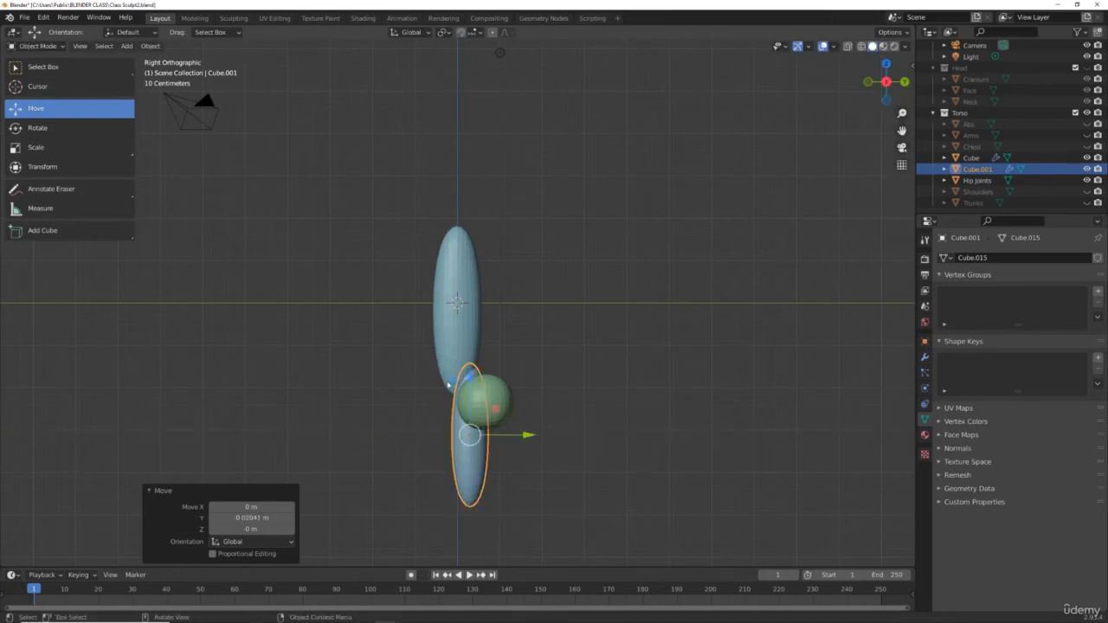
{"action": "key", "text": "KP_1"}
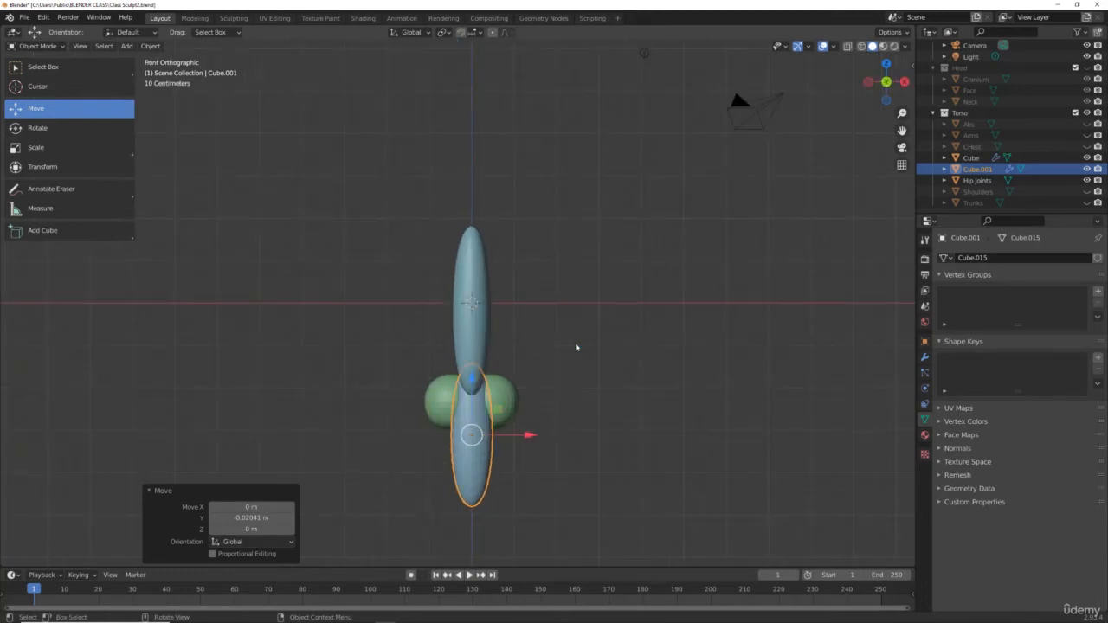
Step: Select the upper cube and widen it along X by a factor of about 1.282
{"action": "left_click", "coordinate": [484, 278]}
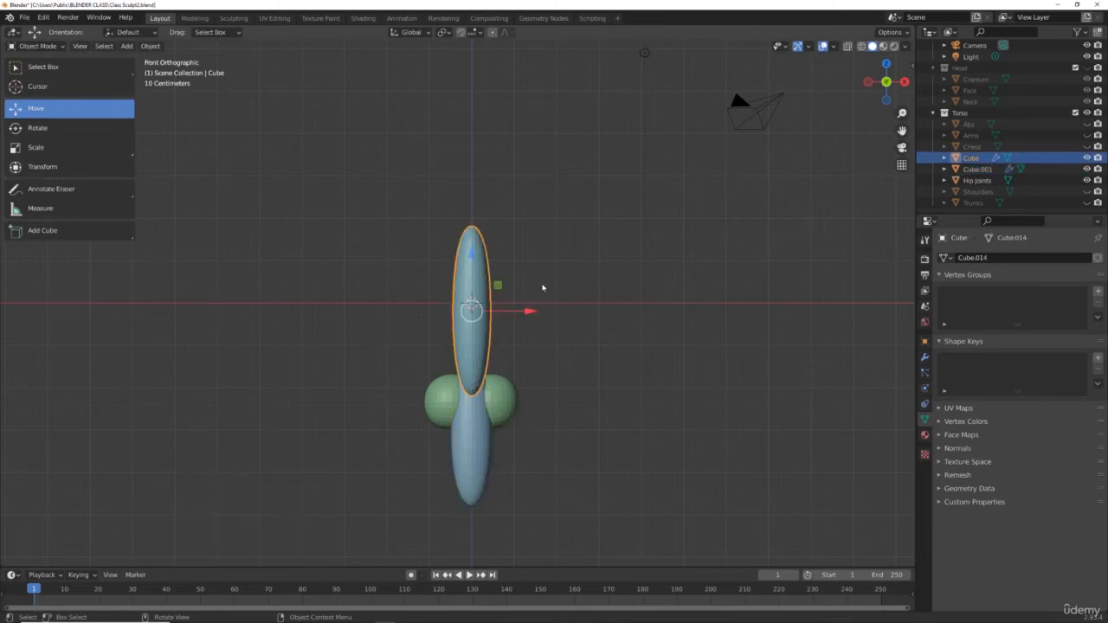
{"action": "key", "text": "s"}
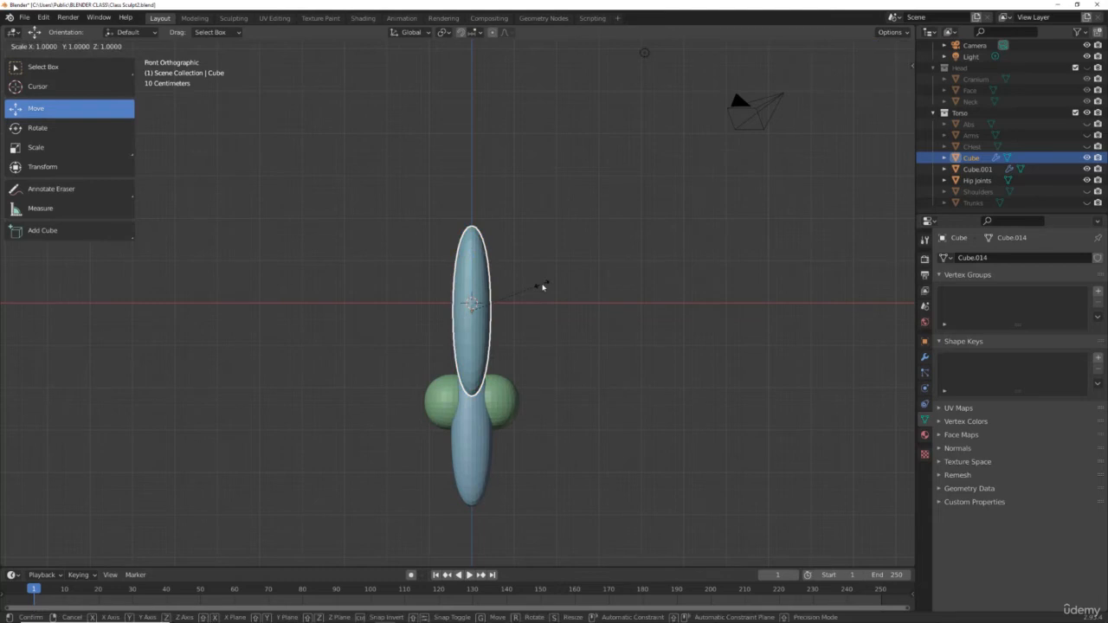
{"action": "key", "text": "x"}
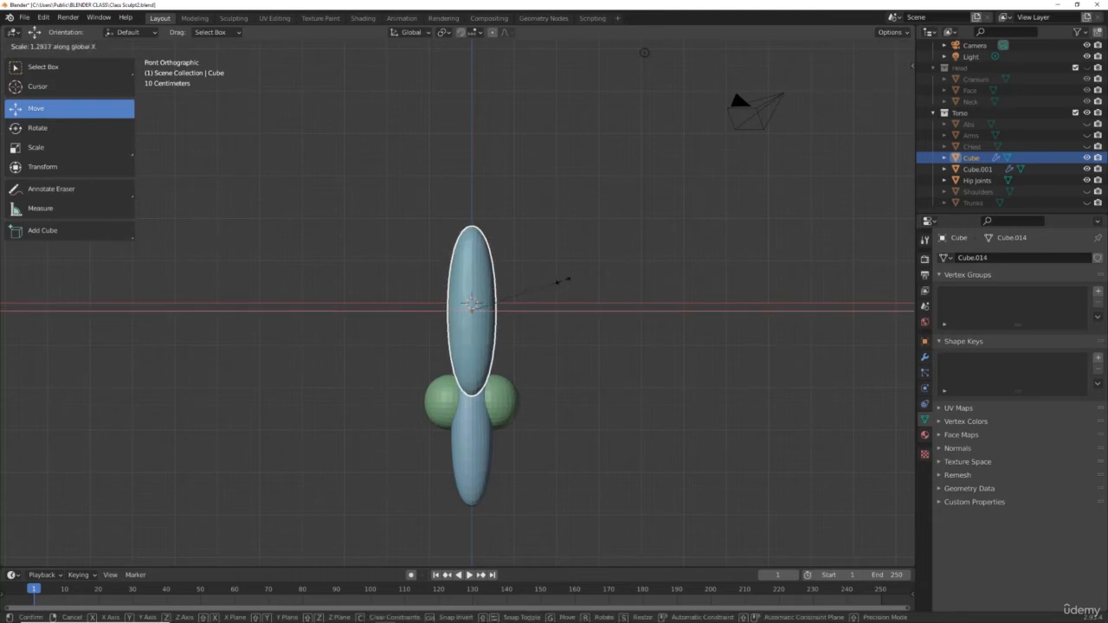
{"action": "left_click", "coordinate": [564, 283]}
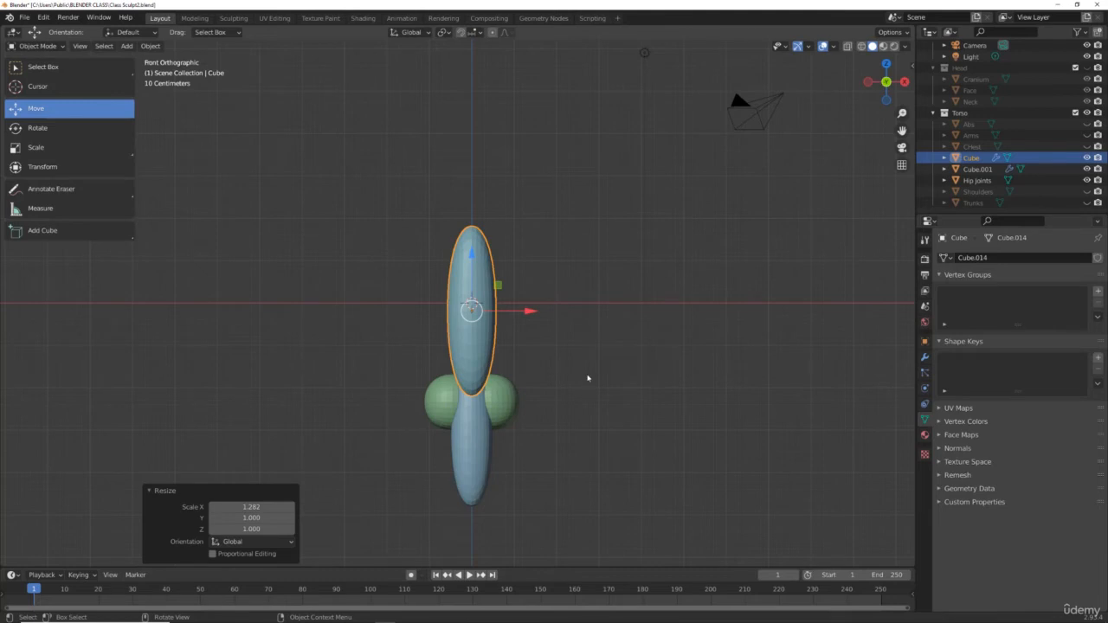
{"action": "key", "text": "KP_3"}
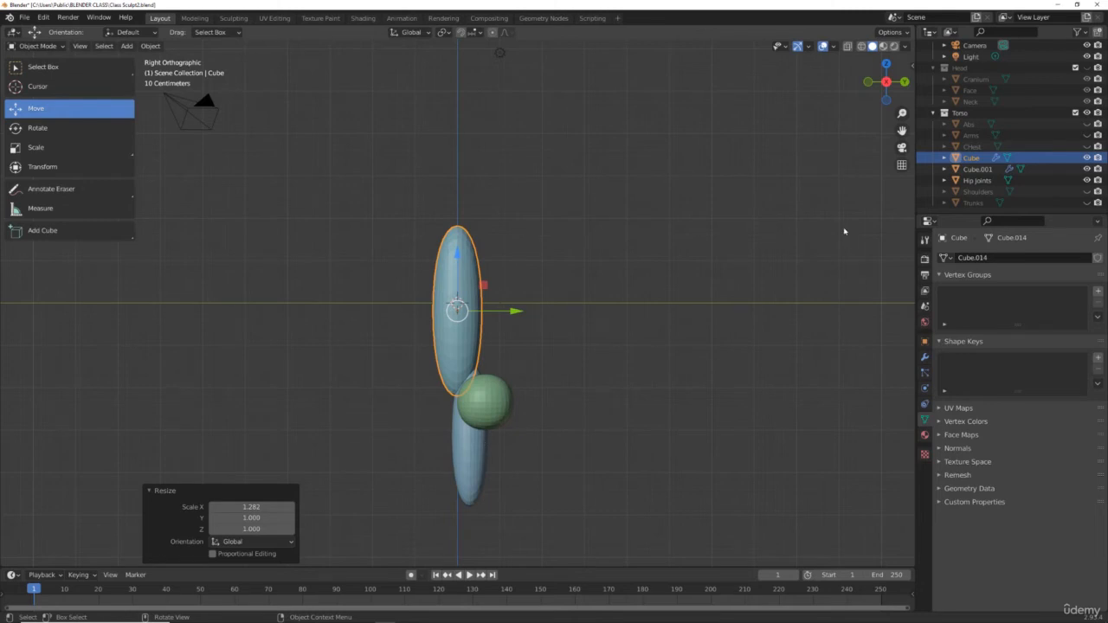
{"action": "key", "text": "KP_1"}
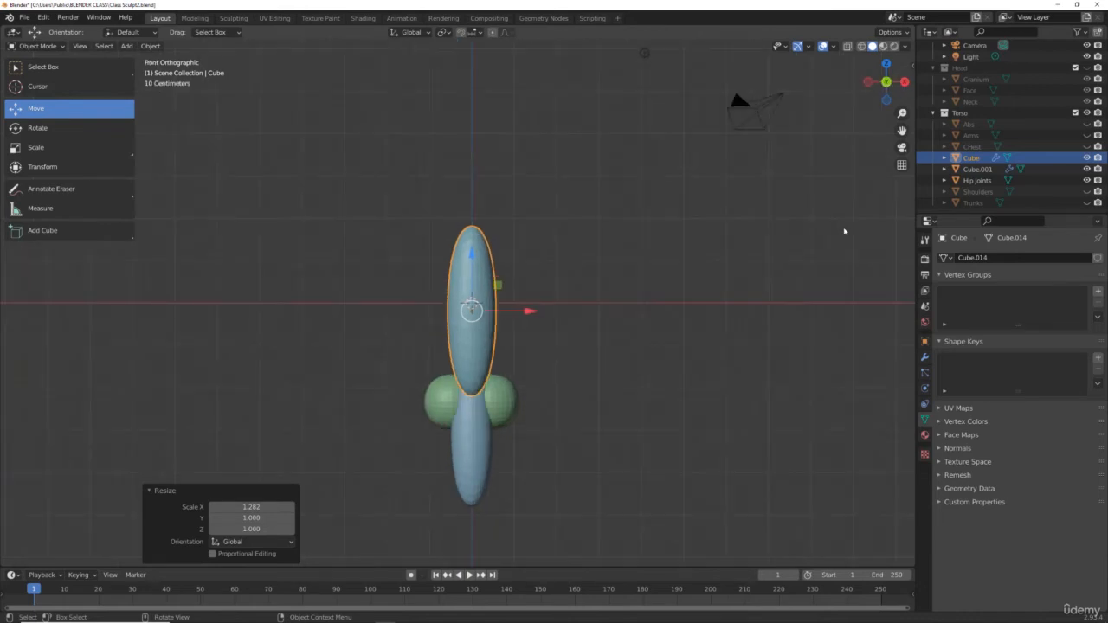
Step: Join the two leg cubes into a single object and rename it Legs
{"action": "left_click", "coordinate": [473, 459], "text": "shift"}
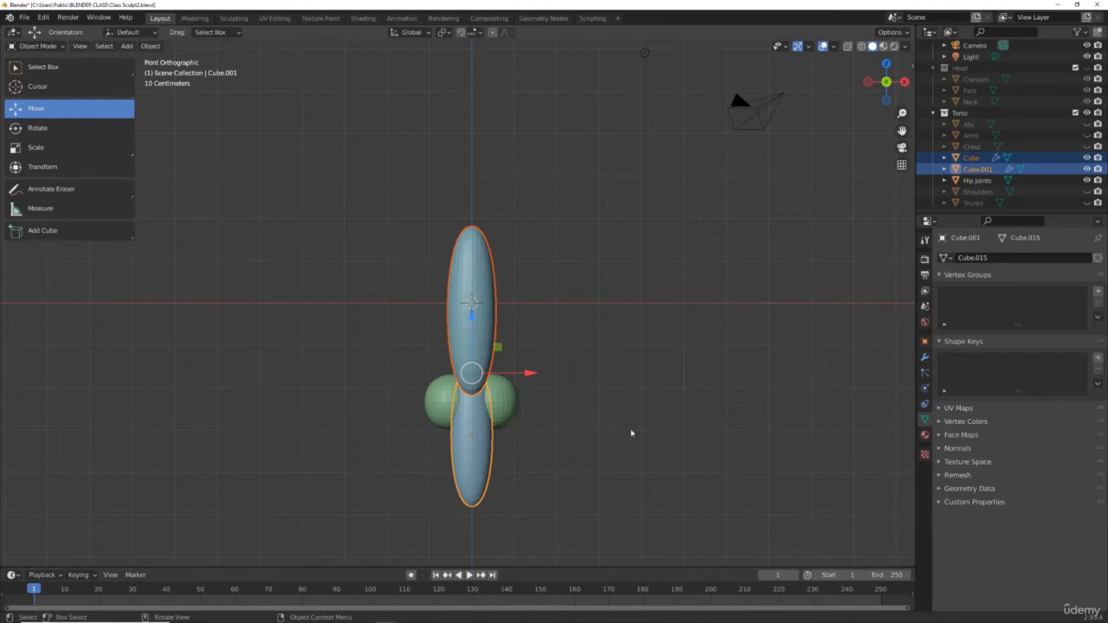
{"action": "key", "text": "ctrl+j"}
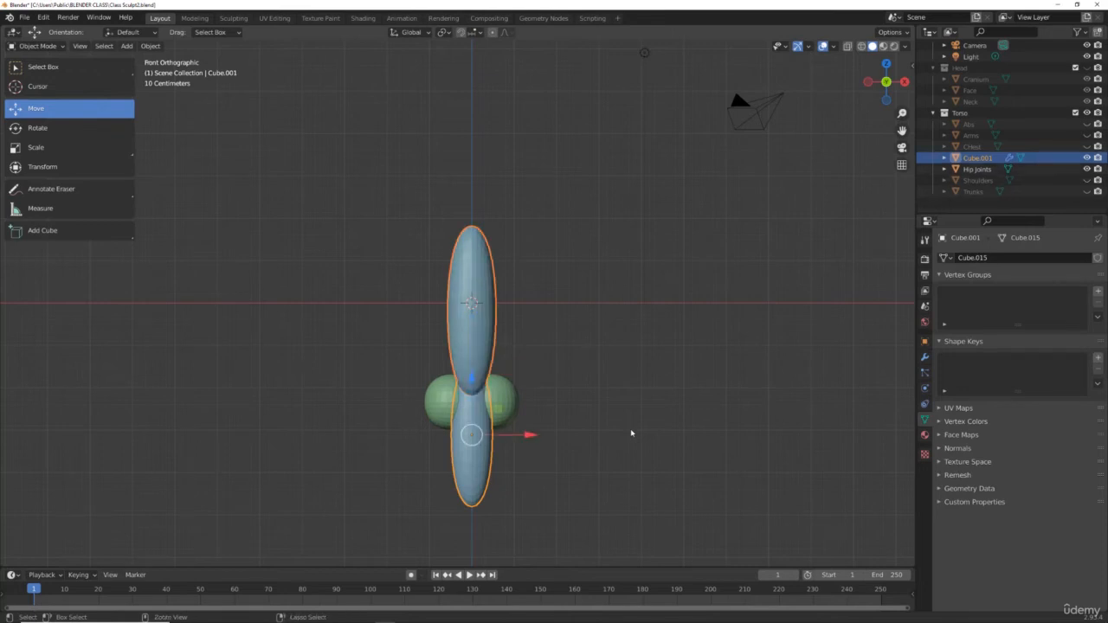
{"action": "scroll", "coordinate": [976, 160], "scroll_direction": "up", "scroll_amount": 1}
{"action": "double_click", "coordinate": [976, 169]}
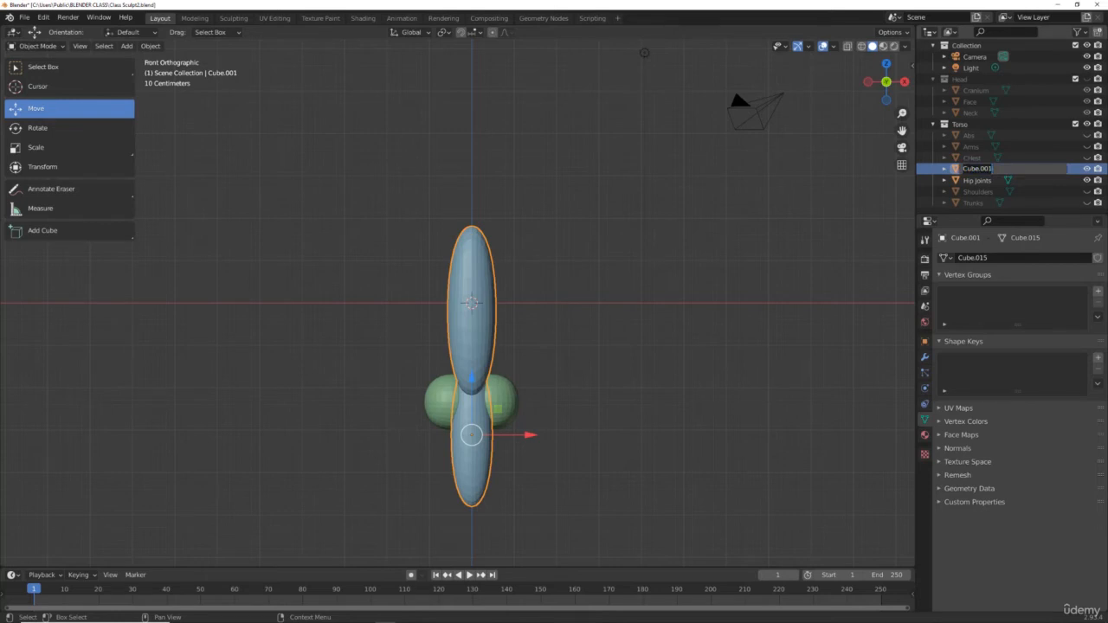
{"action": "type", "text": "Legs"}
{"action": "key", "text": "Return"}
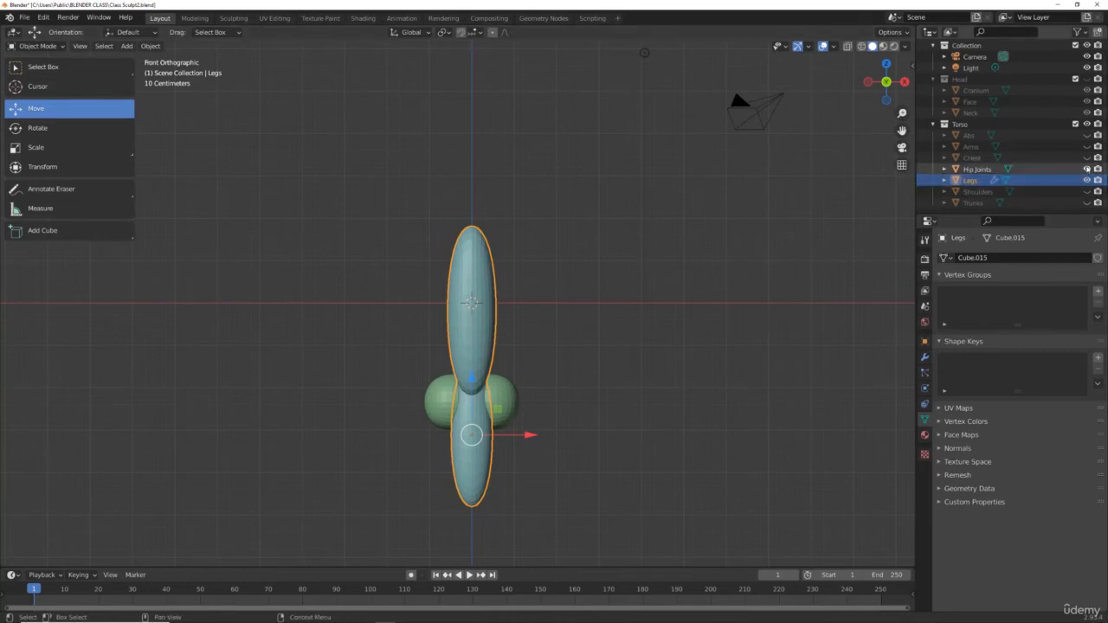
Step: Unhide the Chest, Arms, Abs, Head collection, Shoulders and remaining torso parts to see the whole figure
{"action": "left_click", "coordinate": [1086, 158]}
{"action": "left_click", "coordinate": [1087, 146]}
{"action": "left_click", "coordinate": [1087, 135]}
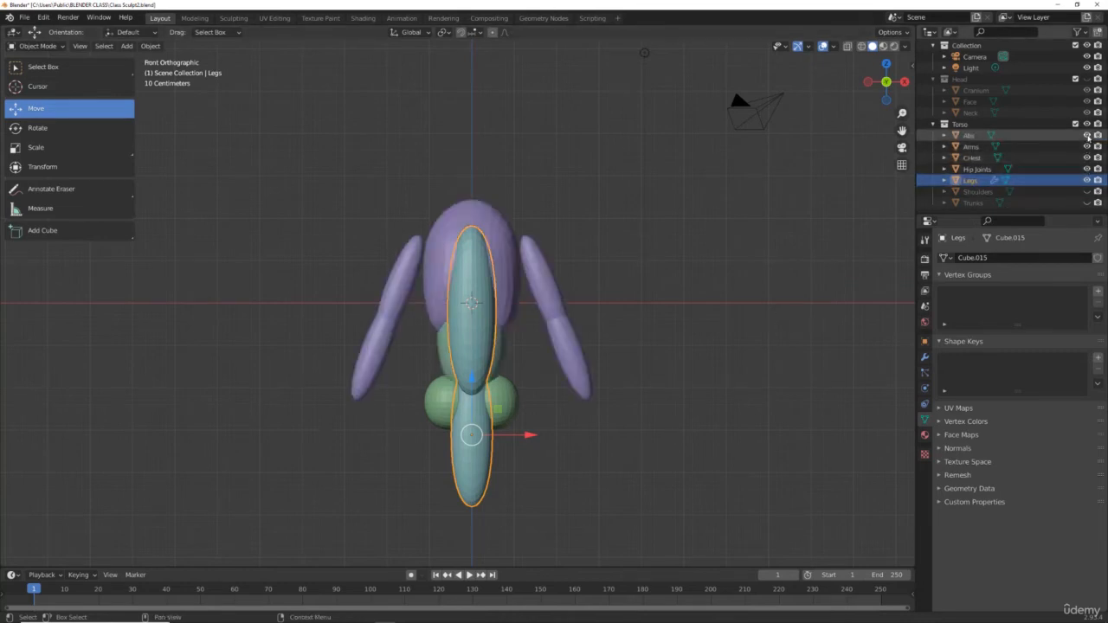
{"action": "left_click", "coordinate": [1086, 79]}
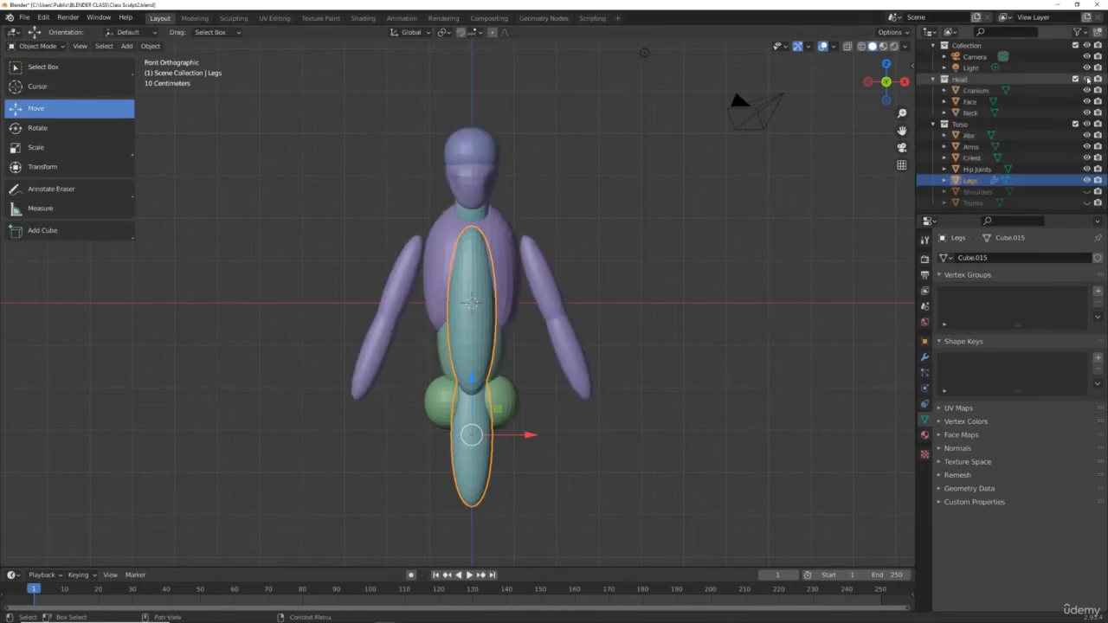
{"action": "left_click", "coordinate": [1087, 191]}
{"action": "left_click", "coordinate": [1087, 203]}
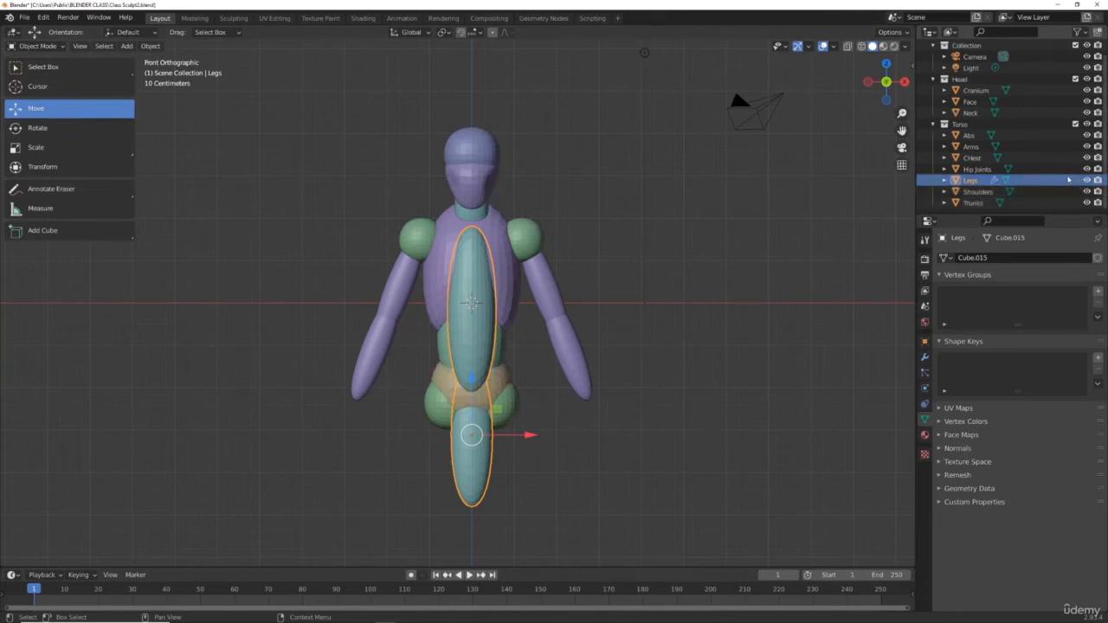
Step: Move the Legs down about 1.13 m and undo the move
{"action": "scroll", "coordinate": [655, 277], "scroll_direction": "down", "scroll_amount": 3}
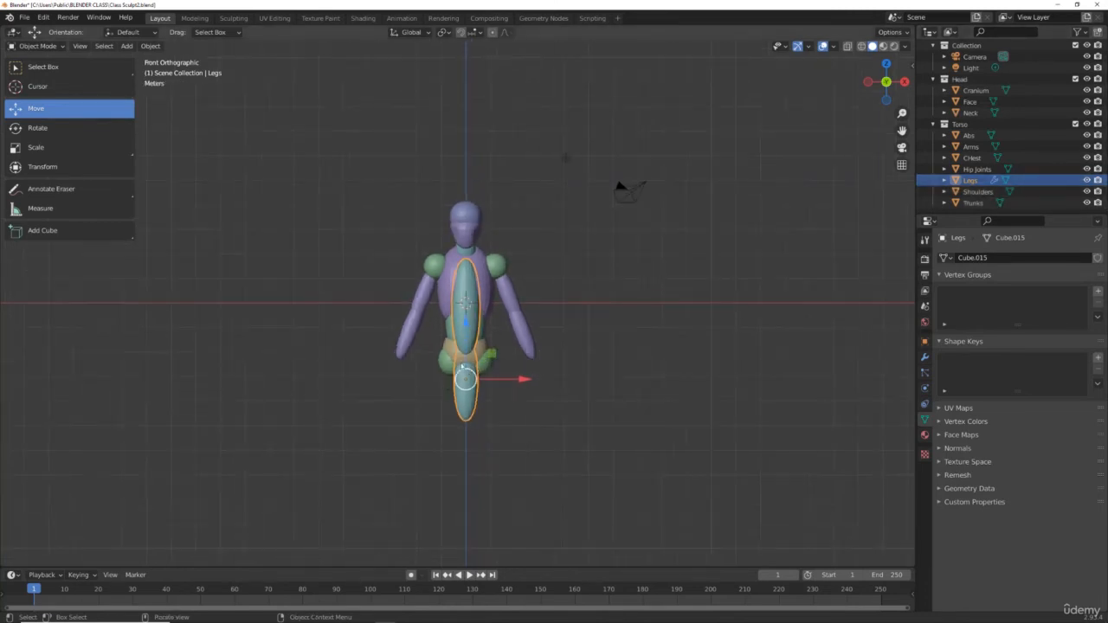
{"action": "left_click_drag", "start_coordinate": [465, 378], "coordinate": [465, 406]}
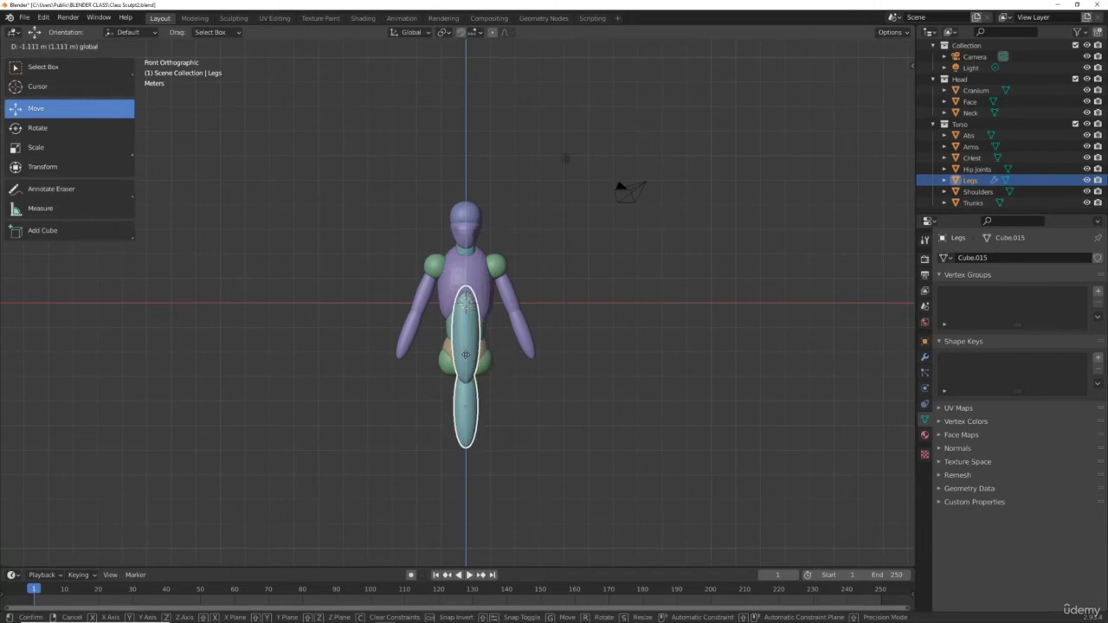
{"action": "left_click_drag", "start_coordinate": [465, 355], "coordinate": [465, 353]}
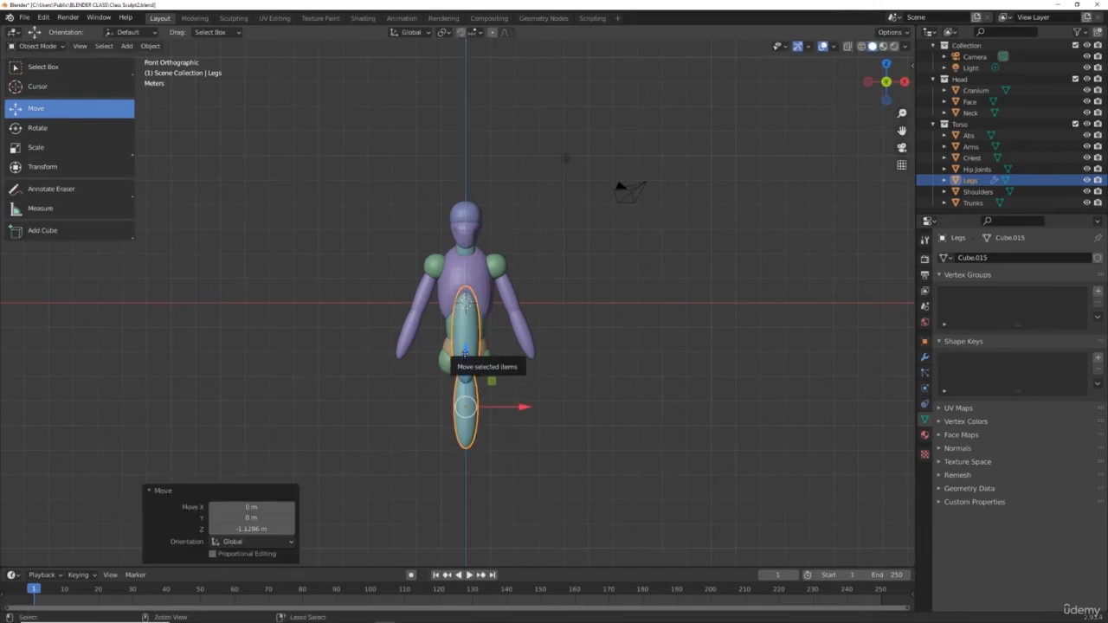
{"action": "key", "text": "ctrl+z"}
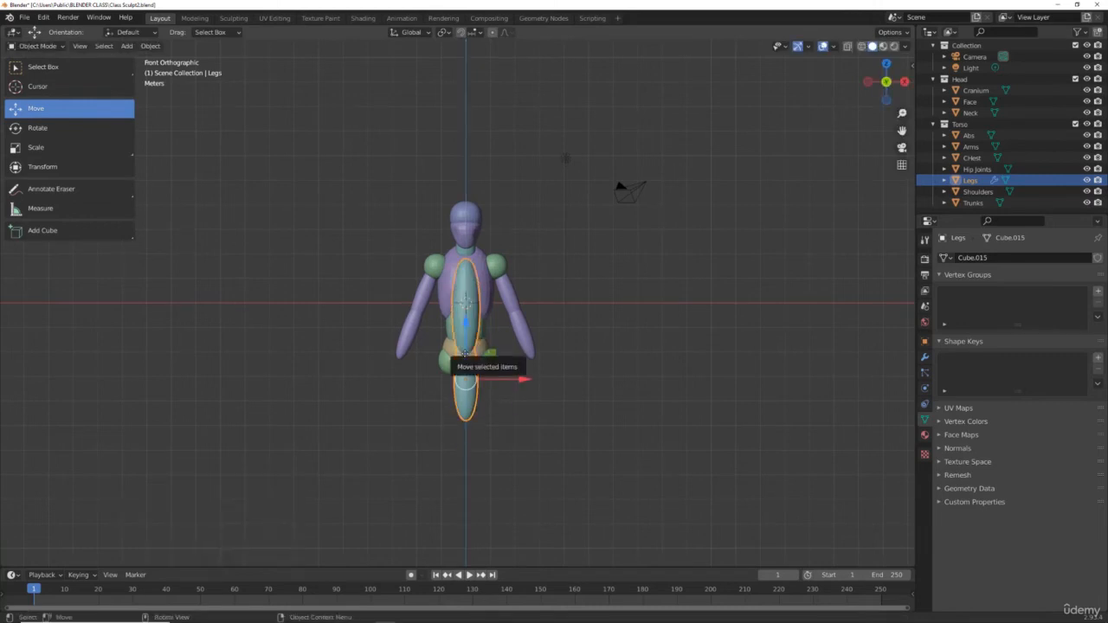
Step: Apply the Subdivision modifier on the Legs object
{"action": "left_click", "coordinate": [923, 358]}
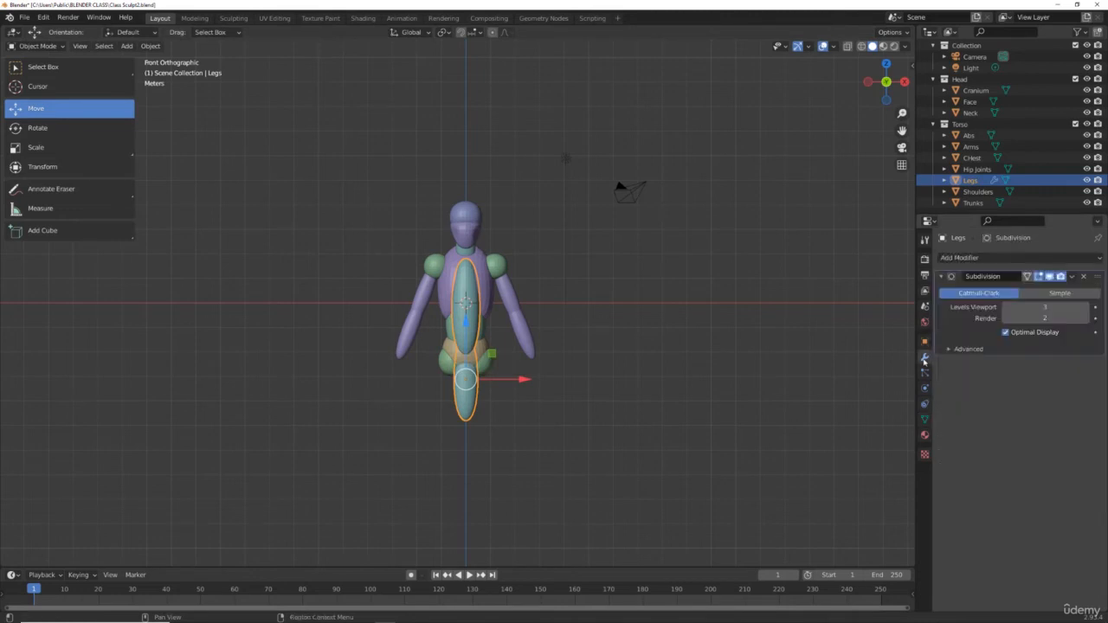
{"action": "left_click", "coordinate": [1071, 276]}
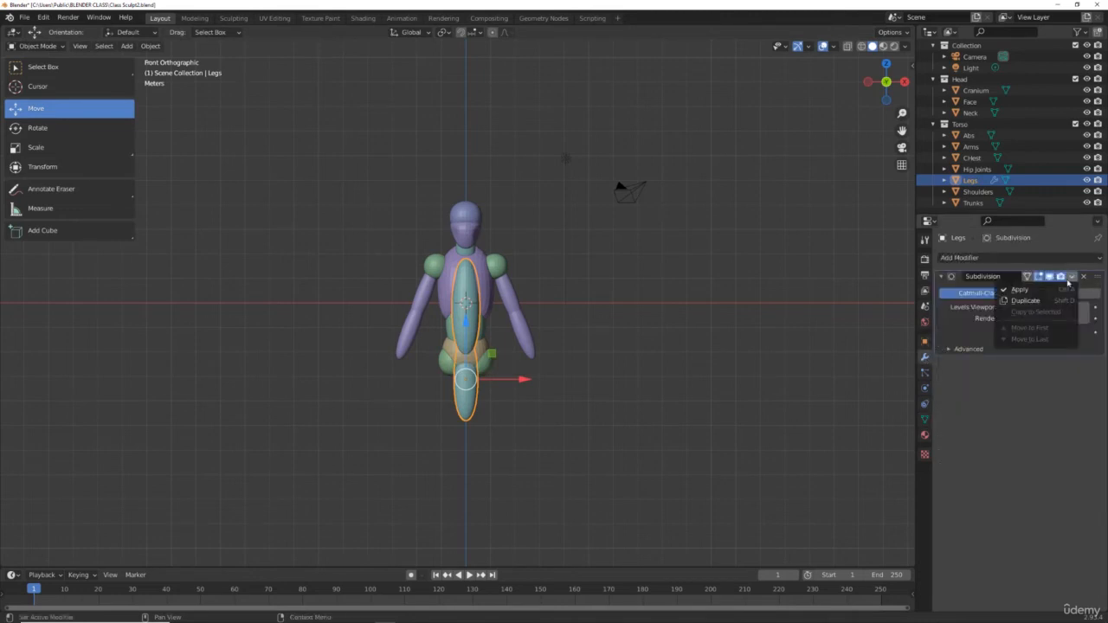
{"action": "left_click", "coordinate": [1047, 289]}
Step: Enter Edit Mode on the Legs and add a Mirror modifier
{"action": "left_click", "coordinate": [938, 257]}
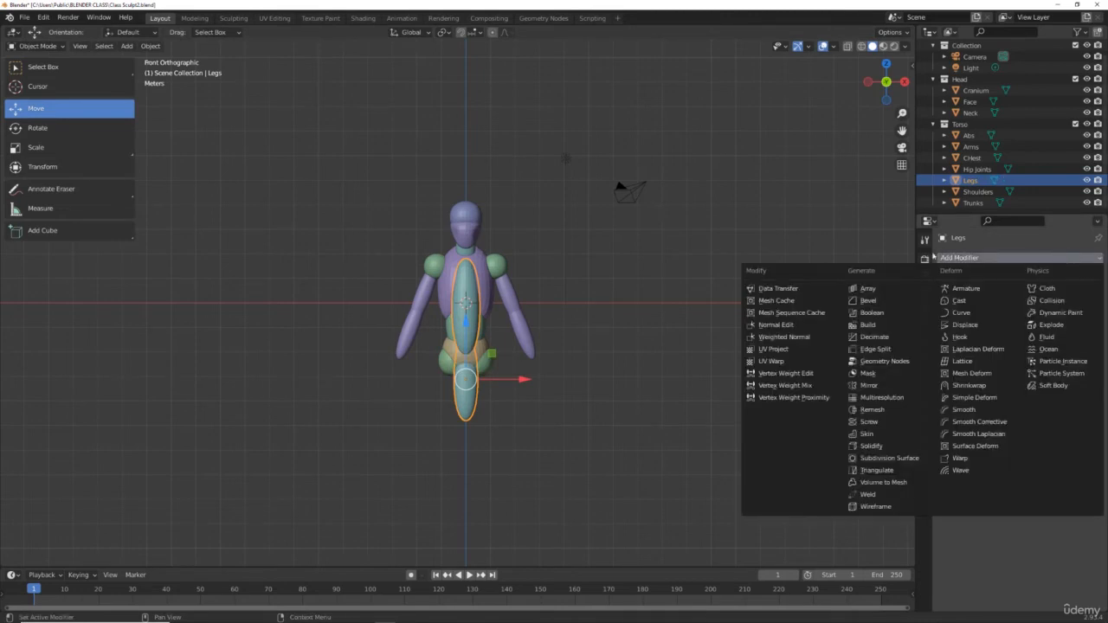
{"action": "left_click", "coordinate": [35, 46]}
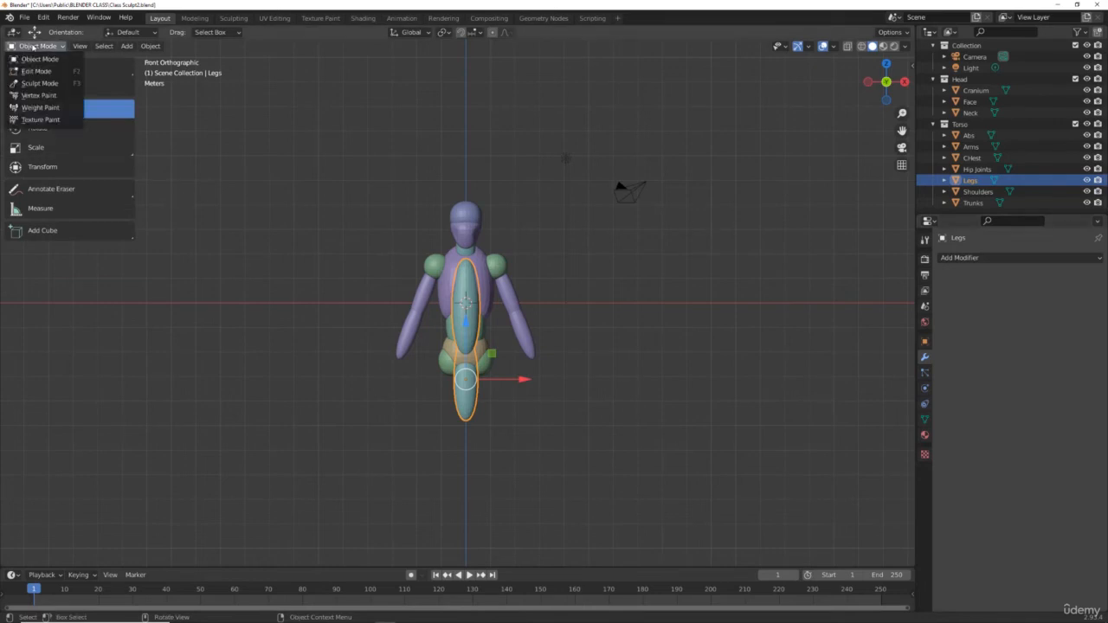
{"action": "left_click", "coordinate": [38, 64]}
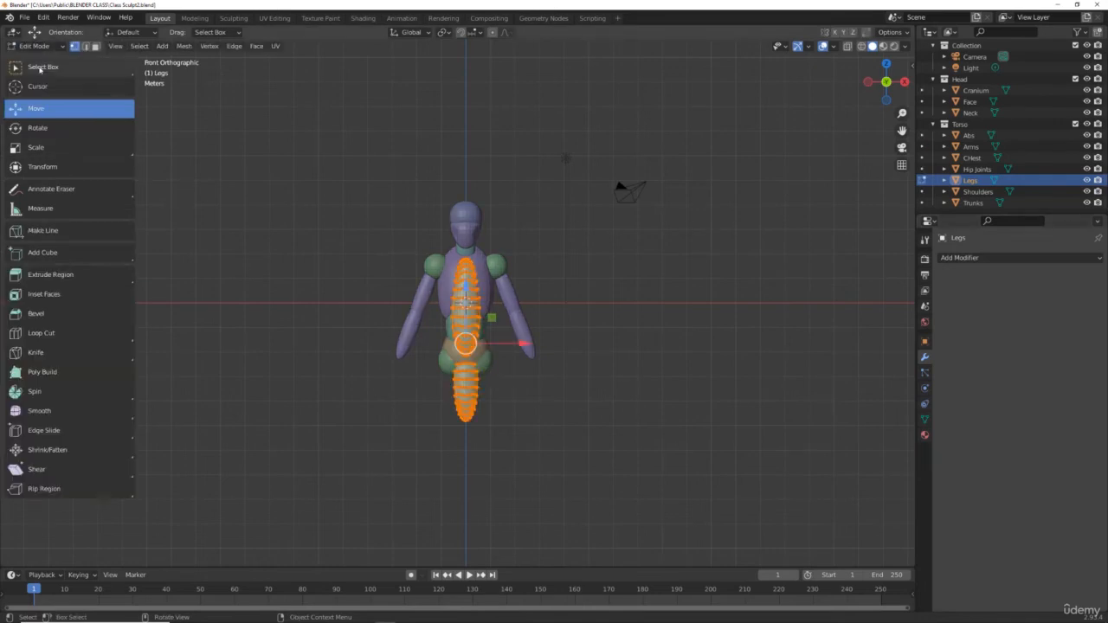
{"action": "left_click", "coordinate": [1001, 259]}
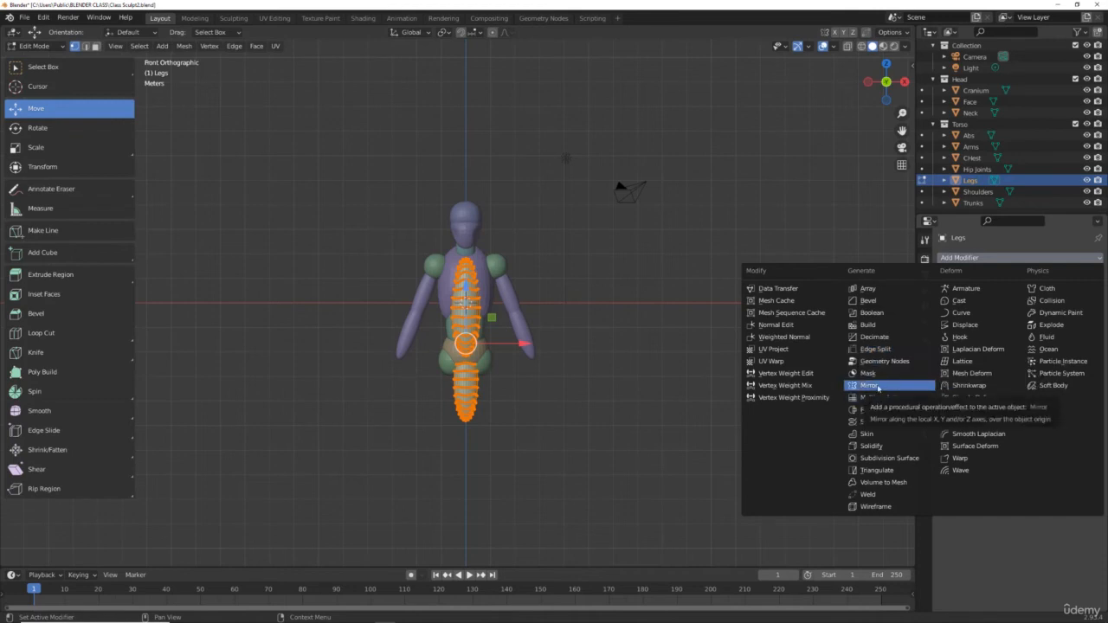
{"action": "left_click", "coordinate": [879, 387]}
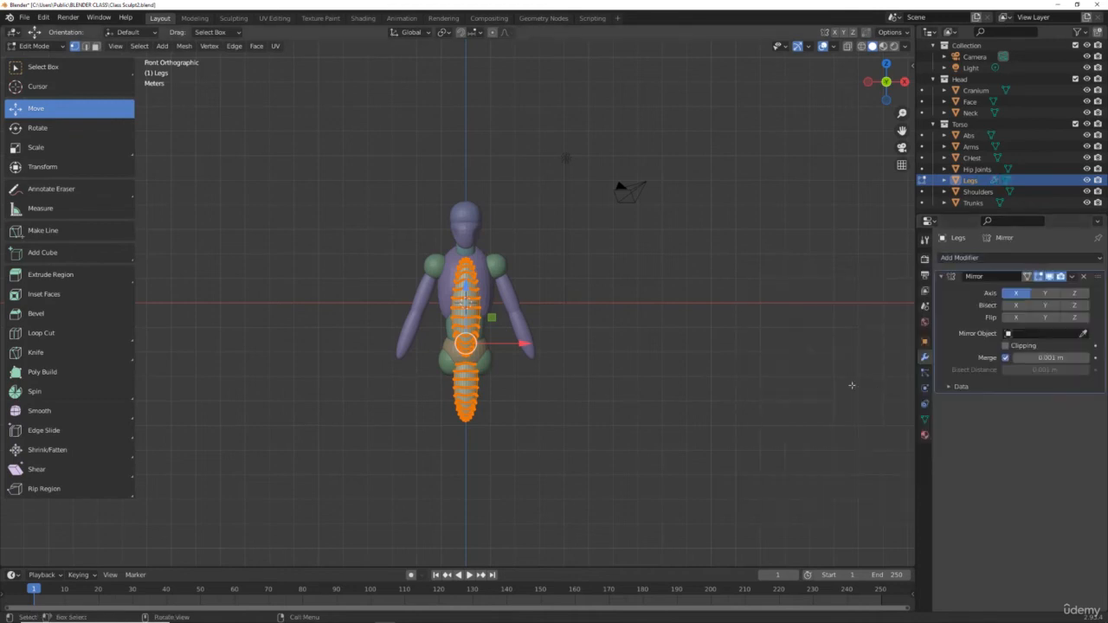
Step: Offset the leg mesh about 0.617 m along X to form a mirrored pair and lower it along Z
{"action": "left_click_drag", "start_coordinate": [528, 345], "coordinate": [547, 344]}
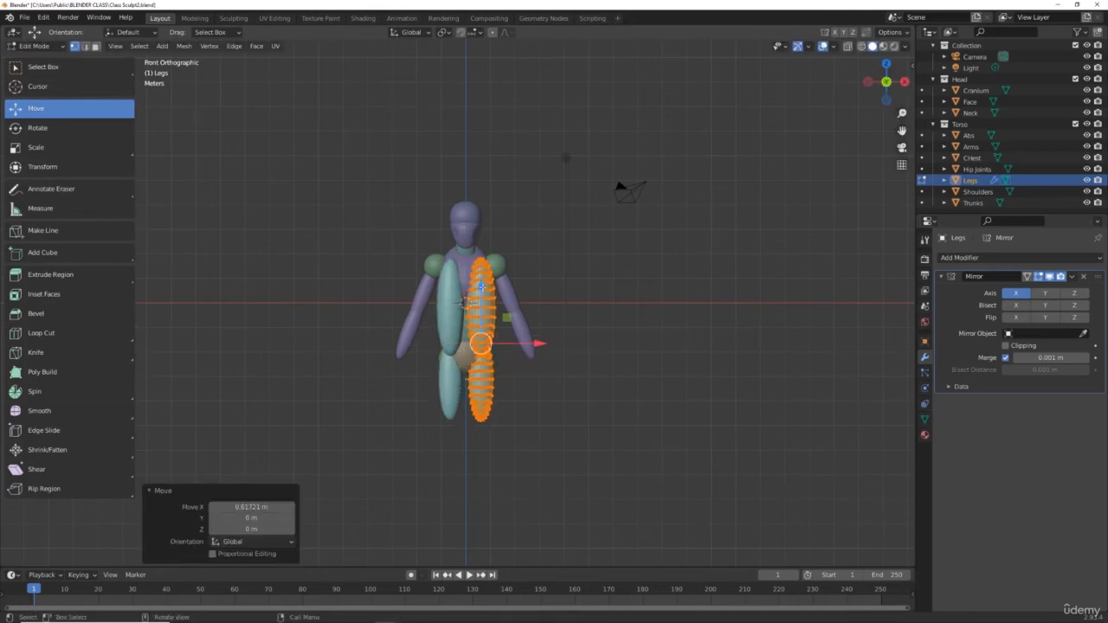
{"action": "key", "text": "g"}
{"action": "key", "text": "z"}
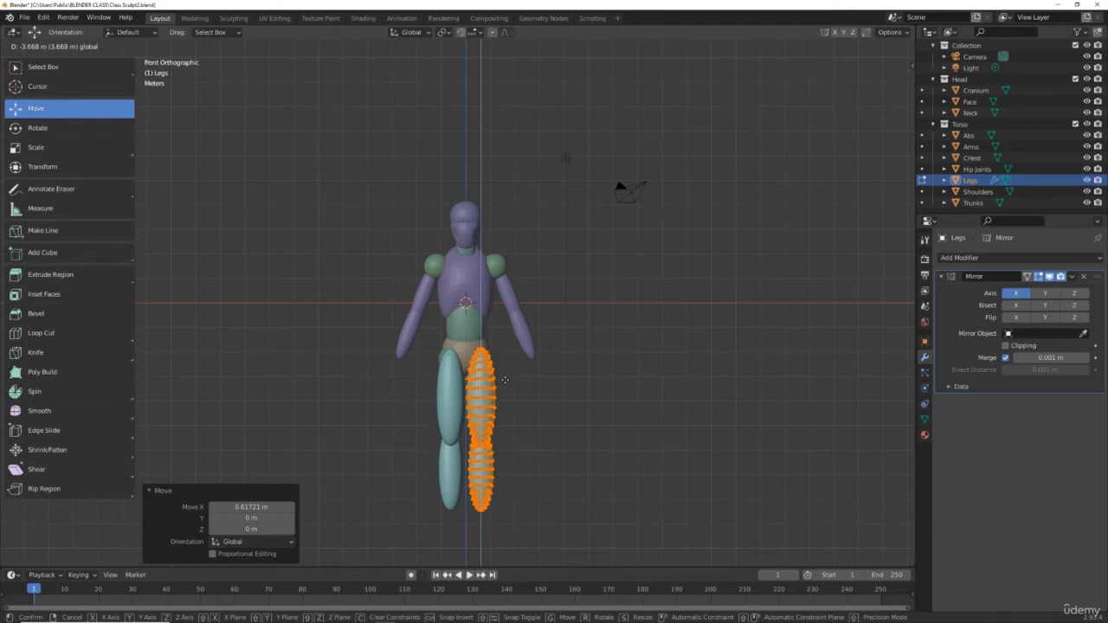
{"action": "left_click_drag", "start_coordinate": [505, 381], "coordinate": [506, 381]}
Step: In side view, shift the leg mesh forward along Y in two moves of about 0.24 m and 0.30 m, and deselect it
{"action": "left_click_drag", "start_coordinate": [539, 432], "coordinate": [544, 435]}
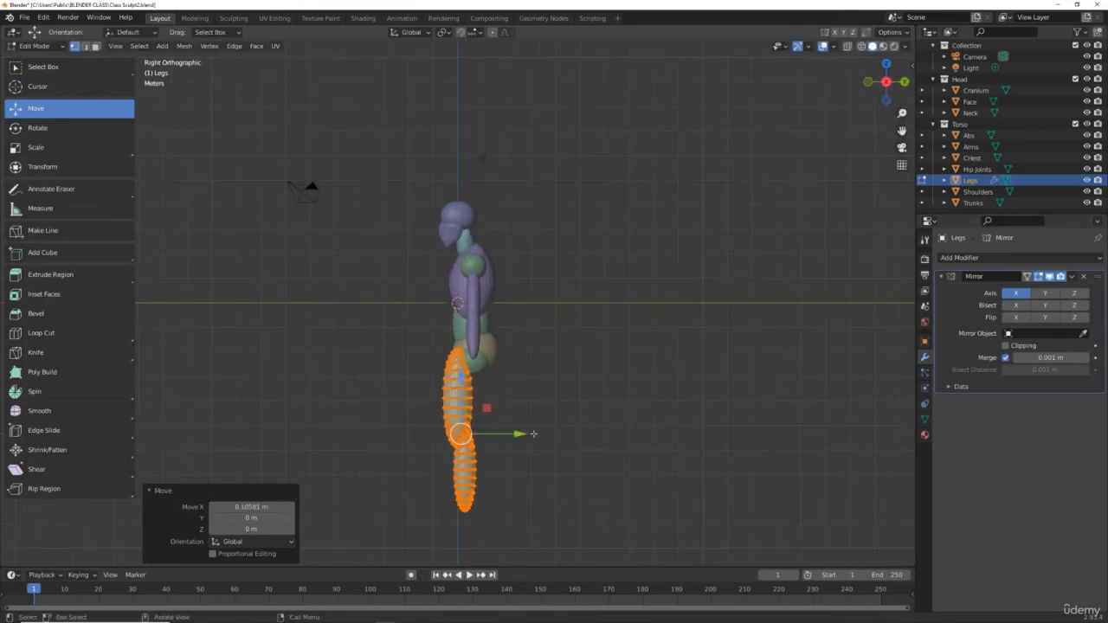
{"action": "left_click_drag", "start_coordinate": [520, 432], "coordinate": [527, 431]}
{"action": "scroll", "coordinate": [573, 284], "scroll_direction": "up", "scroll_amount": 5}
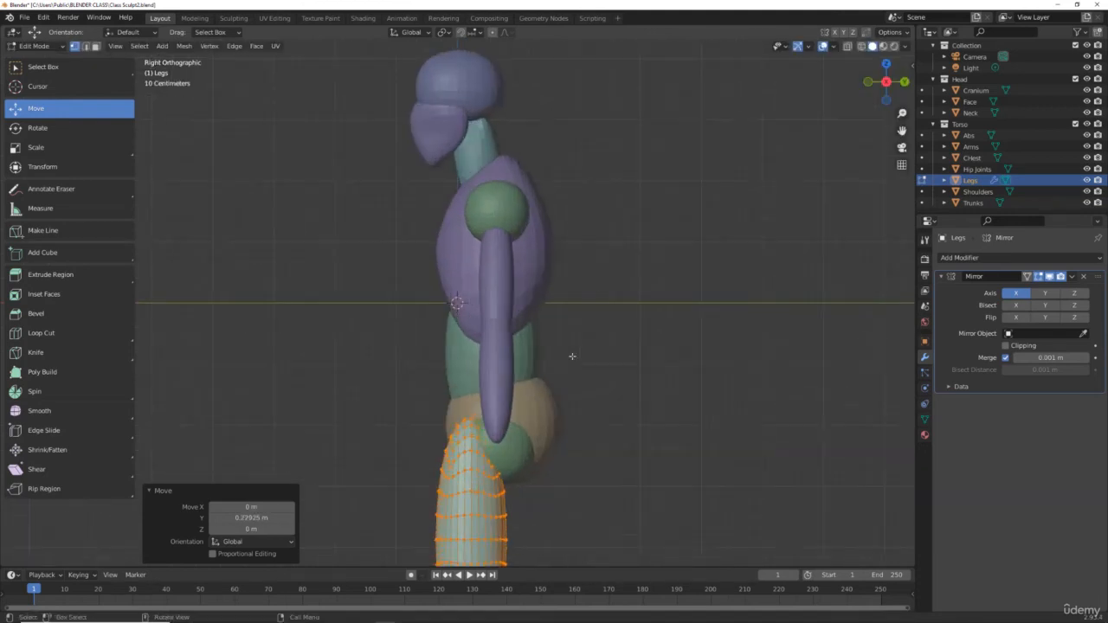
{"action": "scroll", "coordinate": [574, 285], "scroll_direction": "down", "scroll_amount": 3}
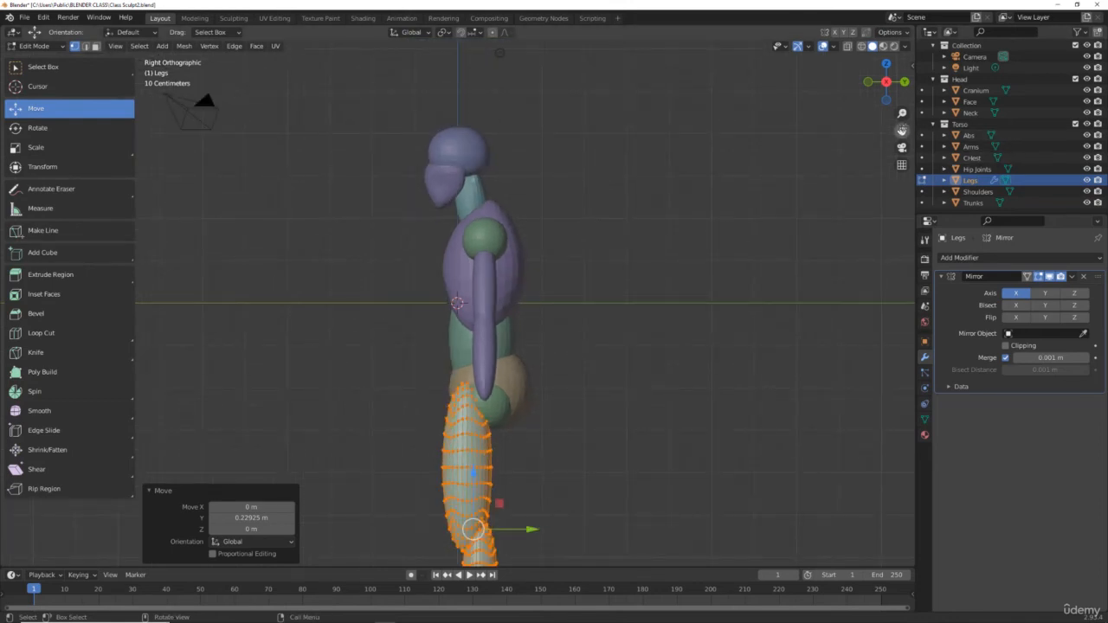
{"action": "left_click_drag", "start_coordinate": [902, 129], "coordinate": [902, 0]}
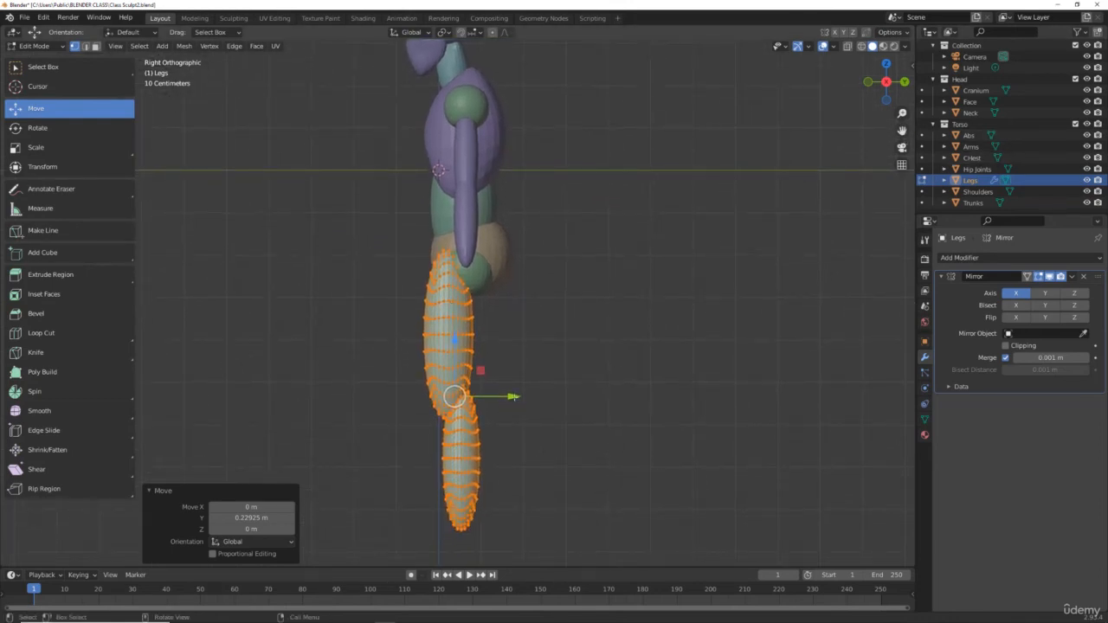
{"action": "left_click_drag", "start_coordinate": [511, 397], "coordinate": [528, 397]}
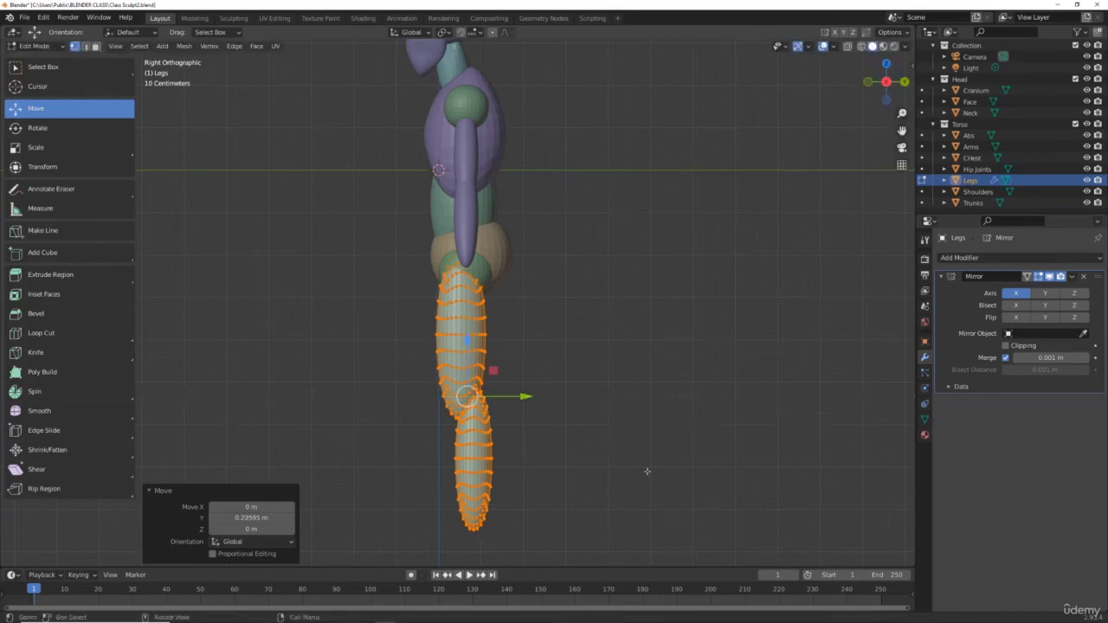
{"action": "left_click", "coordinate": [653, 456]}
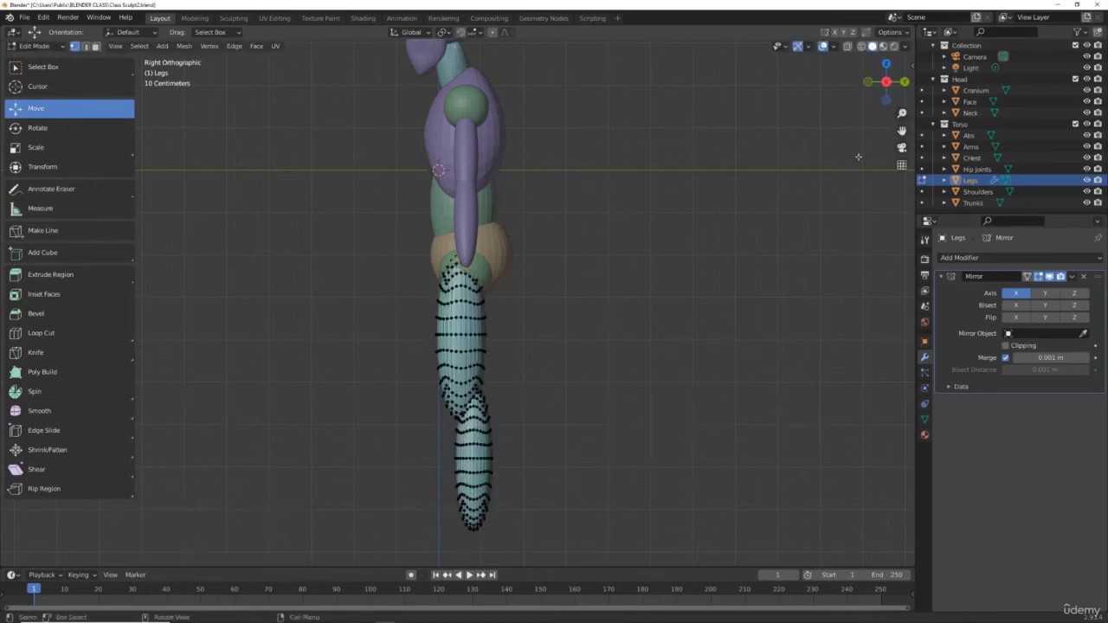
{"action": "key", "text": "KP_1"}
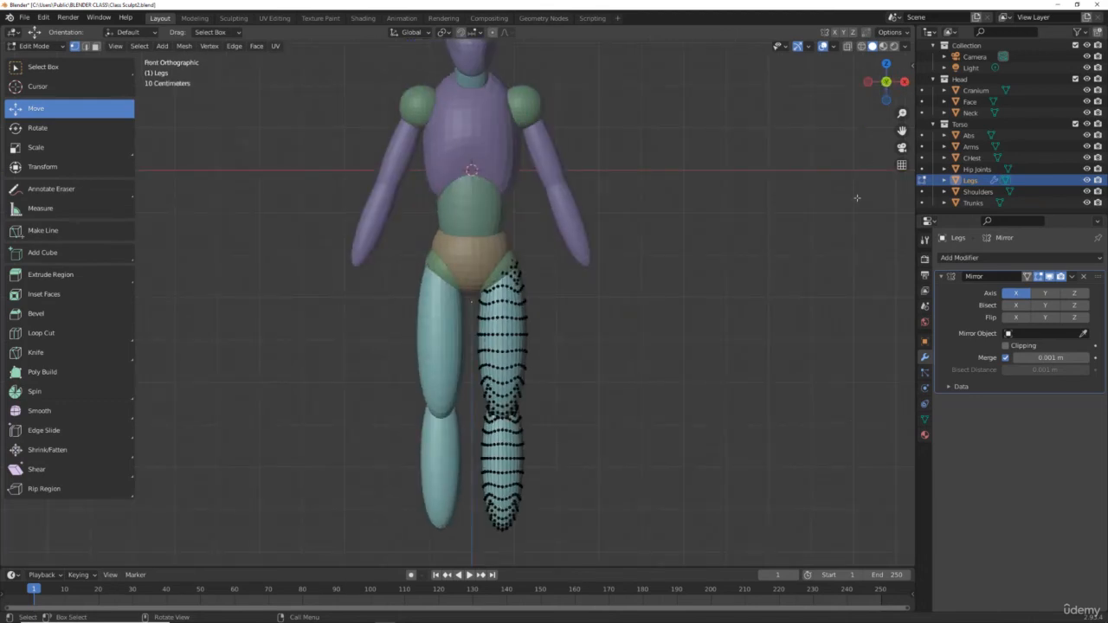
{"action": "left_click", "coordinate": [517, 468]}
{"action": "left_click", "coordinate": [487, 442]}
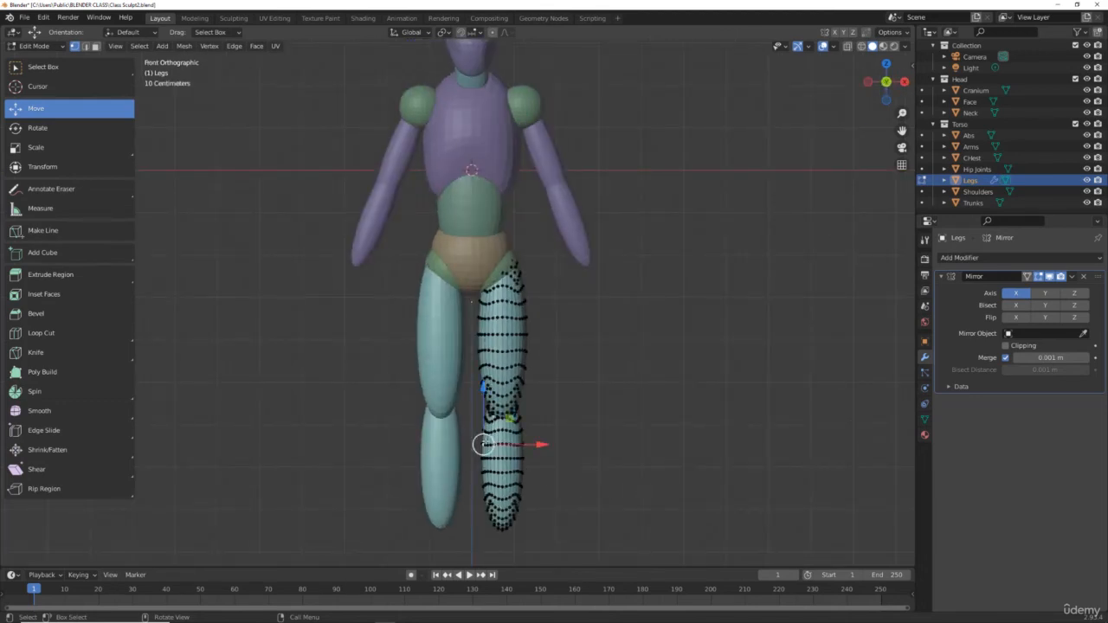
{"action": "left_click", "coordinate": [944, 180]}
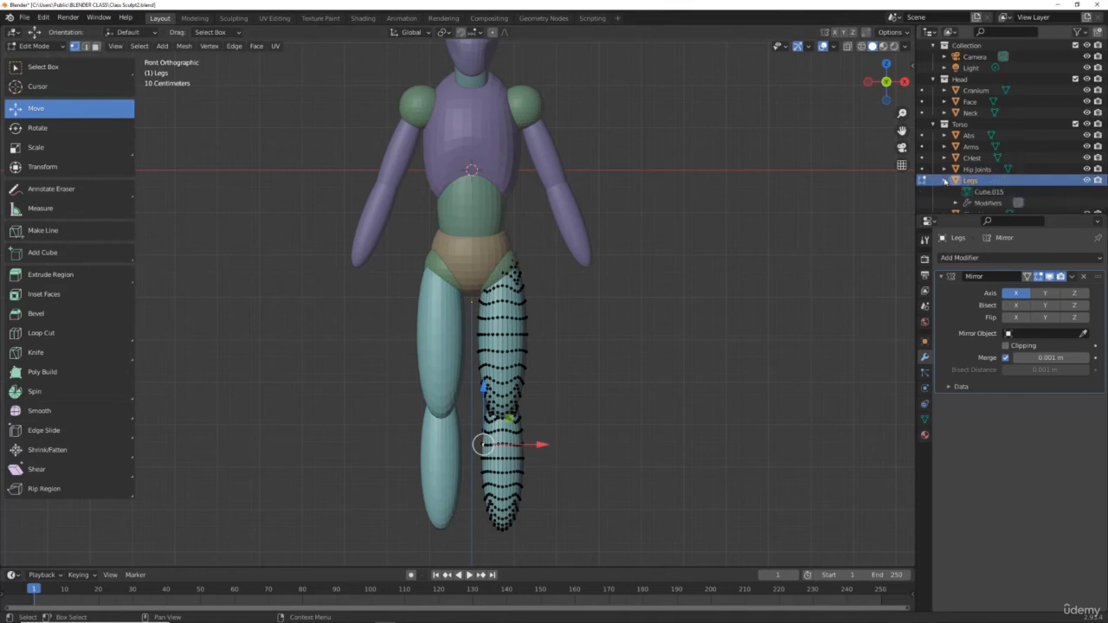
{"action": "left_click", "coordinate": [988, 191]}
{"action": "left_click", "coordinate": [519, 417]}
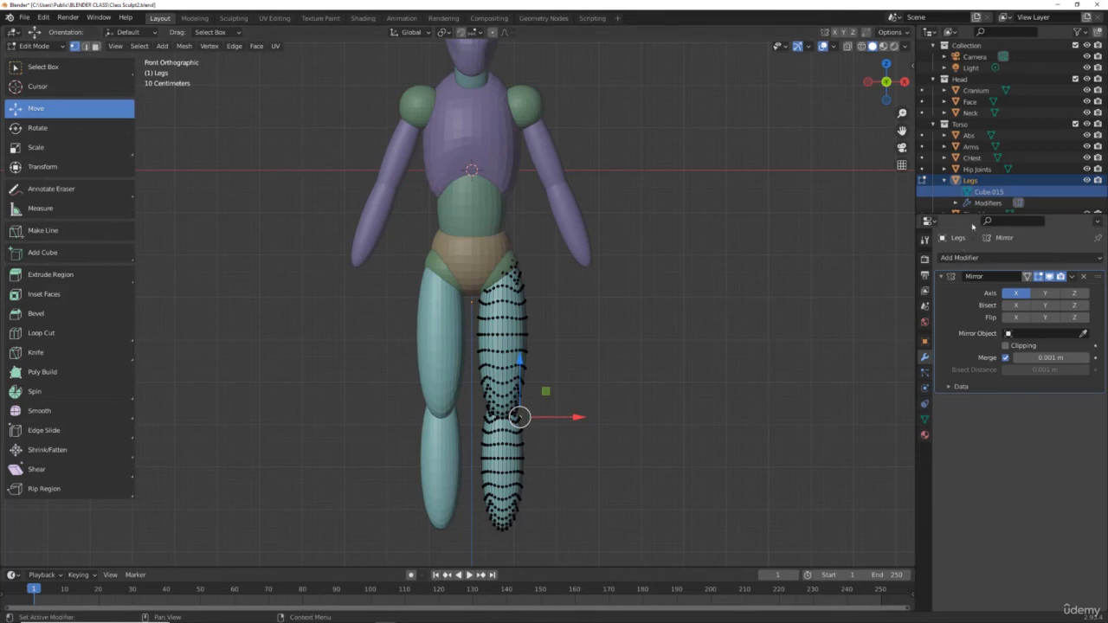
{"action": "left_click", "coordinate": [953, 181]}
{"action": "left_click", "coordinate": [945, 180]}
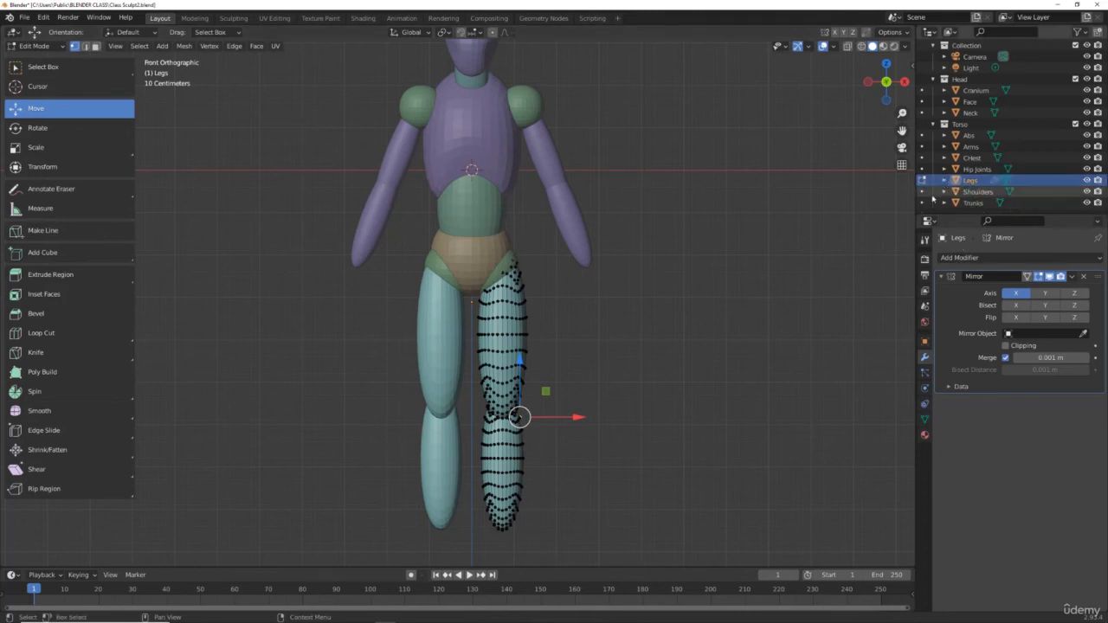
{"action": "key", "text": "s"}
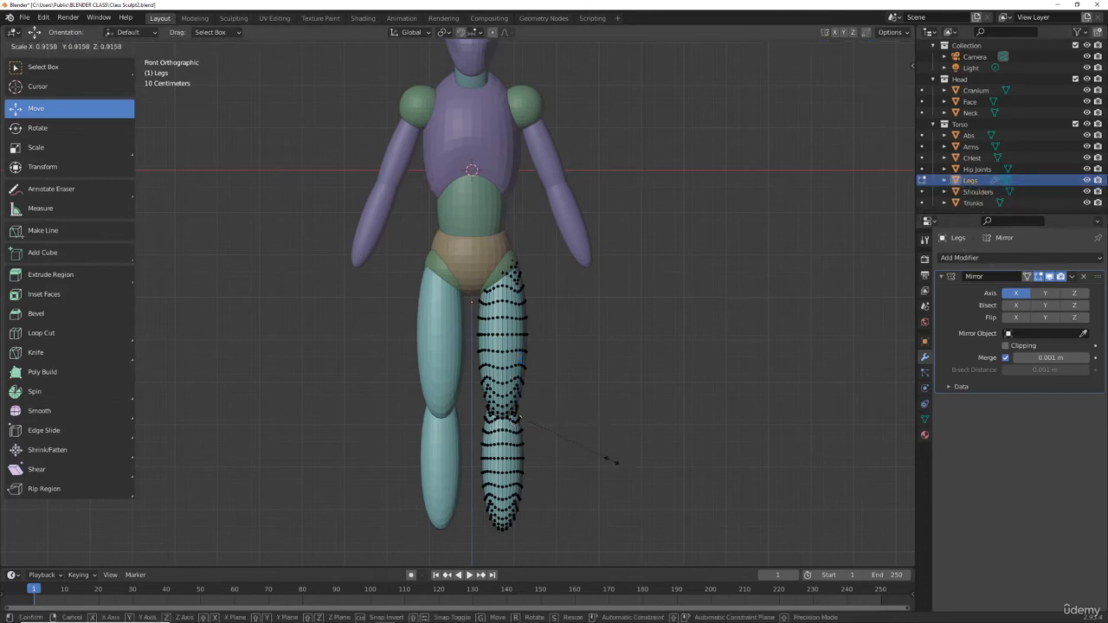
{"action": "left_click", "coordinate": [610, 459]}
{"action": "key", "text": "ctrl+z"}
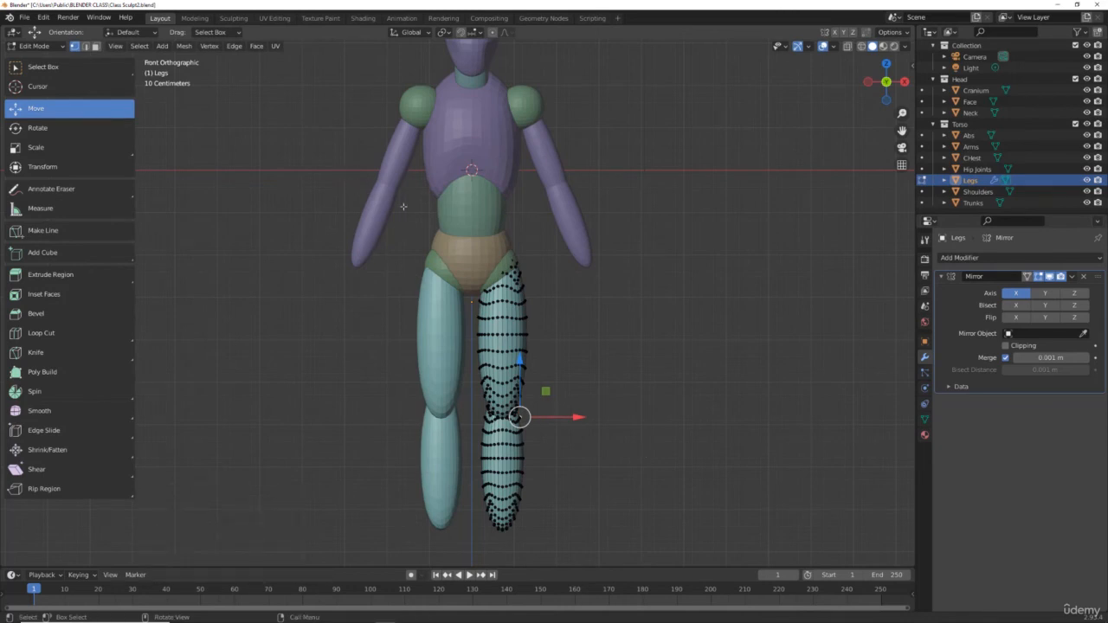
Step: Return to Object Mode and scale the Legs object uniformly to 0.9, then deselect it
{"action": "left_click", "coordinate": [34, 45]}
{"action": "left_click", "coordinate": [50, 58]}
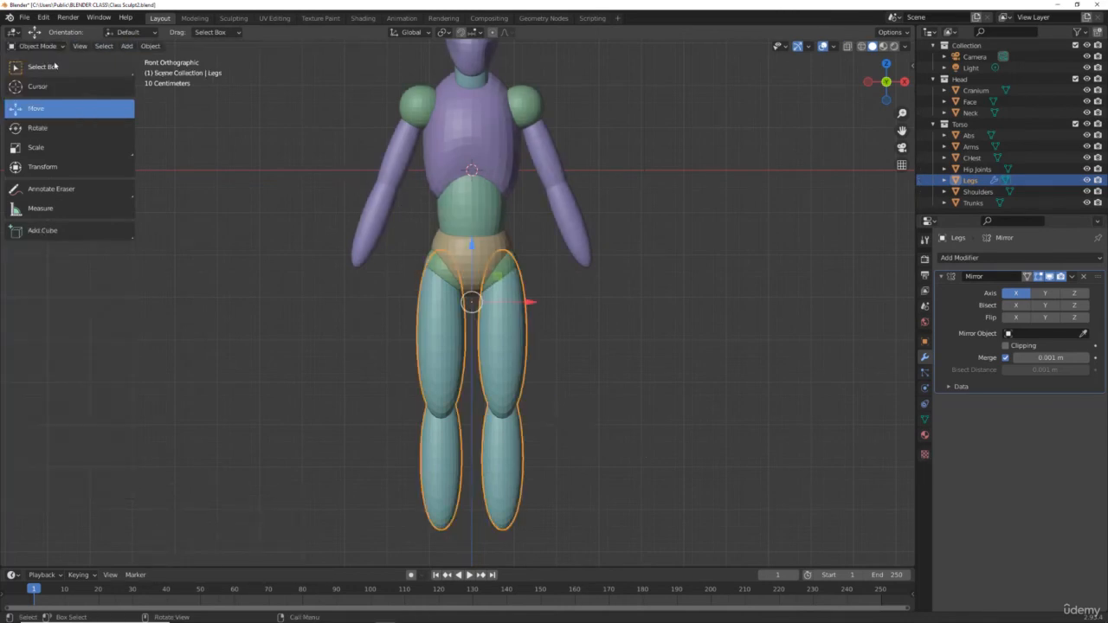
{"action": "key", "text": "s"}
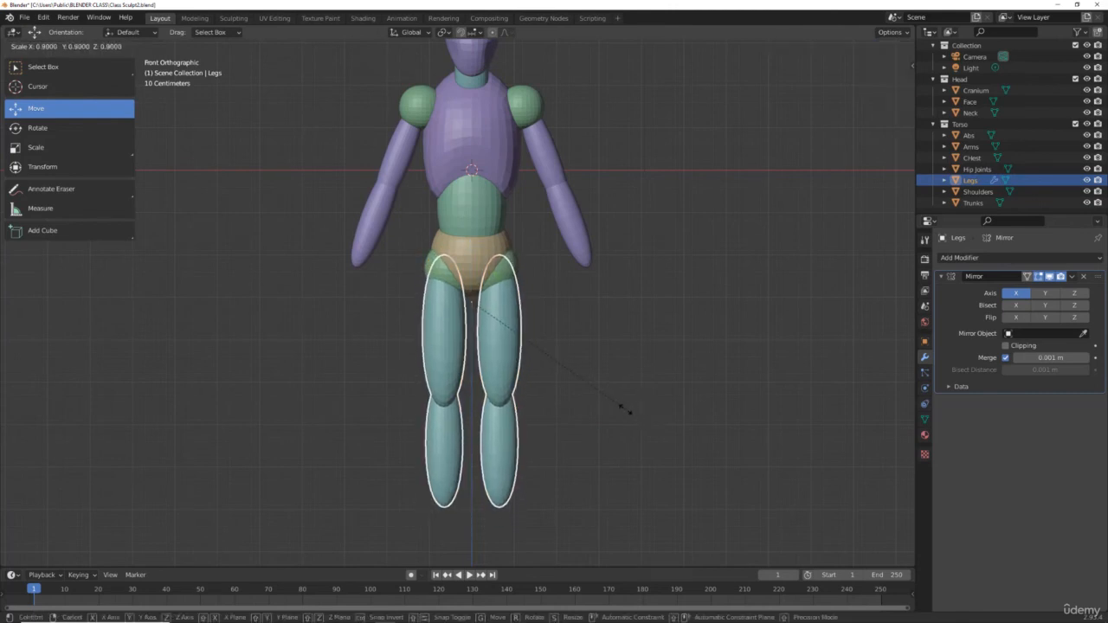
{"action": "left_click", "coordinate": [629, 412]}
{"action": "left_click", "coordinate": [605, 411]}
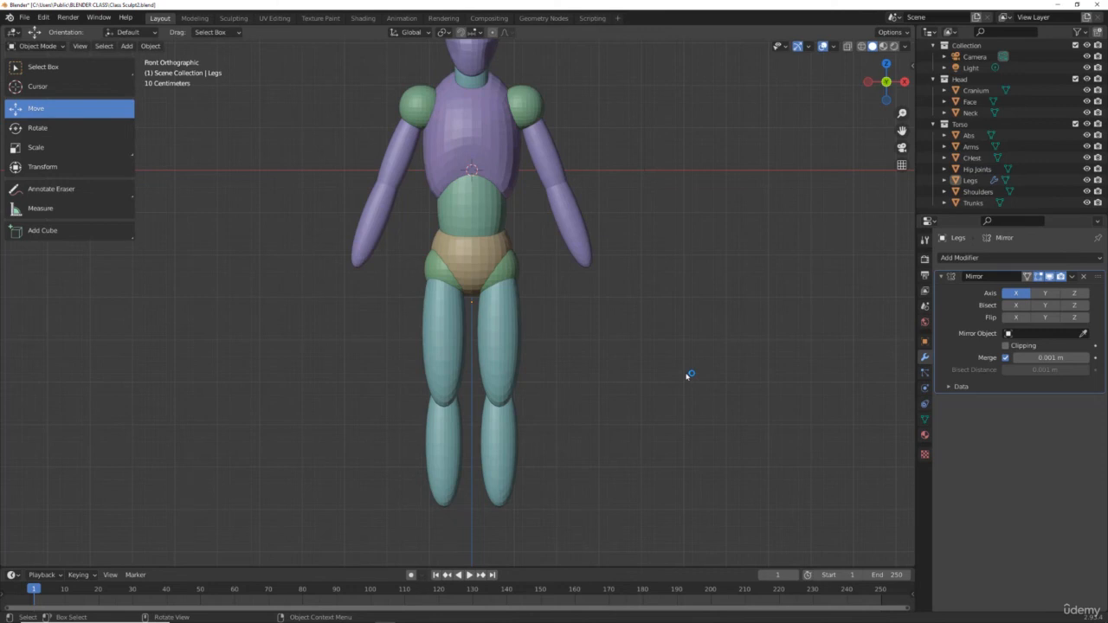
Step: Reselect the Legs object and scale it uniformly by 1.155
{"action": "left_click", "coordinate": [514, 350]}
{"action": "key", "text": "g"}
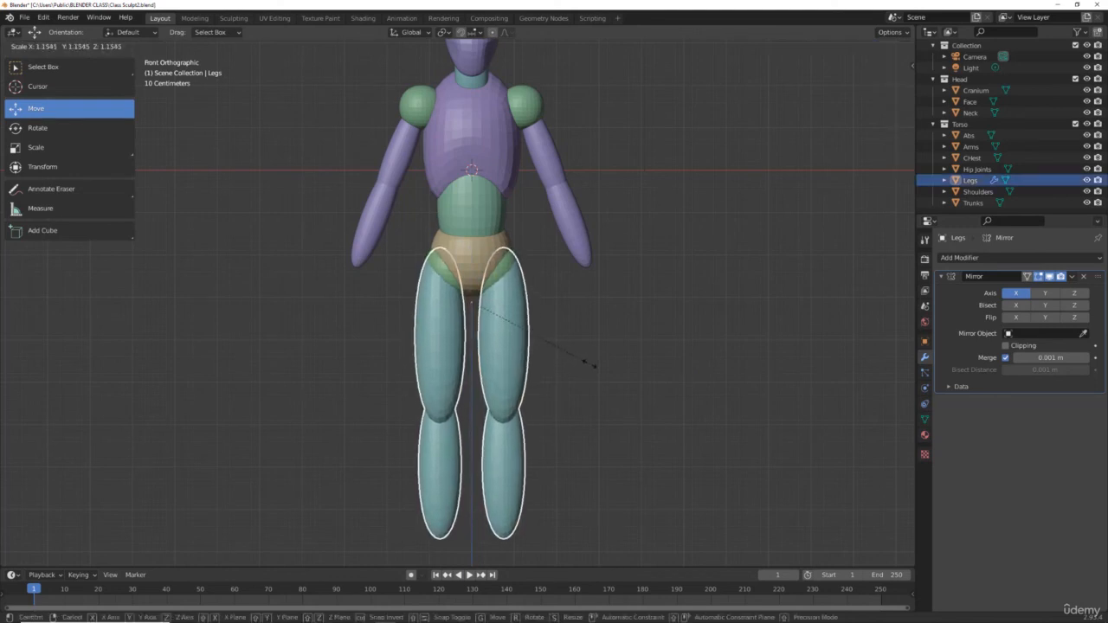
{"action": "left_click", "coordinate": [592, 365]}
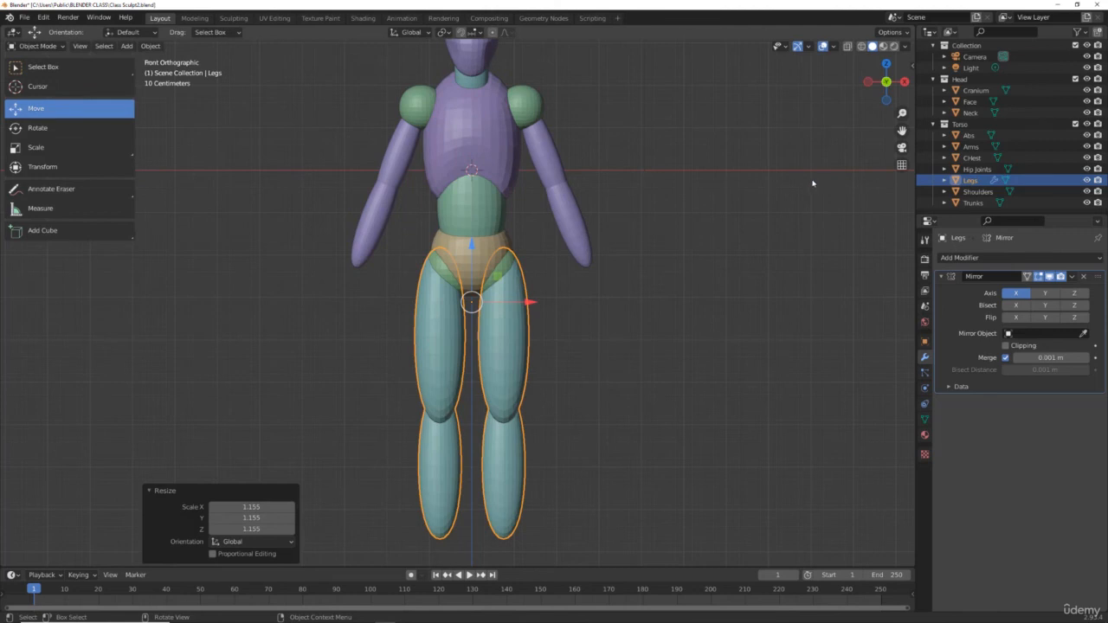
Step: Deselect everything and orbit around the figure to review the legs' proportions from several angles
{"action": "scroll", "coordinate": [812, 182], "scroll_direction": "down", "scroll_amount": 2}
{"action": "left_click", "coordinate": [751, 236]}
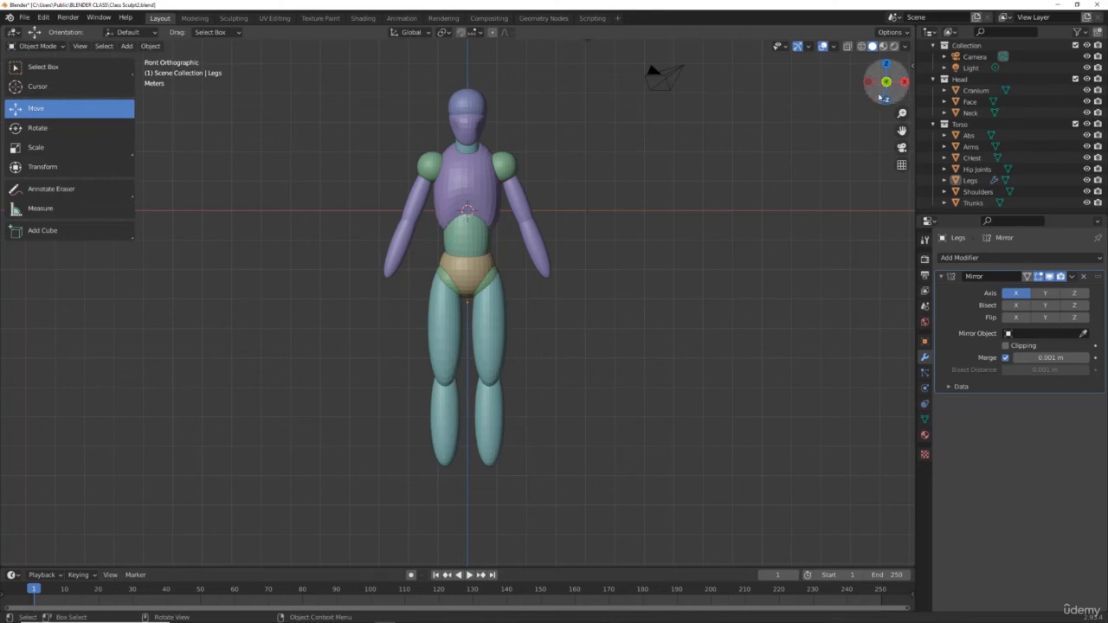
{"action": "left_click_drag", "start_coordinate": [898, 97], "coordinate": [857, 90]}
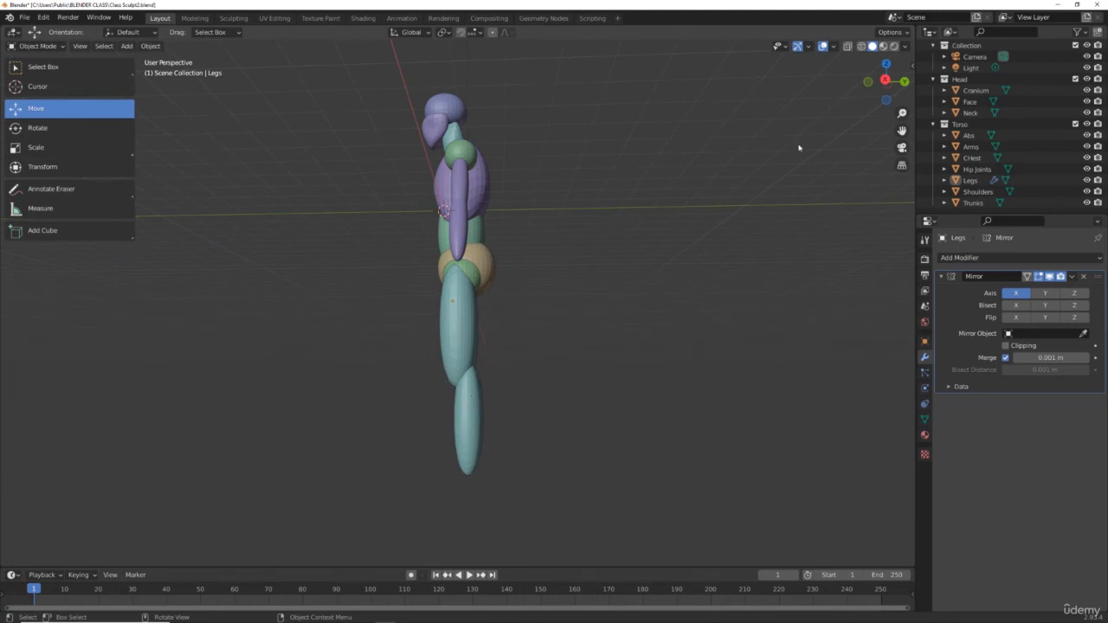
{"action": "left_click_drag", "start_coordinate": [881, 84], "coordinate": [874, 93]}
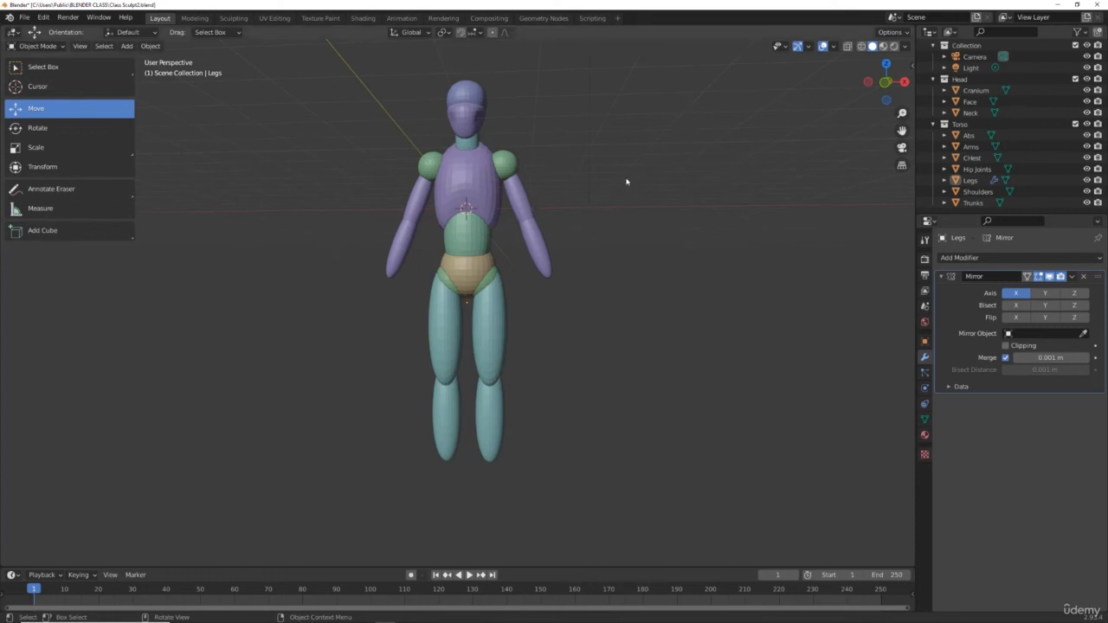
{"action": "left_click_drag", "start_coordinate": [877, 101], "coordinate": [857, 106]}
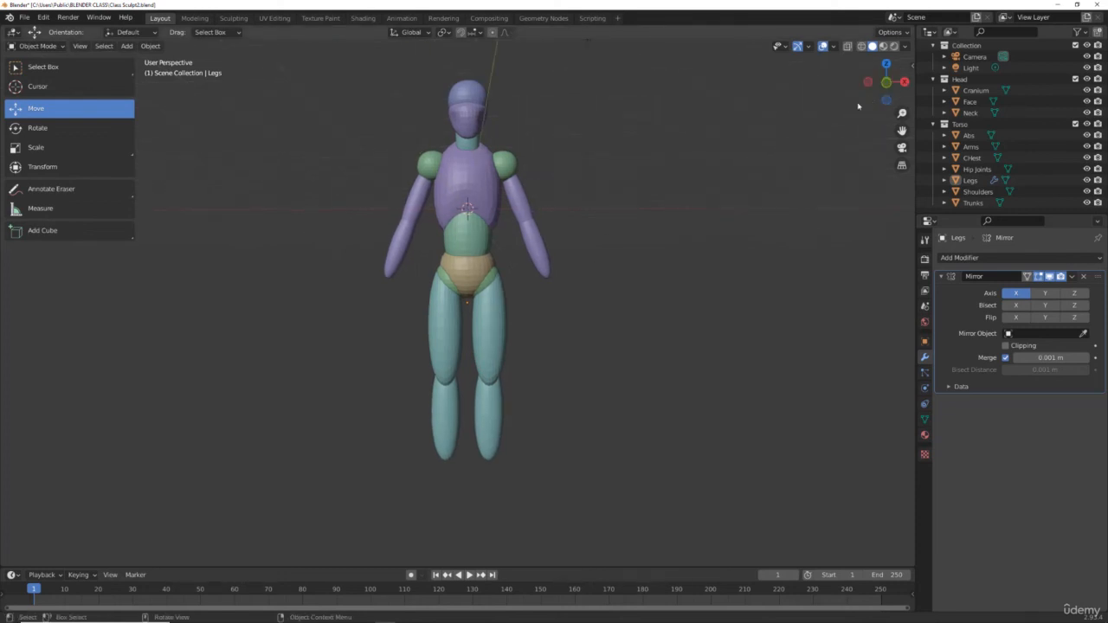